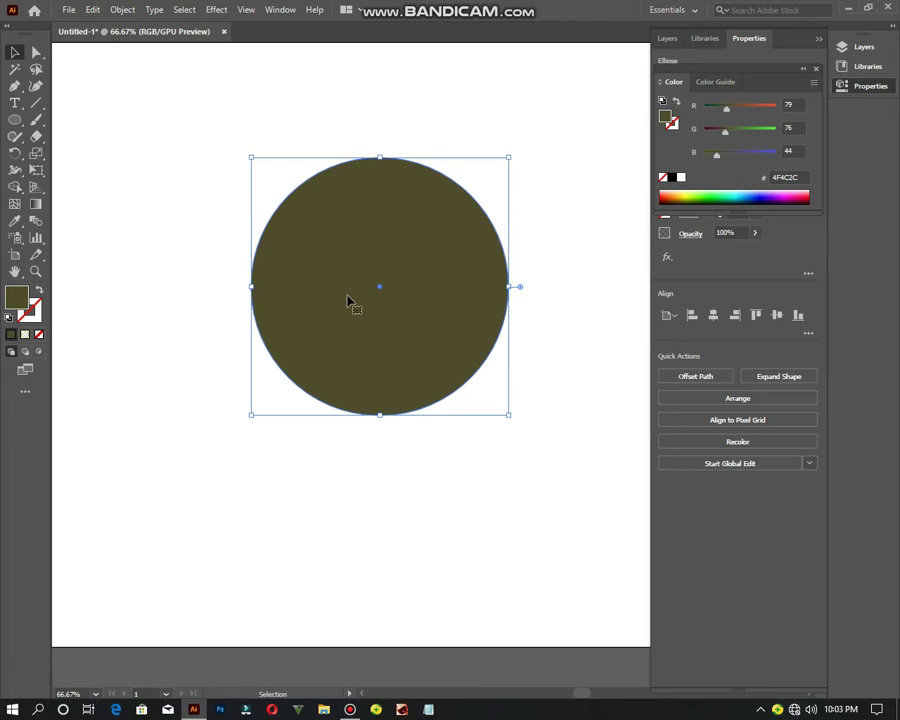
Step: Draw a second circle about 379 px in diameter and centre it inside the large olive circle
{"action": "left_click_drag", "start_coordinate": [348, 300], "coordinate": [290, 325]}
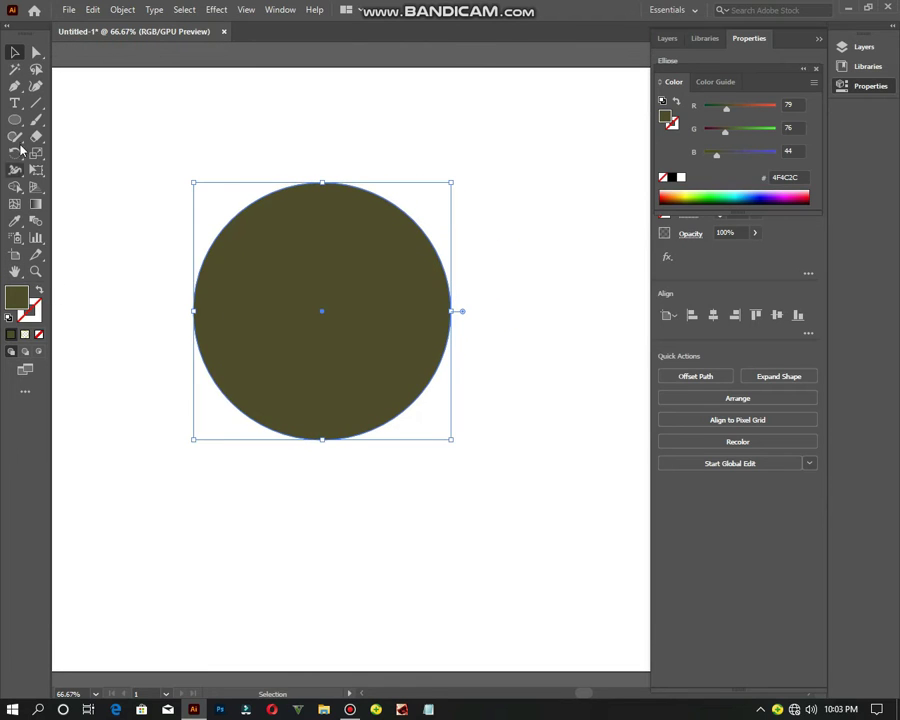
{"action": "left_click", "coordinate": [15, 119]}
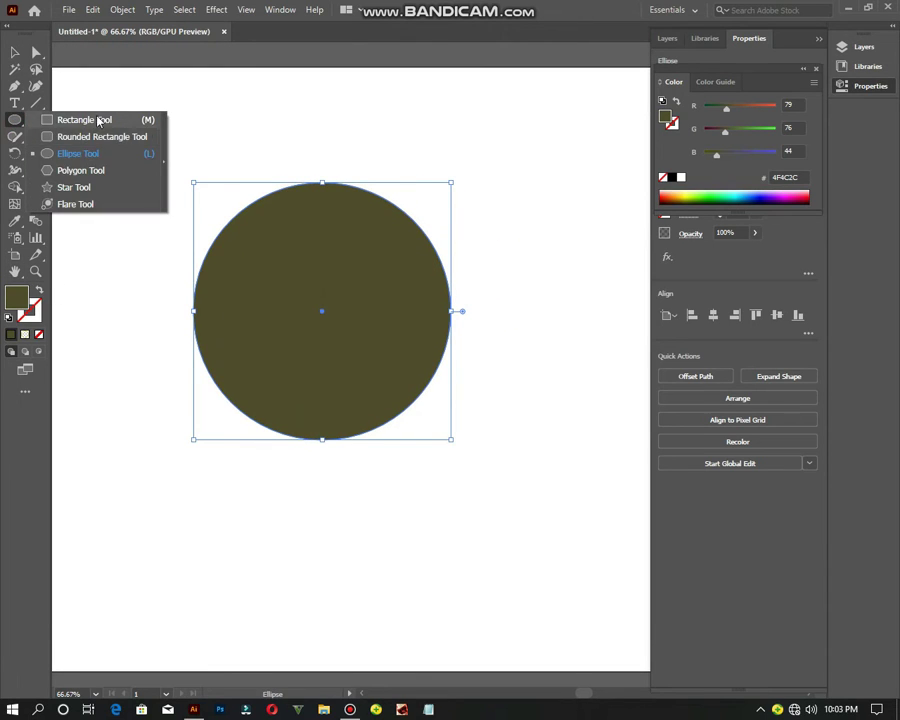
{"action": "left_click", "coordinate": [140, 84]}
{"action": "left_click", "coordinate": [502, 294]}
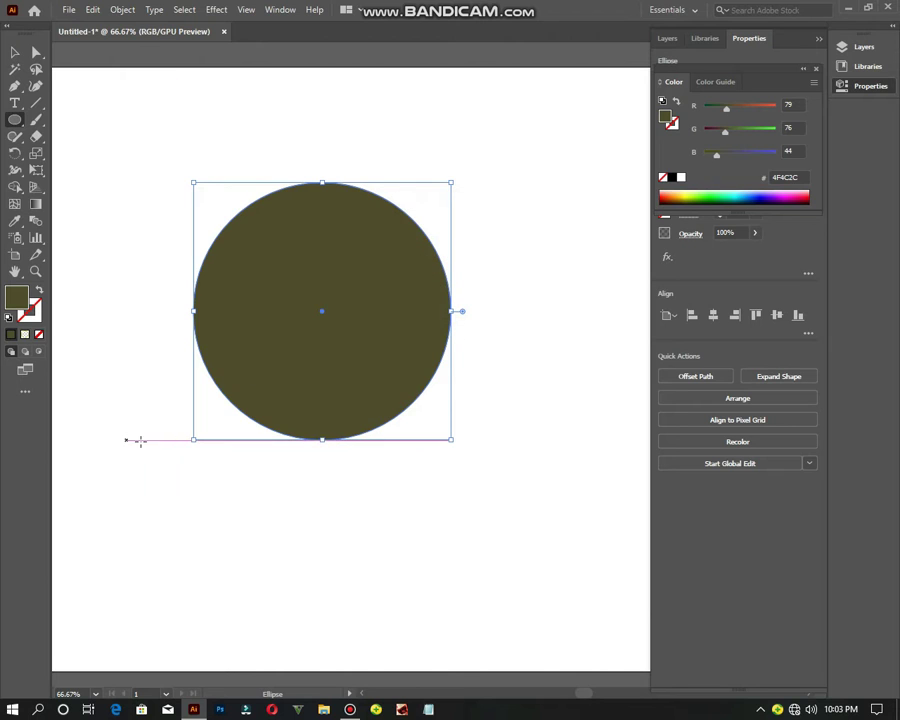
{"action": "left_click_drag", "start_coordinate": [232, 396], "coordinate": [444, 213]}
{"action": "left_click_drag", "start_coordinate": [340, 295], "coordinate": [326, 315]}
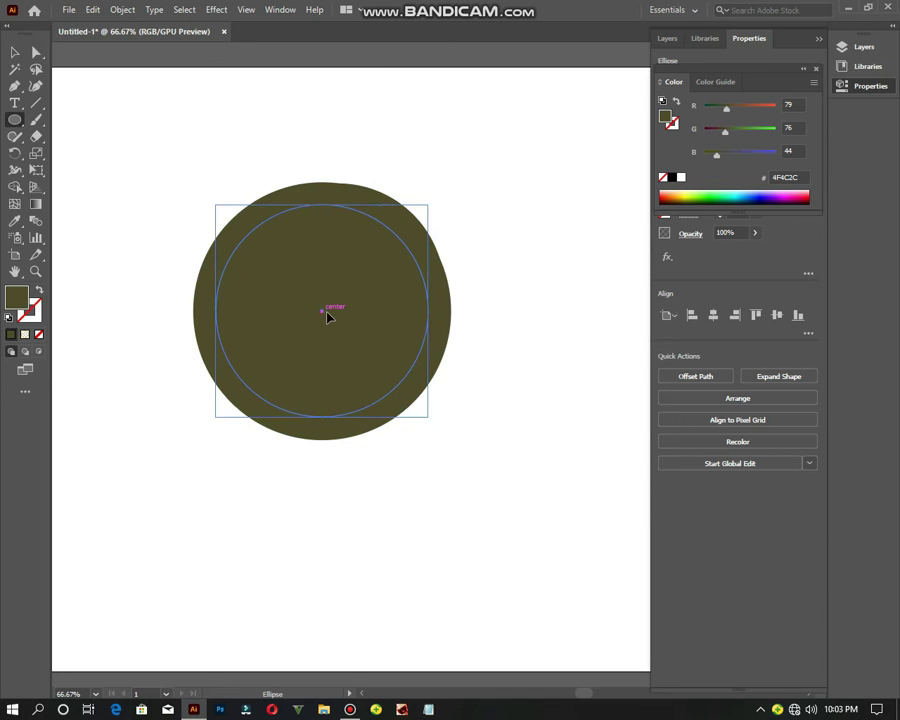
Step: Fill the inner circle with the dark grey colour 3F3E36
{"action": "double_click", "coordinate": [17, 300]}
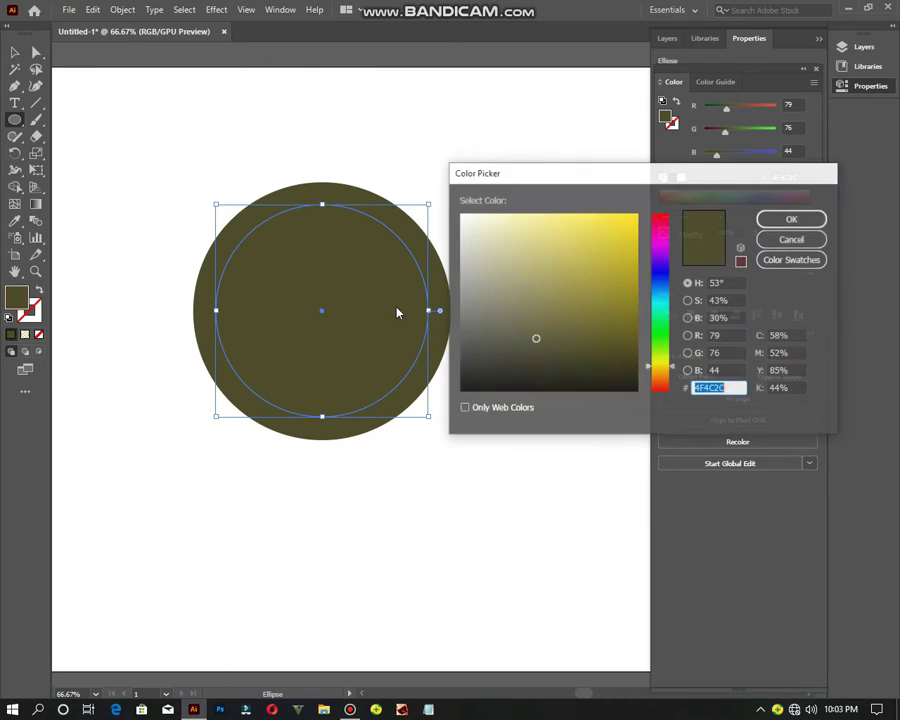
{"action": "left_click_drag", "start_coordinate": [490, 330], "coordinate": [483, 348]}
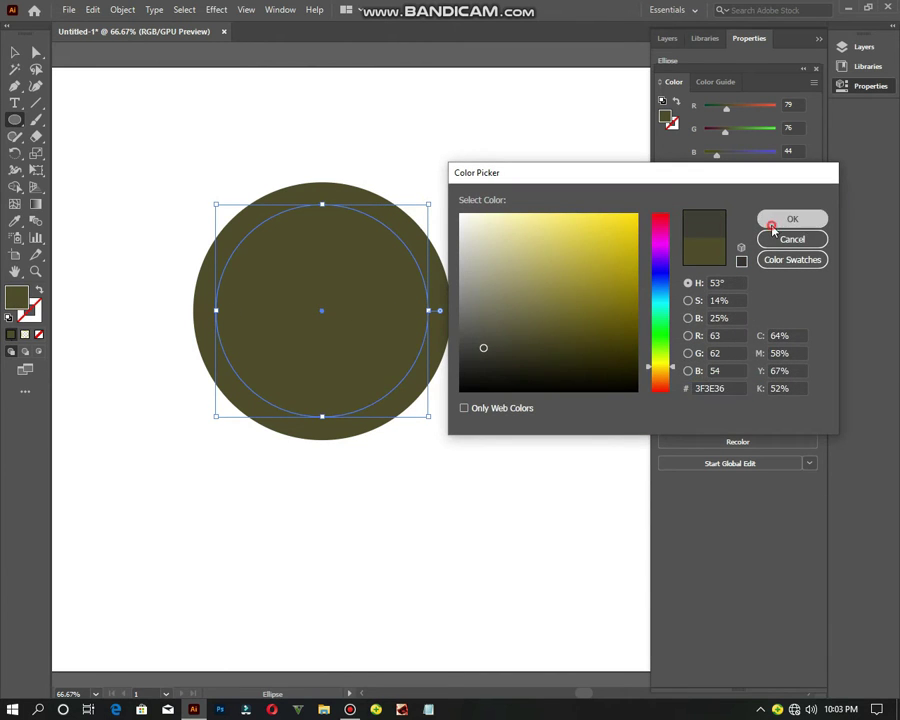
{"action": "left_click", "coordinate": [772, 221]}
{"action": "left_click", "coordinate": [547, 183]}
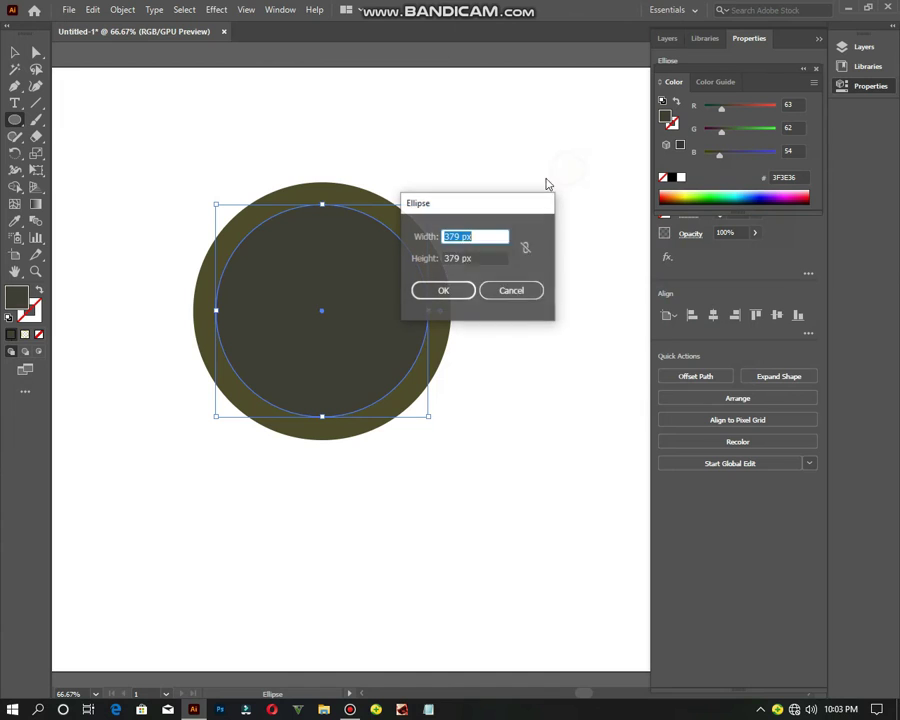
{"action": "left_click", "coordinate": [456, 291]}
{"action": "left_click", "coordinate": [341, 305]}
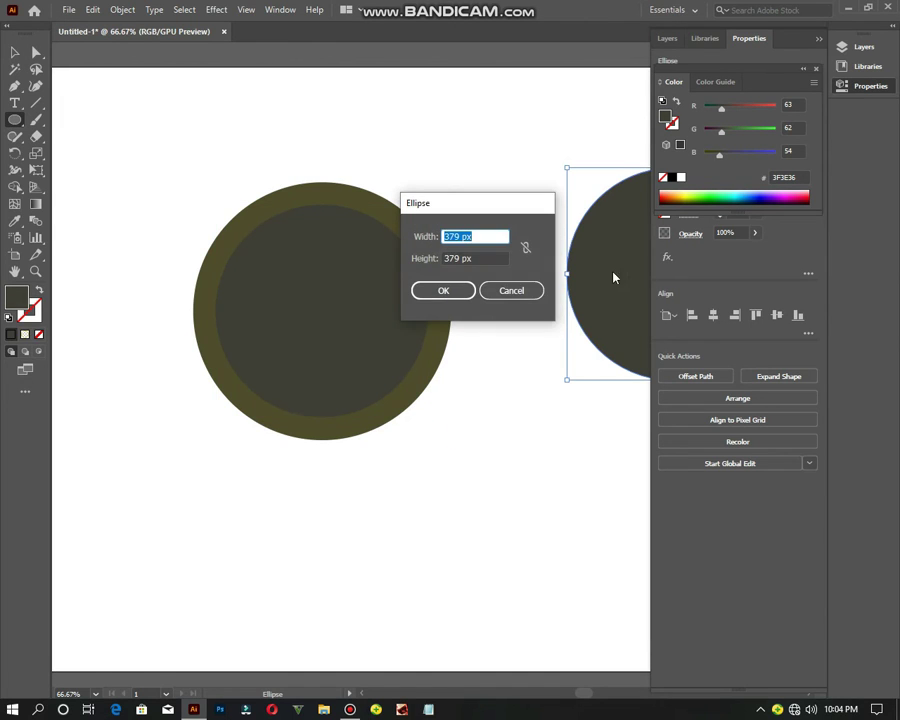
{"action": "left_click", "coordinate": [515, 289]}
{"action": "key", "text": "Delete"}
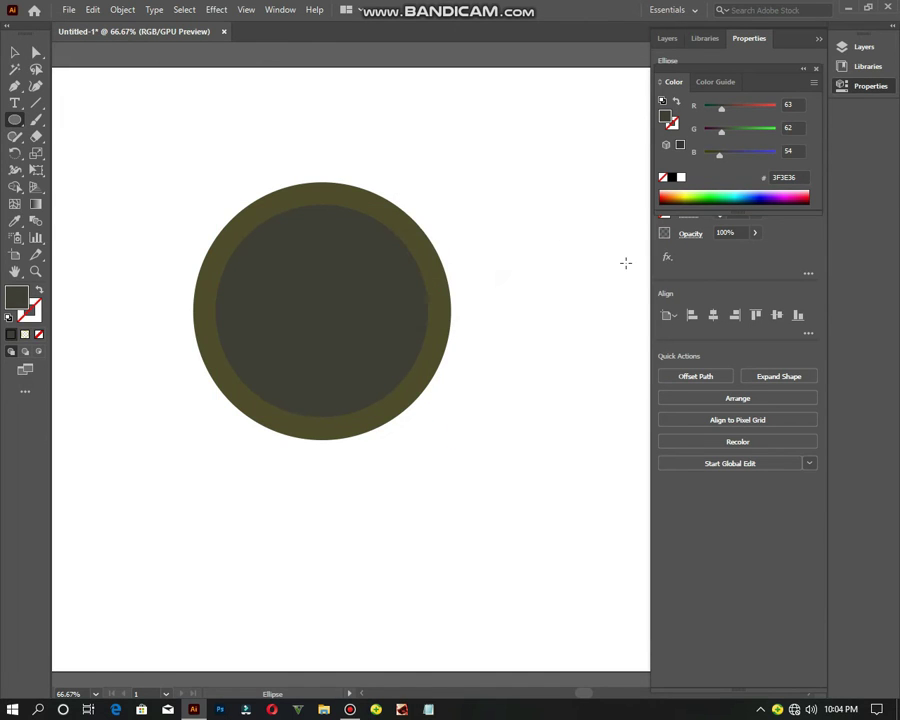
Step: Enlarge the inner circle proportionally from its centre to about 421 px, leaving a narrow olive rim around it
{"action": "left_click", "coordinate": [17, 53]}
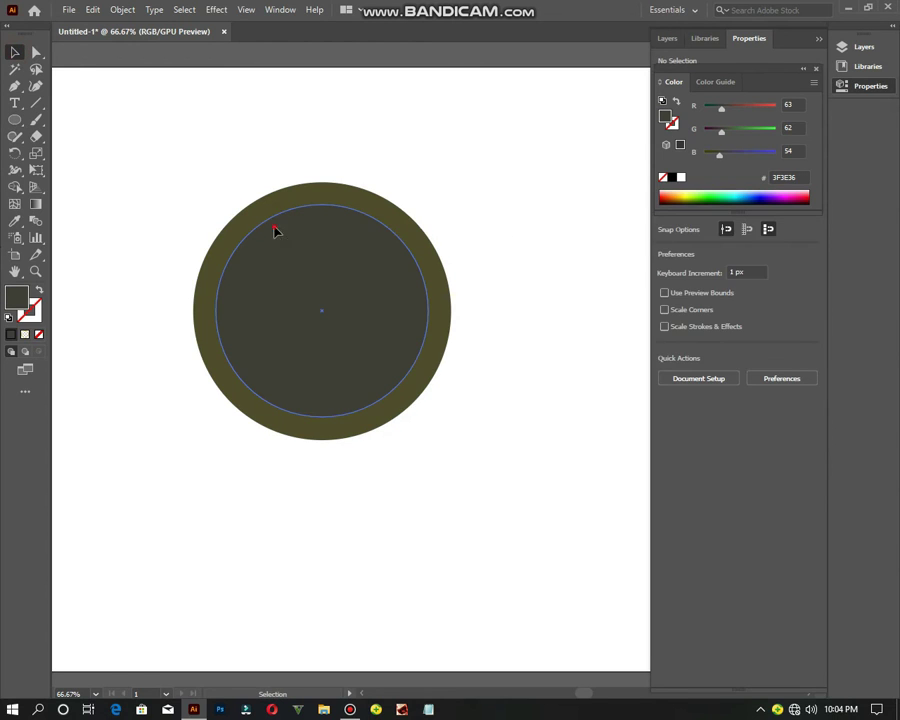
{"action": "left_click", "coordinate": [275, 229]}
{"action": "left_click_drag", "start_coordinate": [428, 203], "coordinate": [441, 195]}
{"action": "left_click", "coordinate": [87, 75]}
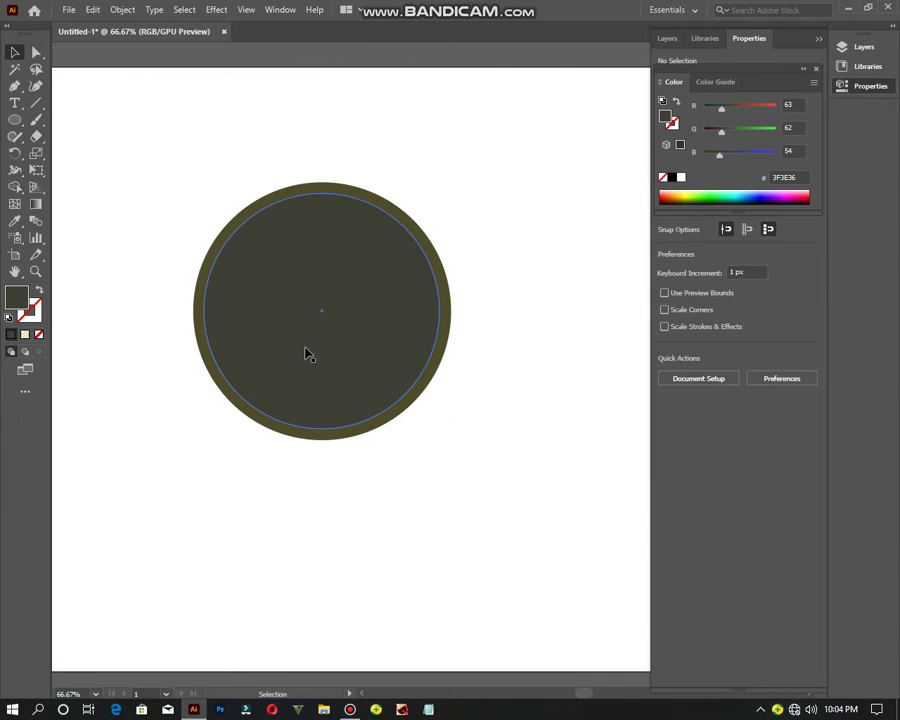
Step: Show the rulers and place a horizontal and a vertical guide crossing near the circles' centre
{"action": "scroll", "coordinate": [310, 352], "scroll_direction": "up", "scroll_amount": 1}
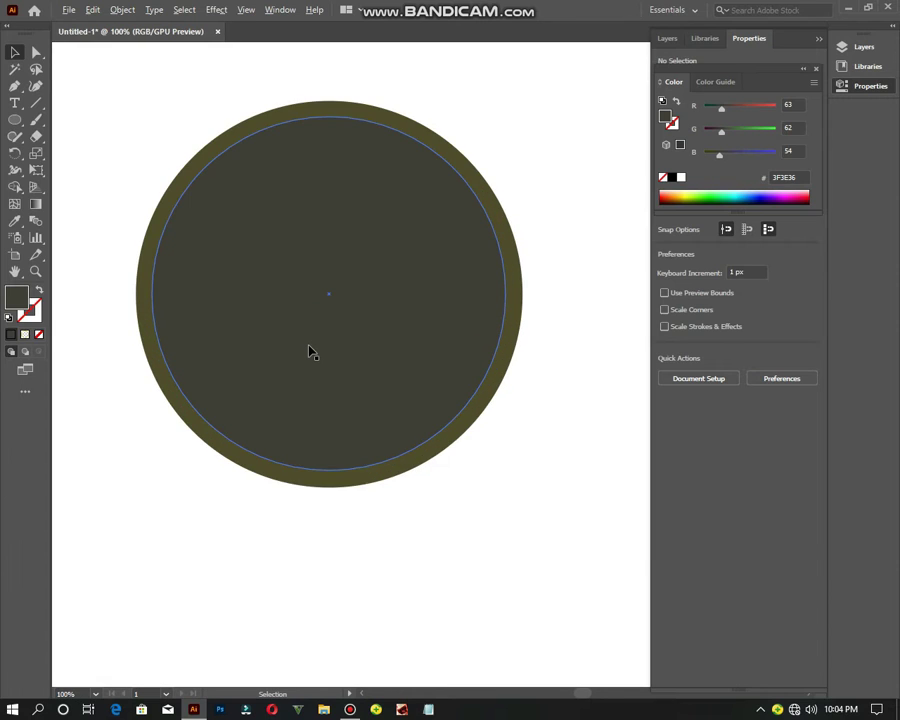
{"action": "scroll", "coordinate": [331, 331], "scroll_direction": "up", "scroll_amount": 1}
{"action": "scroll", "coordinate": [331, 334], "scroll_direction": "down", "scroll_amount": 1}
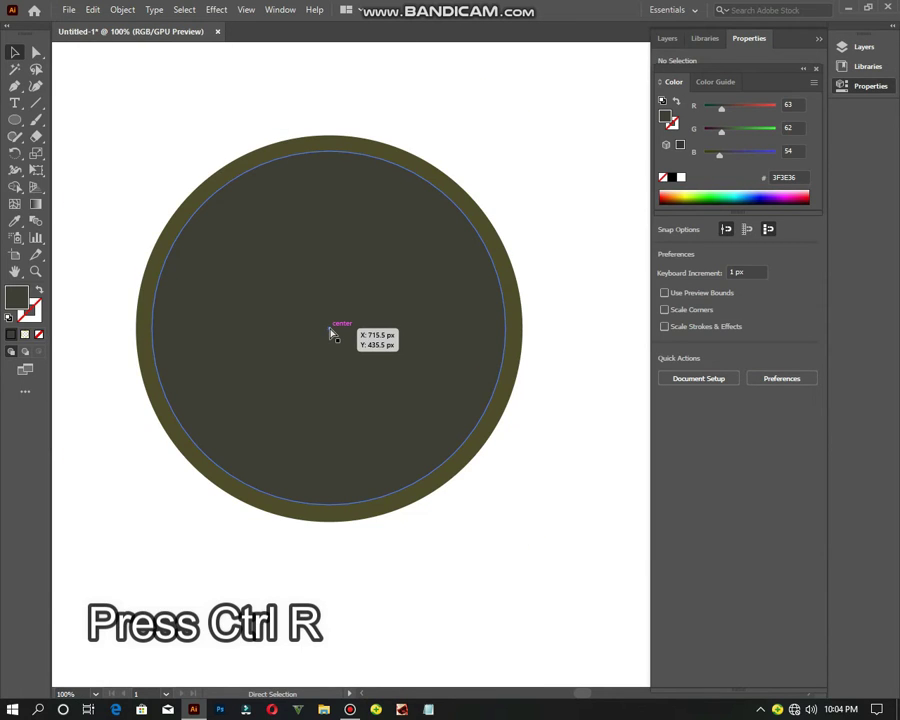
{"action": "key", "text": "ctrl+r"}
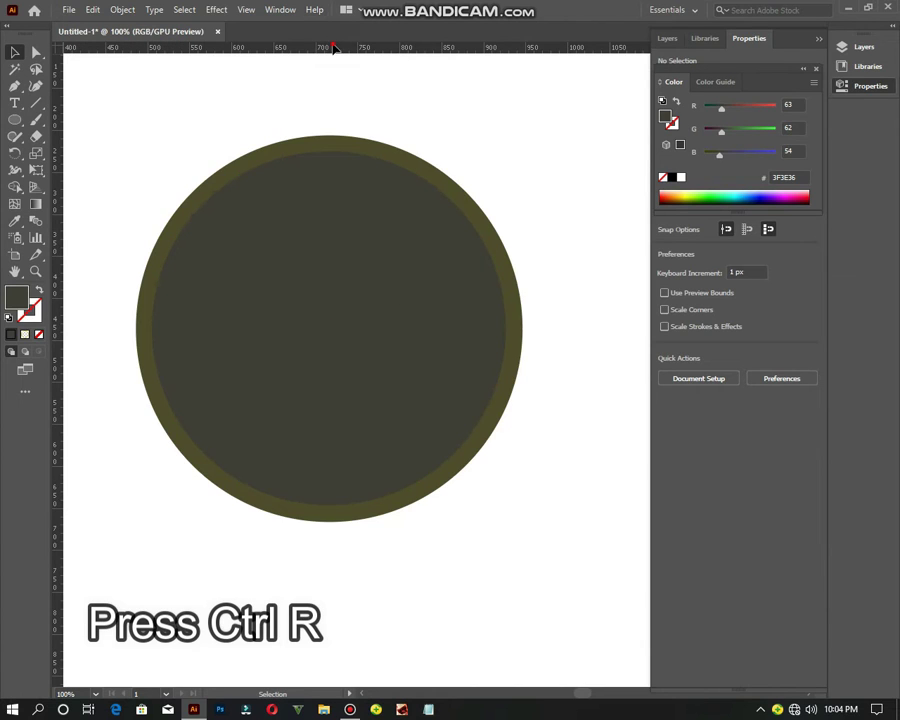
{"action": "left_click_drag", "start_coordinate": [333, 47], "coordinate": [325, 335]}
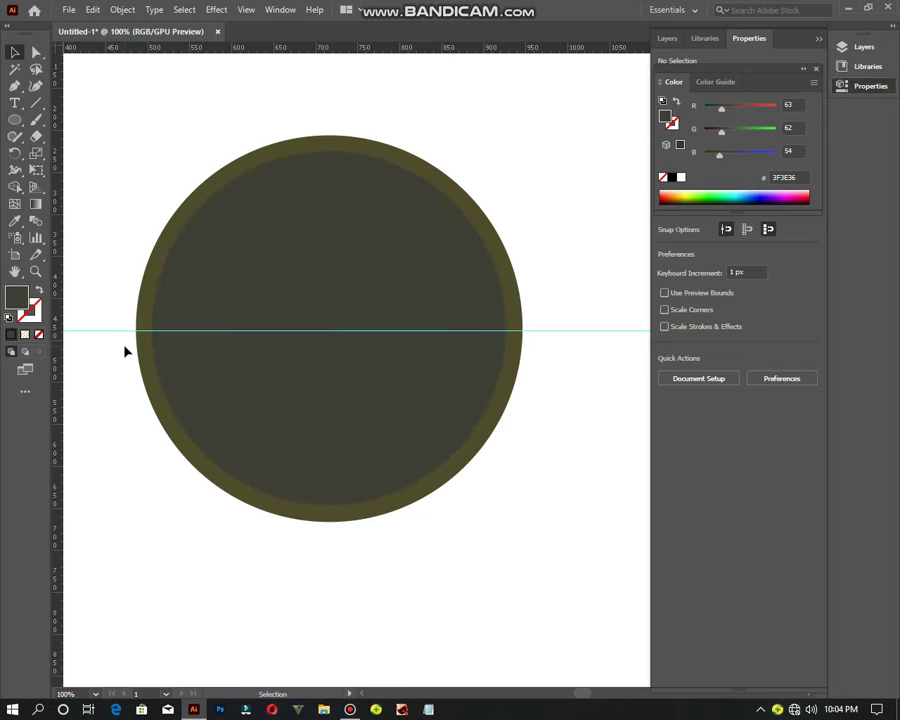
{"action": "left_click_drag", "start_coordinate": [60, 337], "coordinate": [288, 353]}
Step: Nudge both circles together 3 px right and 2 px down so their centre sits on the guide intersection
{"action": "key", "text": "a"}
{"action": "key", "text": "v"}
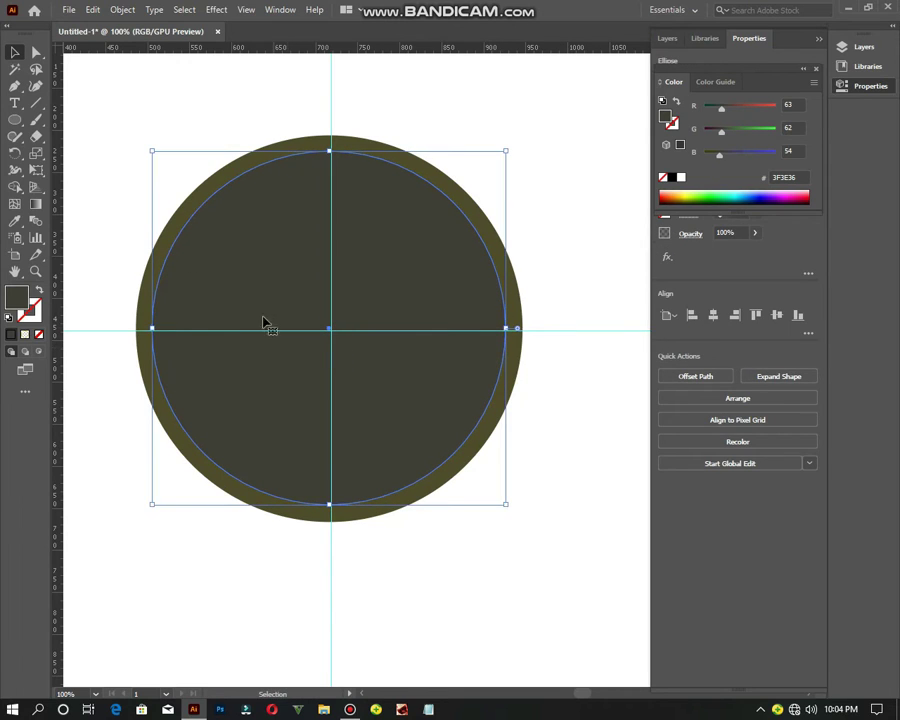
{"action": "left_click_drag", "start_coordinate": [149, 108], "coordinate": [259, 229]}
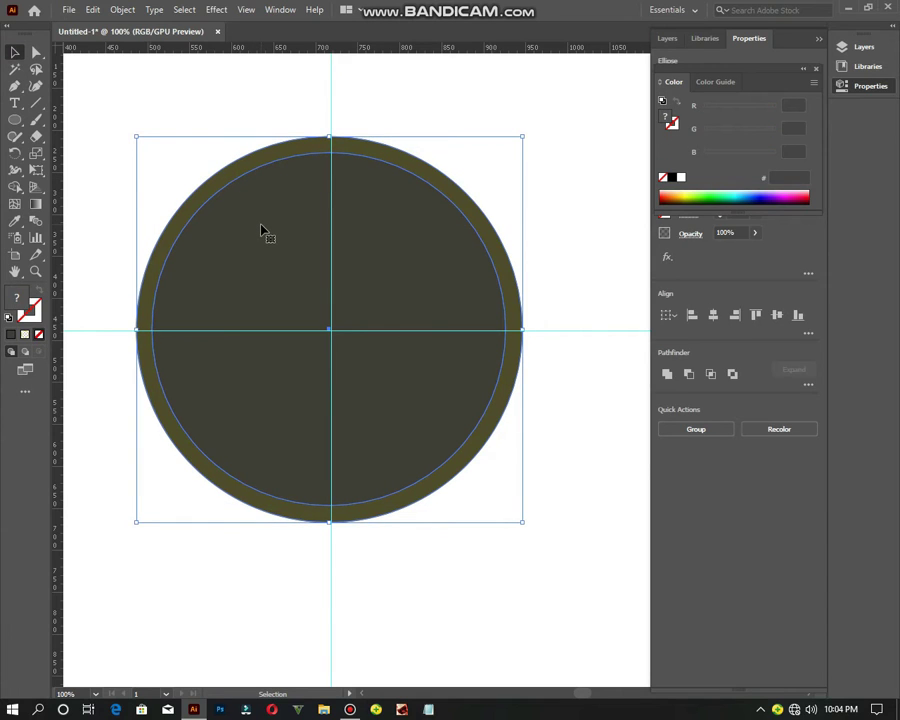
{"action": "key", "text": "Right"}
{"action": "key", "text": "Right"}
{"action": "key", "text": "Right"}
{"action": "key", "text": "Down"}
{"action": "key", "text": "Down"}
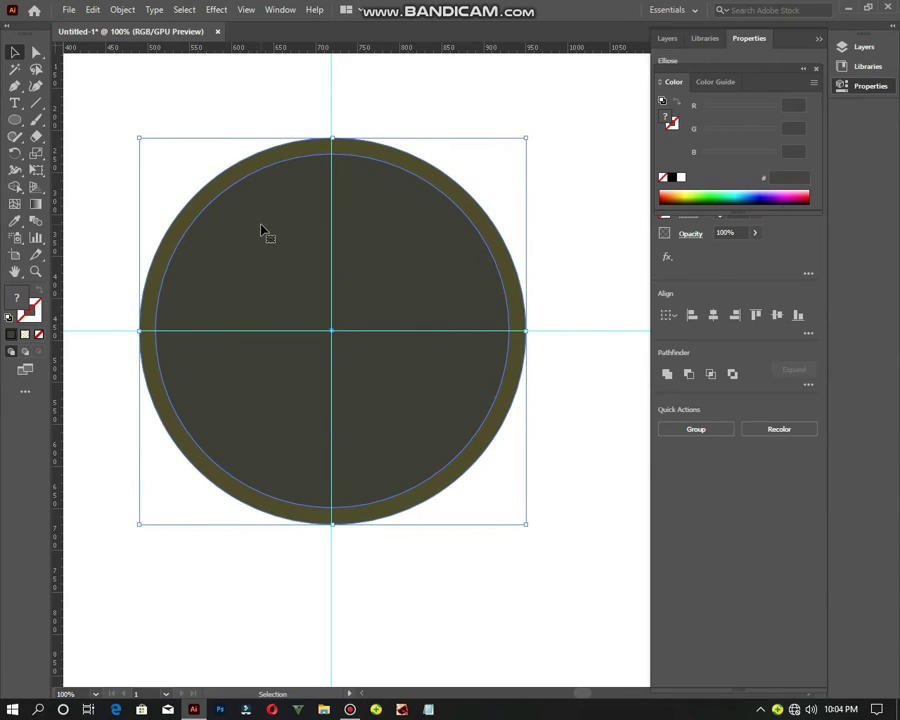
{"action": "left_click", "coordinate": [88, 208]}
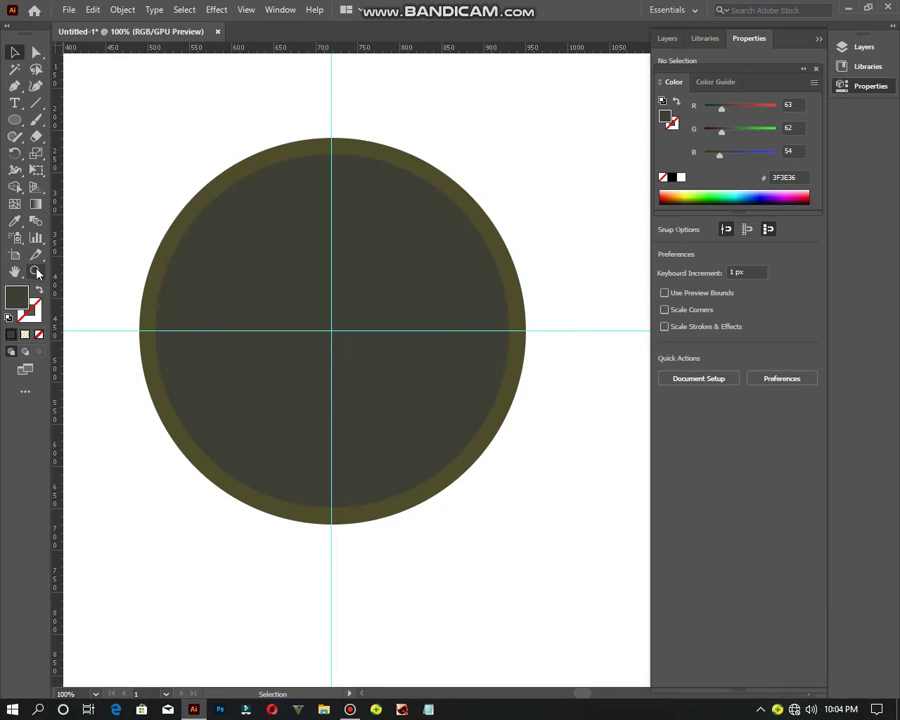
{"action": "left_click_drag", "start_coordinate": [140, 291], "coordinate": [313, 310]}
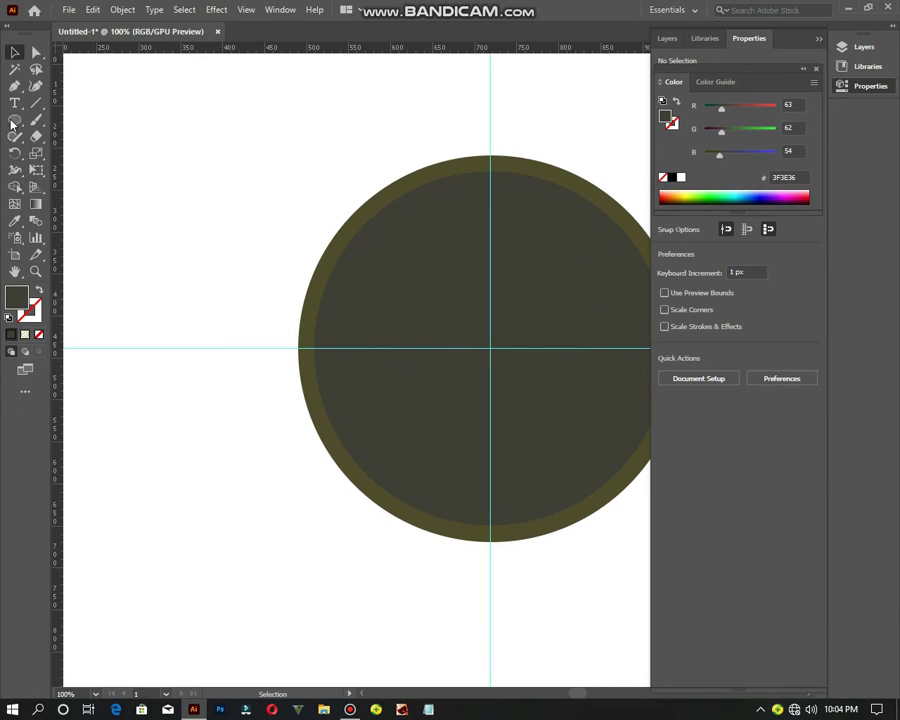
{"action": "left_click", "coordinate": [13, 119]}
{"action": "left_click_drag", "start_coordinate": [13, 119], "coordinate": [72, 118]}
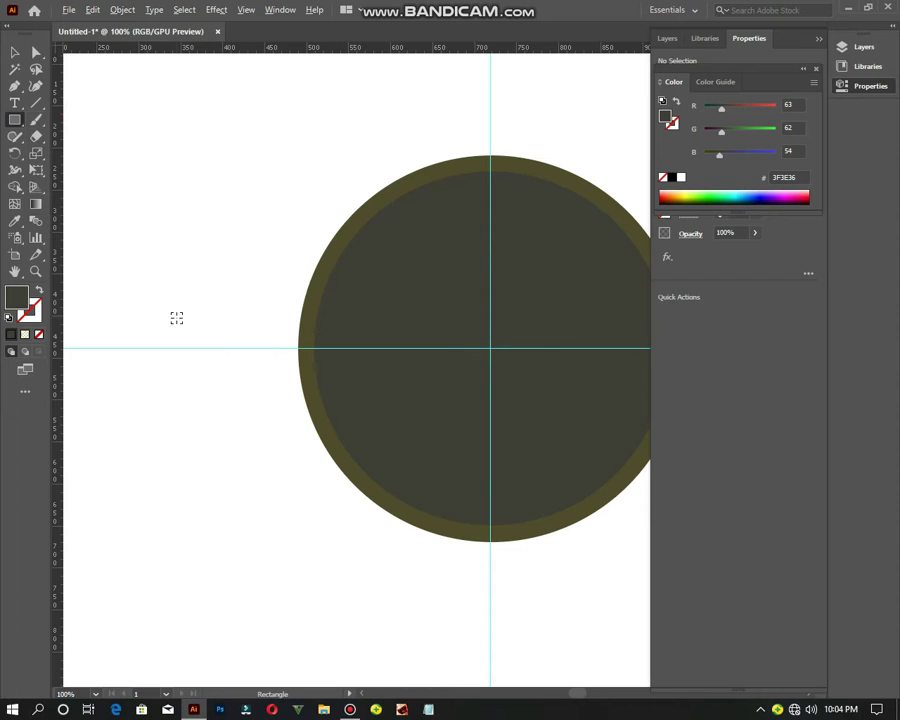
{"action": "scroll", "coordinate": [176, 318], "scroll_direction": "up", "scroll_amount": 1}
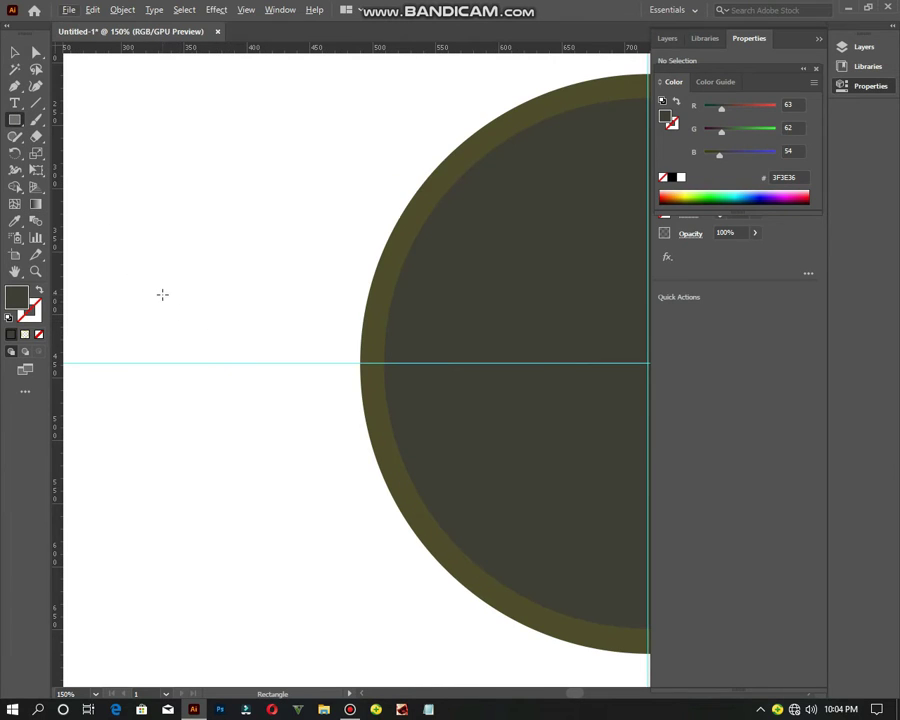
{"action": "scroll", "coordinate": [162, 294], "scroll_direction": "down", "scroll_amount": 1}
Step: Add a gradient mesh point on the upper-left rim of the outer olive circle with the Mesh tool
{"action": "left_click", "coordinate": [14, 203]}
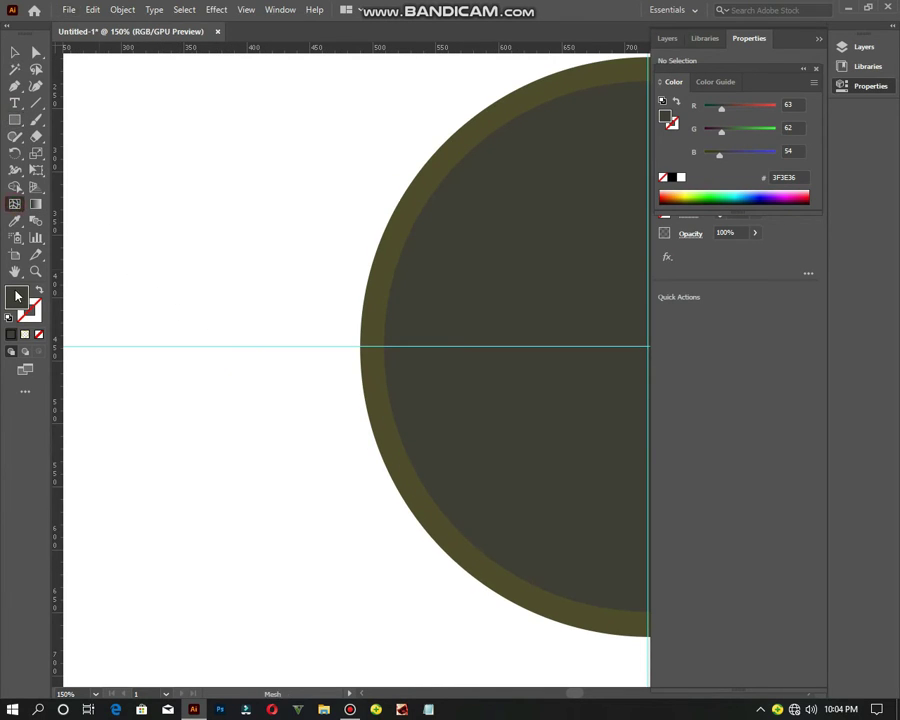
{"action": "left_click", "coordinate": [15, 52]}
{"action": "left_click", "coordinate": [470, 193]}
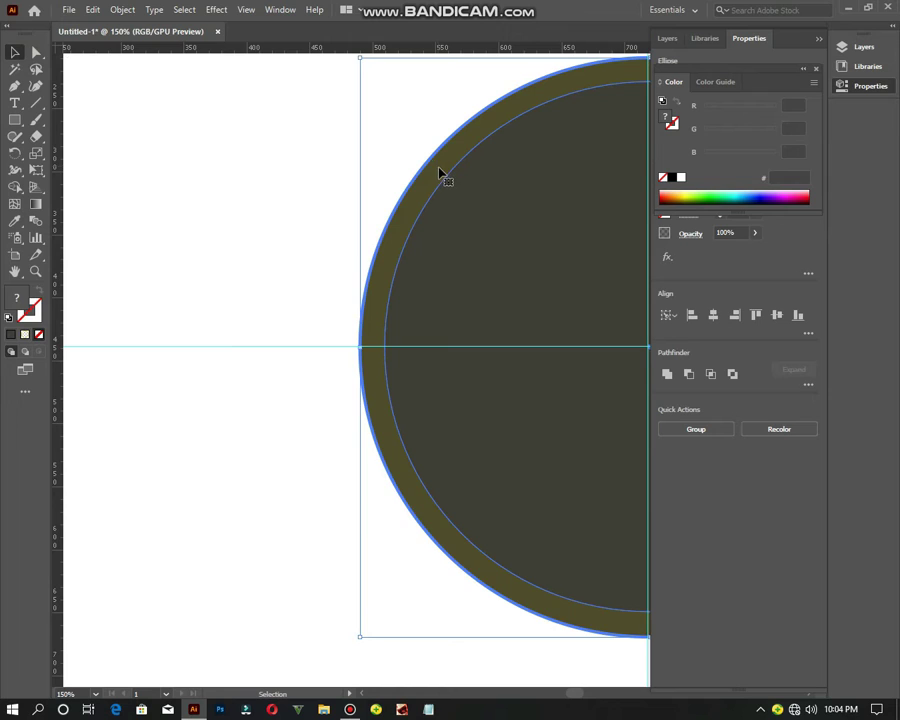
{"action": "left_click", "coordinate": [30, 204]}
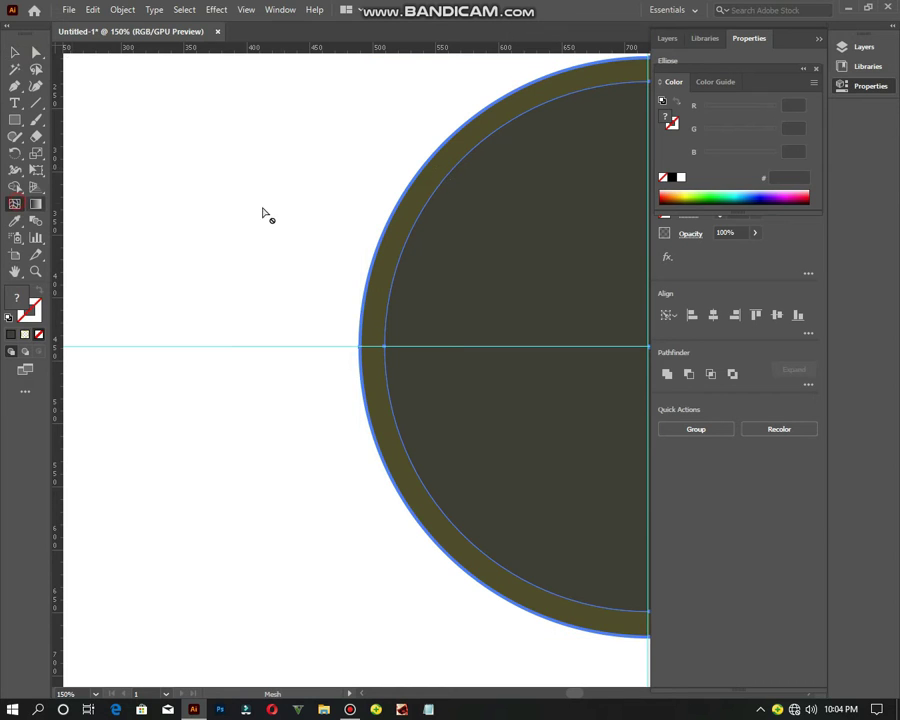
{"action": "left_click", "coordinate": [451, 161]}
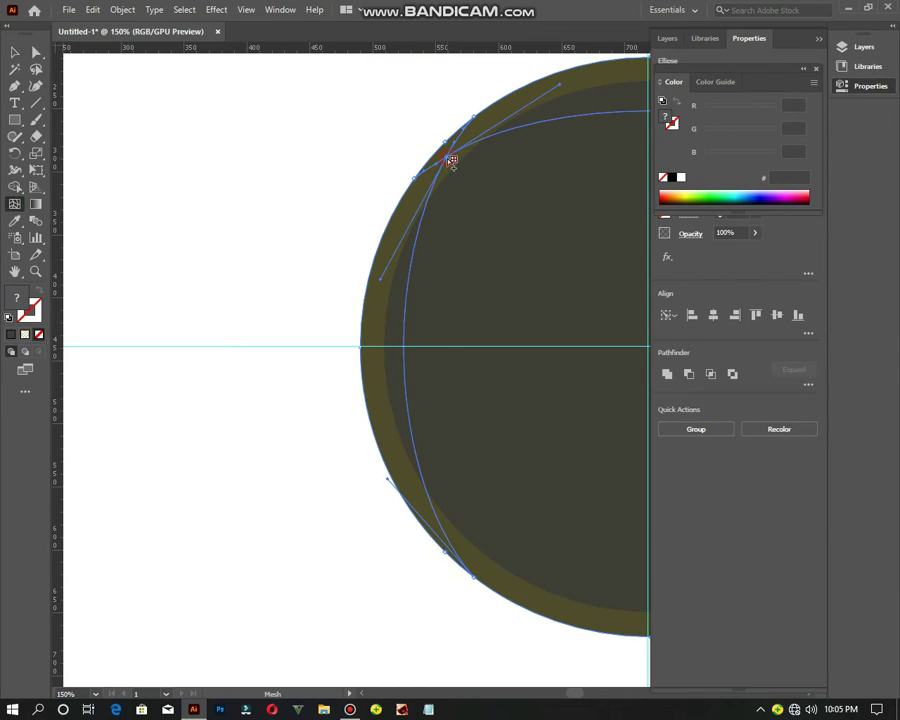
Step: Colour the rim's mesh point with the light tan swatch to form a highlight, and deselect the circle
{"action": "key", "text": "ctrl+minus"}
{"action": "key", "text": "ctrl+minus"}
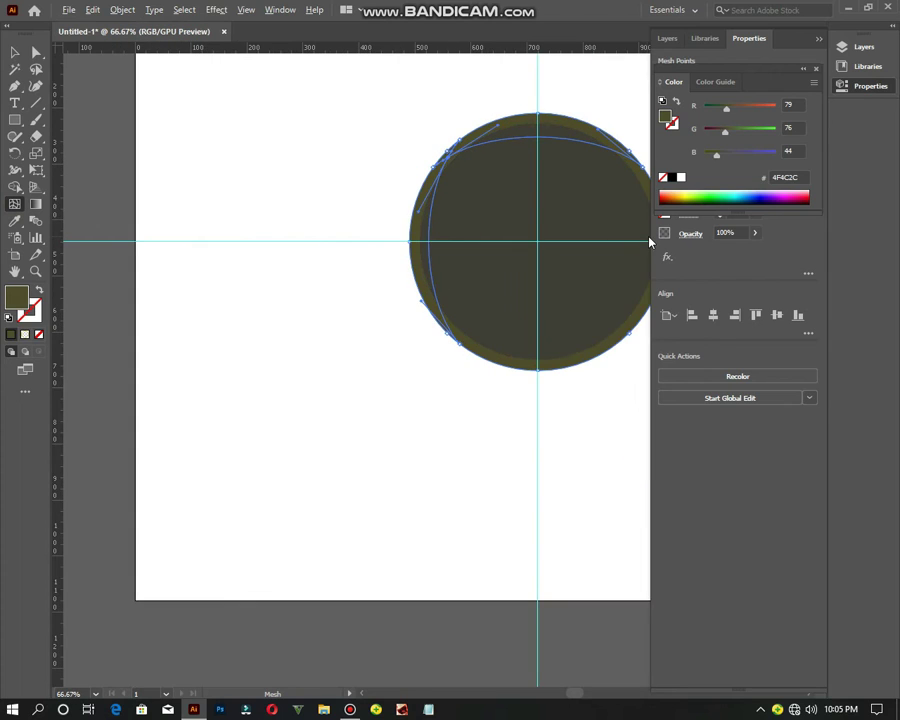
{"action": "left_click", "coordinate": [664, 192]}
{"action": "left_click", "coordinate": [531, 243]}
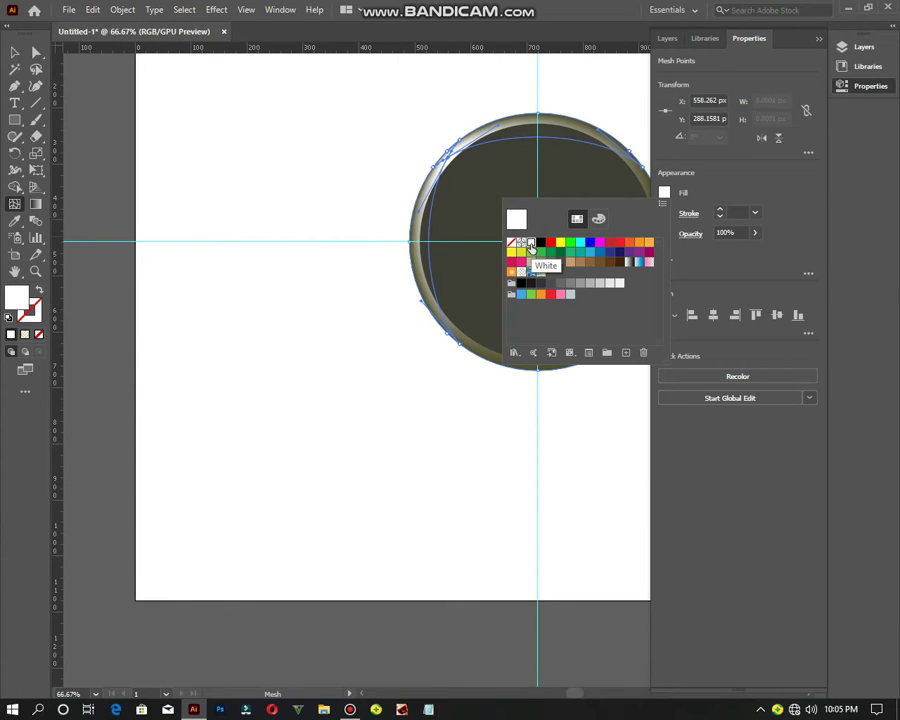
{"action": "left_click", "coordinate": [541, 262]}
{"action": "left_click", "coordinate": [243, 205]}
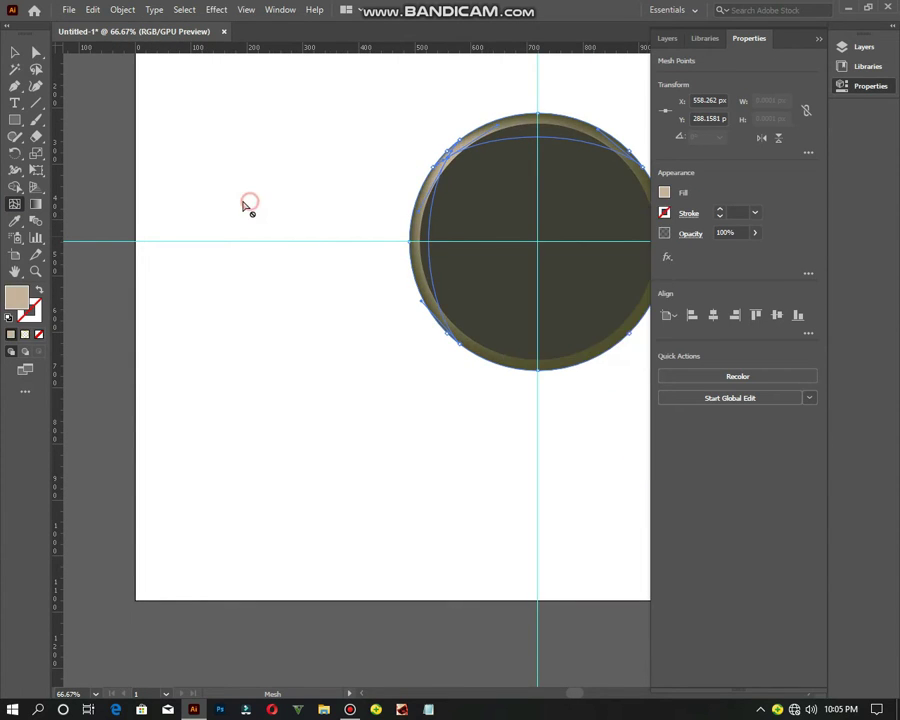
{"action": "left_click", "coordinate": [15, 52]}
{"action": "left_click", "coordinate": [187, 115]}
Step: Select the inner dark circle and add a gradient mesh point in its upper-left area with the Mesh tool
{"action": "key", "text": "space"}
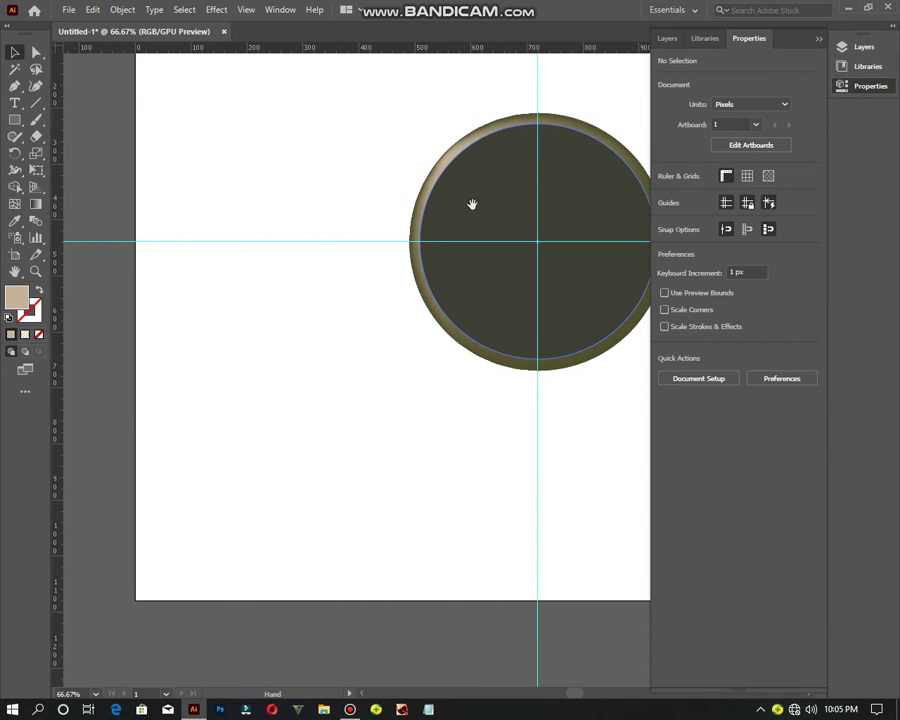
{"action": "left_click_drag", "start_coordinate": [502, 206], "coordinate": [364, 259]}
{"action": "scroll", "coordinate": [363, 262], "scroll_direction": "up", "scroll_amount": 1}
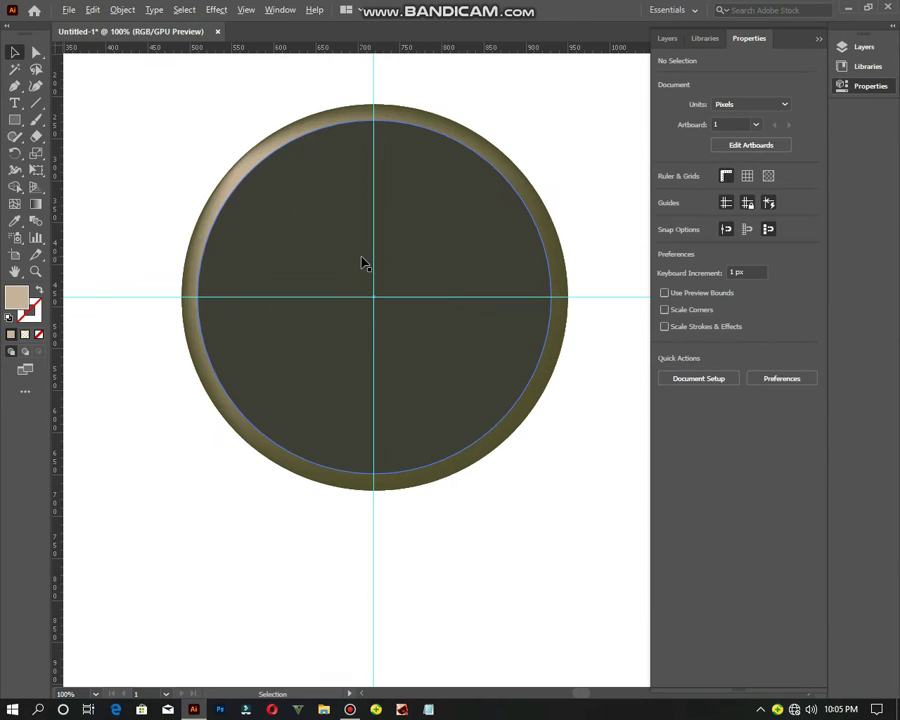
{"action": "left_click", "coordinate": [215, 278]}
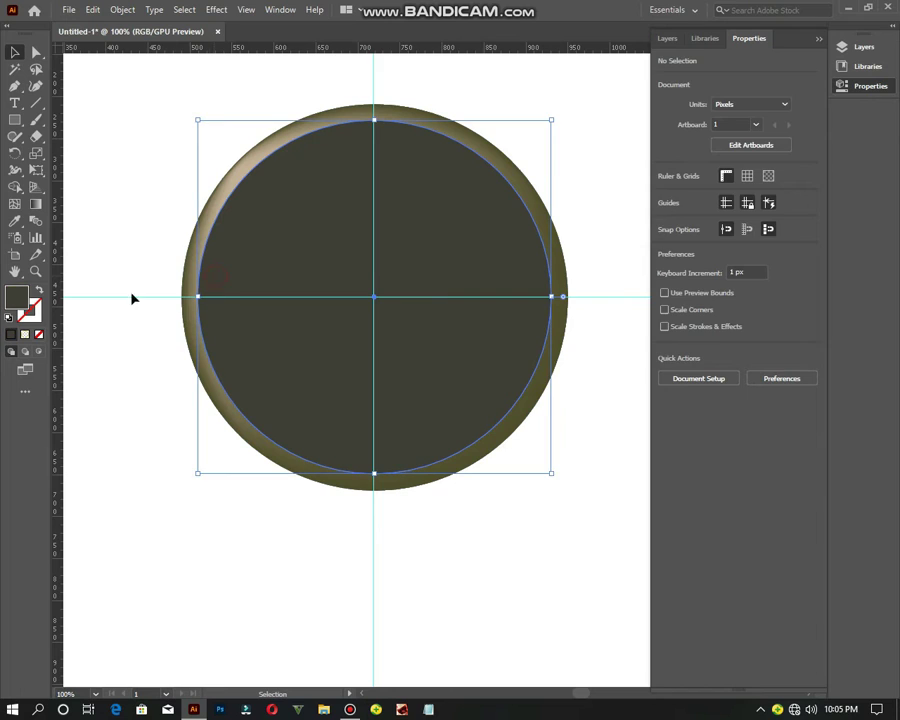
{"action": "left_click", "coordinate": [14, 203]}
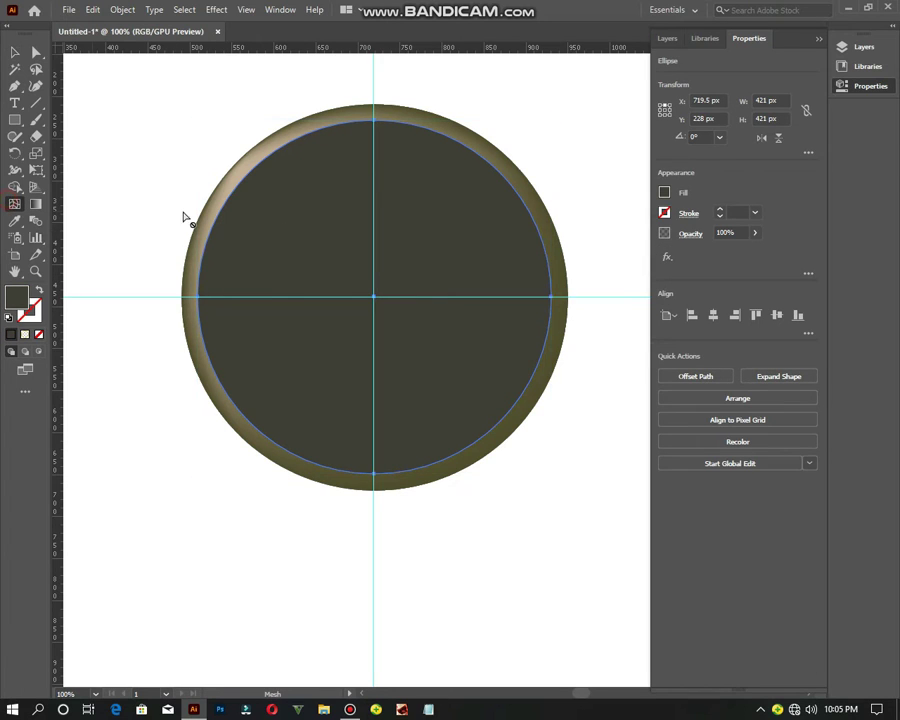
{"action": "left_click", "coordinate": [273, 205]}
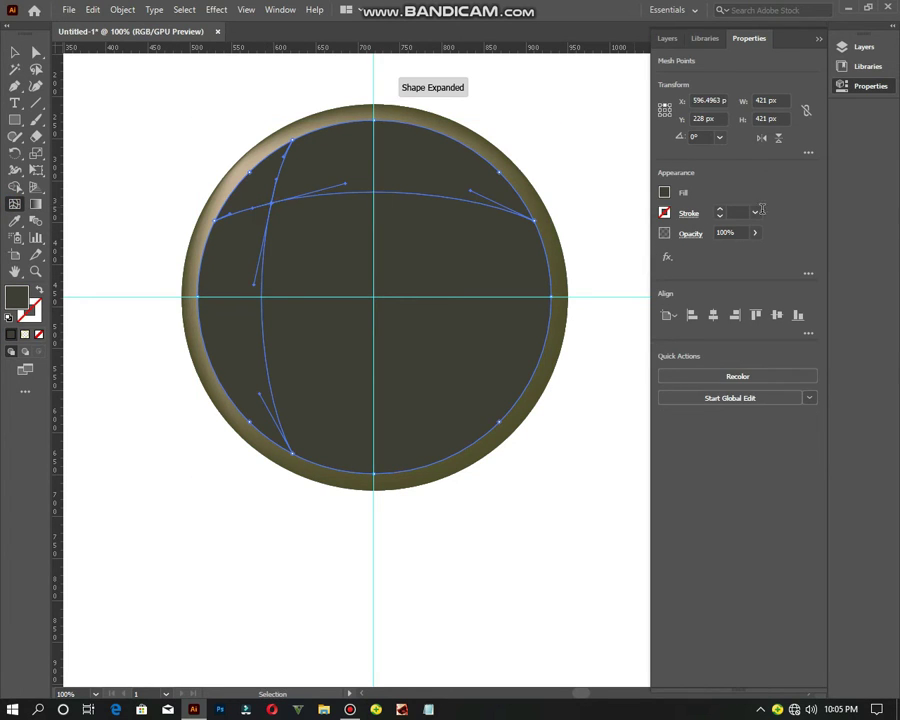
Step: Try the grey-brown and light tan swatches on the inner circle's mesh point, settle on light brown, and deselect the circle
{"action": "left_click", "coordinate": [664, 193]}
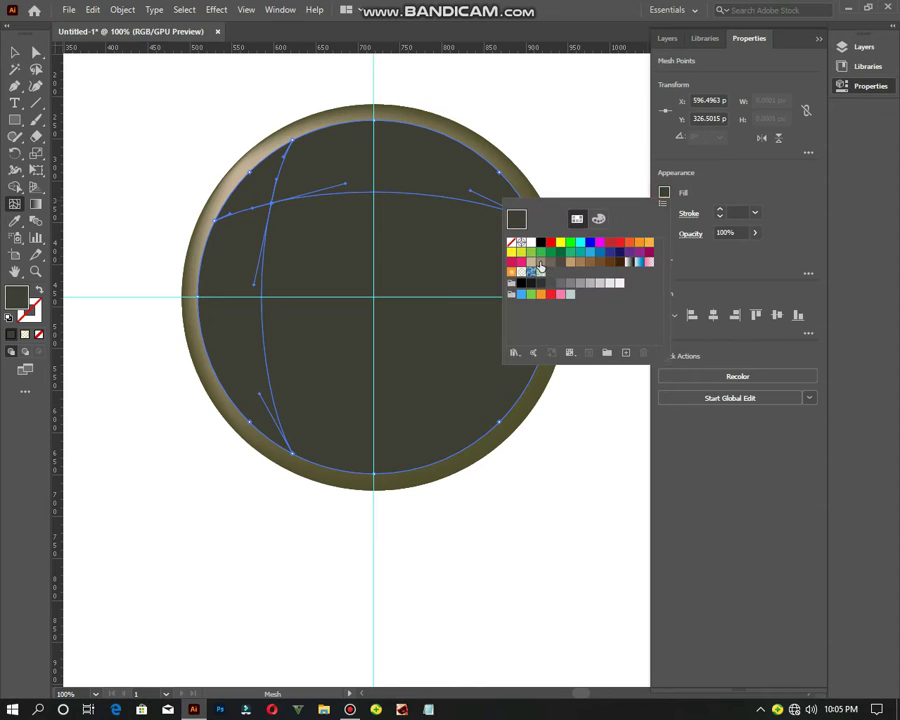
{"action": "left_click", "coordinate": [539, 264]}
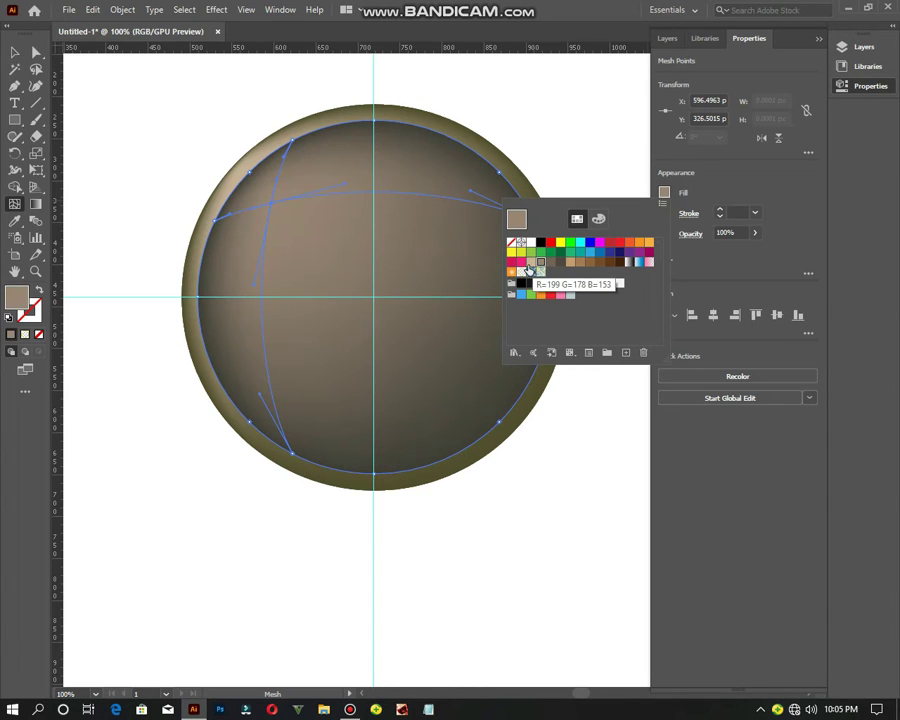
{"action": "left_click", "coordinate": [529, 265]}
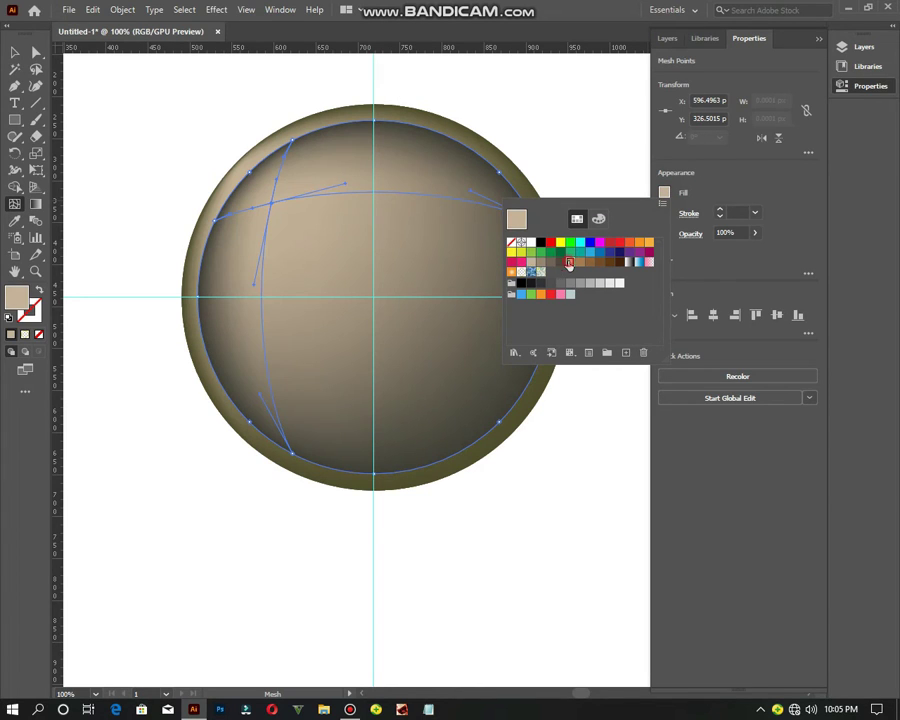
{"action": "left_click", "coordinate": [569, 264]}
{"action": "left_click", "coordinate": [15, 52]}
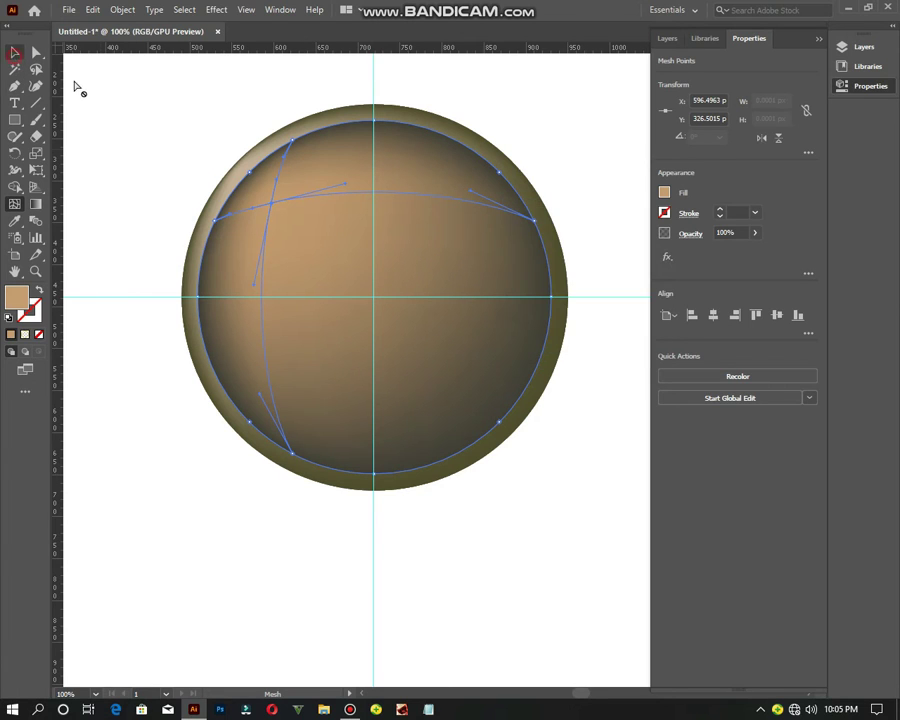
{"action": "left_click", "coordinate": [15, 52]}
{"action": "left_click", "coordinate": [117, 88]}
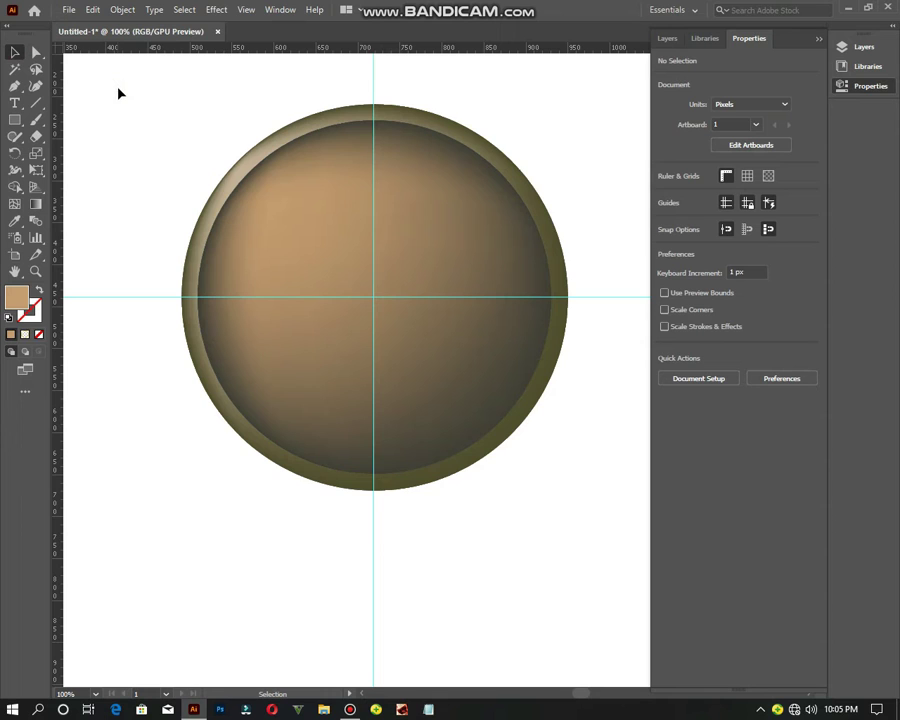
Step: Draw a thin vertical rectangle about 15 px wide and 175 px high beside the circle, with its lower end on the horizontal guide
{"action": "scroll", "coordinate": [152, 208], "scroll_direction": "down", "scroll_amount": 1}
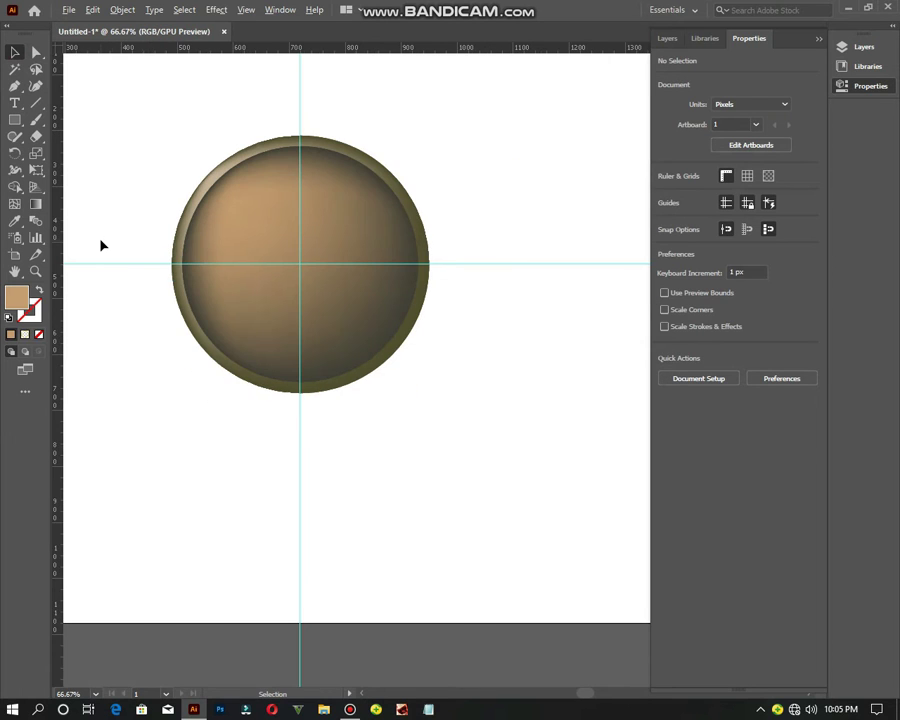
{"action": "scroll", "coordinate": [101, 245], "scroll_direction": "up", "scroll_amount": 1}
{"action": "scroll", "coordinate": [112, 188], "scroll_direction": "up", "scroll_amount": 1}
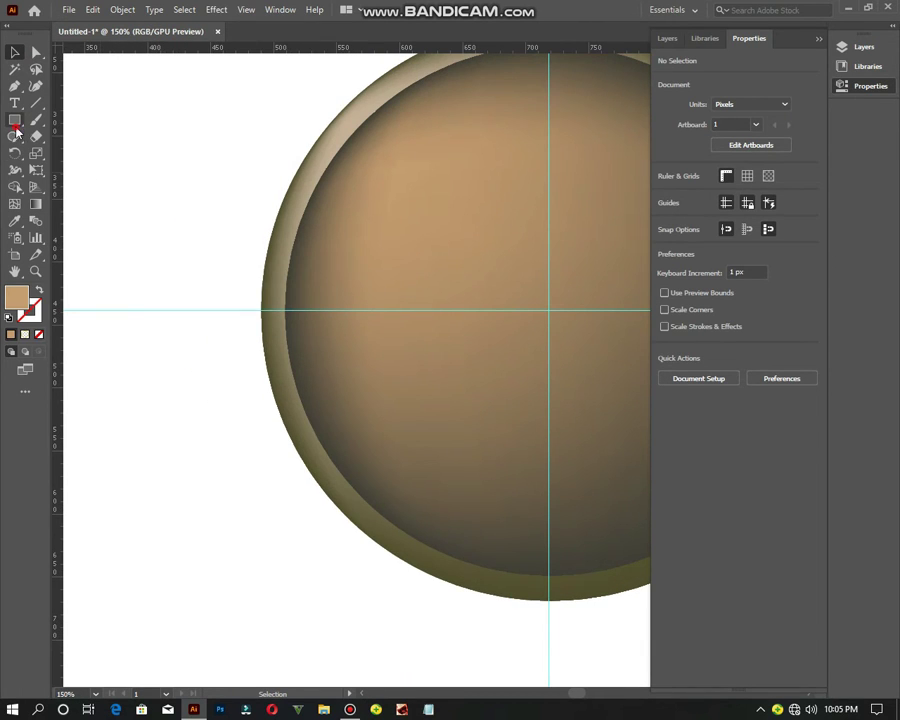
{"action": "left_click", "coordinate": [15, 121]}
{"action": "mouse_move", "coordinate": [89, 120]}
{"action": "left_mouse_down"}
{"action": "mouse_move", "coordinate": [107, 210]}
{"action": "mouse_move", "coordinate": [108, 309]}
{"action": "left_mouse_up"}
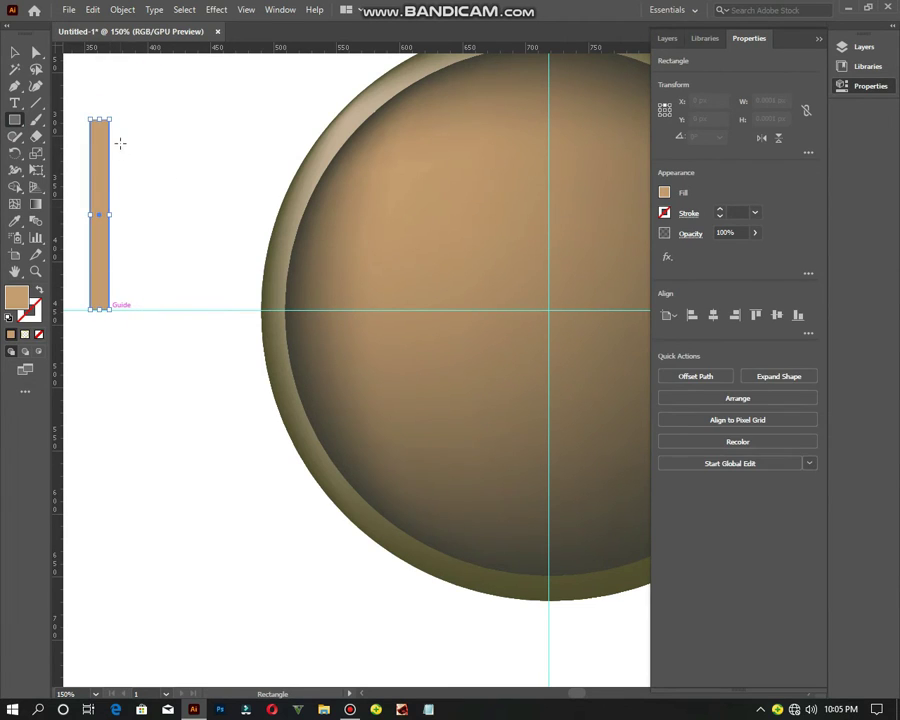
{"action": "left_click_drag", "start_coordinate": [108, 119], "coordinate": [113, 90]}
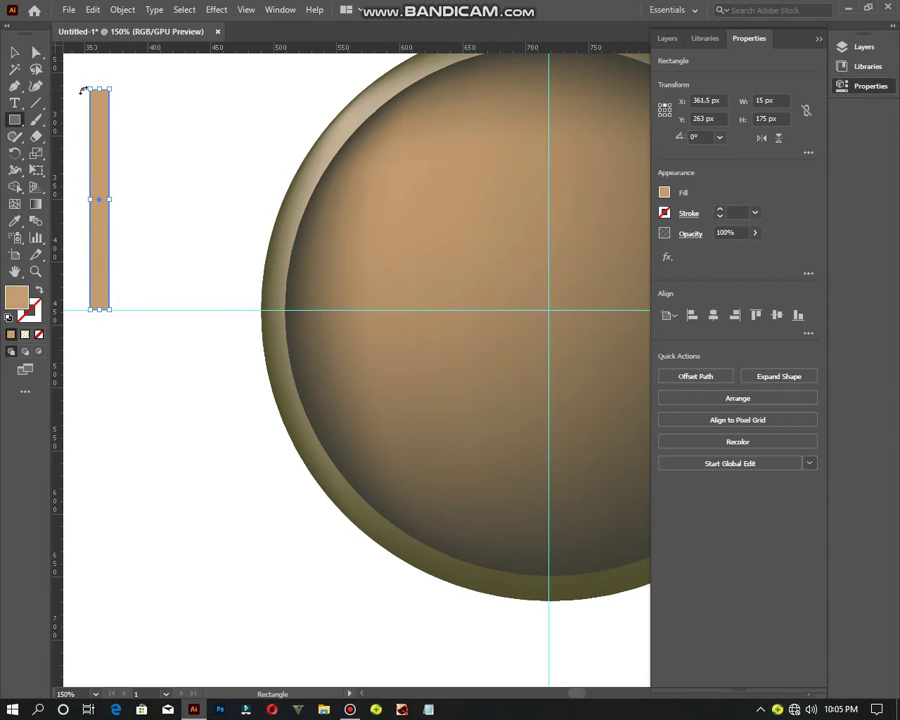
Step: Move the thin rectangle's top-left corner anchor 3 px to the right with the Direct Selection tool
{"action": "scroll", "coordinate": [84, 91], "scroll_direction": "up", "scroll_amount": 2}
{"action": "scroll", "coordinate": [85, 120], "scroll_direction": "up", "scroll_amount": 3}
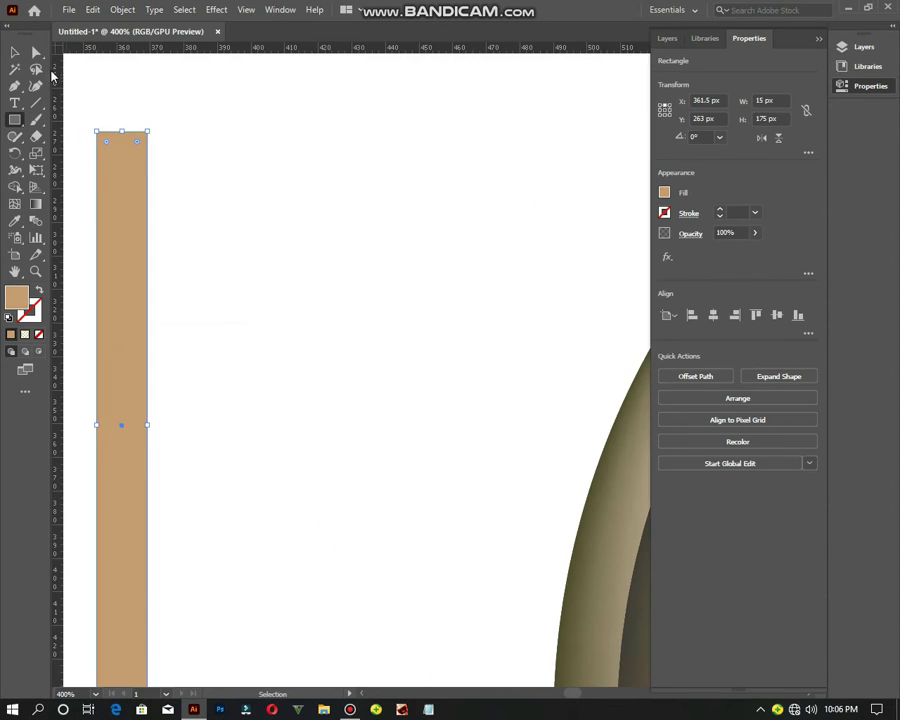
{"action": "left_click", "coordinate": [36, 52]}
{"action": "left_click", "coordinate": [66, 84]}
{"action": "left_click_drag", "start_coordinate": [82, 96], "coordinate": [116, 160]}
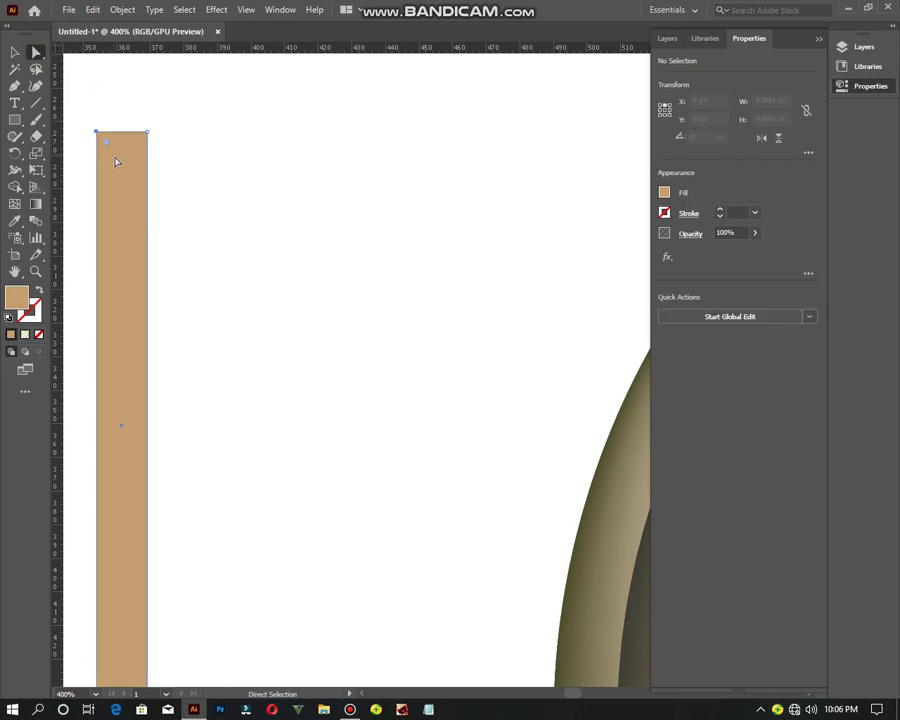
{"action": "key", "text": "Right"}
{"action": "key", "text": "Right"}
{"action": "key", "text": "Right"}
{"action": "key", "text": "Right"}
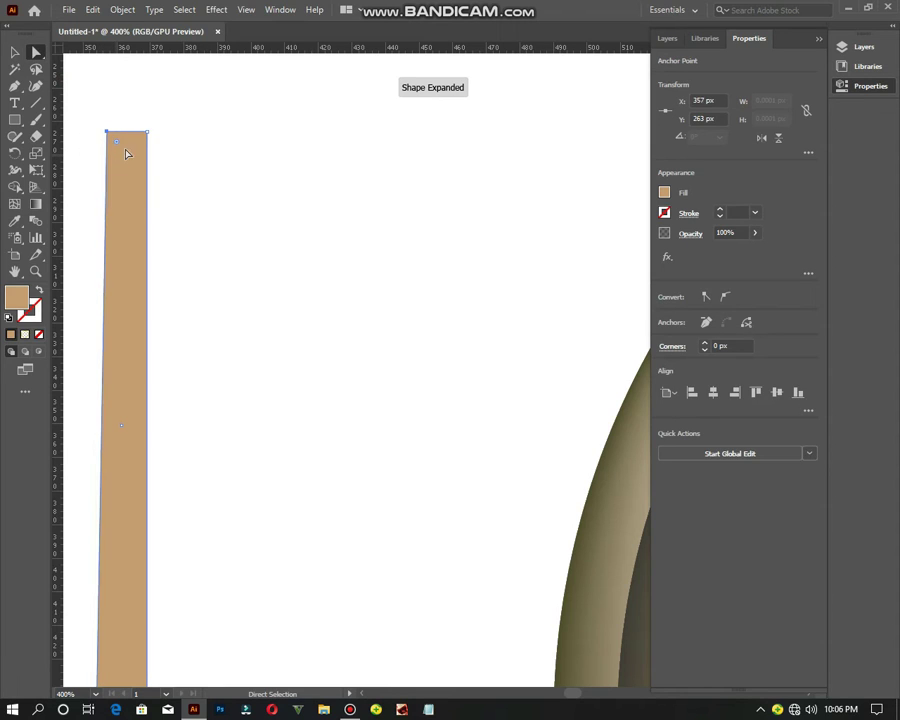
Step: Move the rectangle's top-right corner anchor 3 px to the left so the bar tapers symmetrically towards its upper end
{"action": "left_click", "coordinate": [147, 131]}
{"action": "key", "text": "Left"}
{"action": "key", "text": "Left"}
{"action": "key", "text": "Left"}
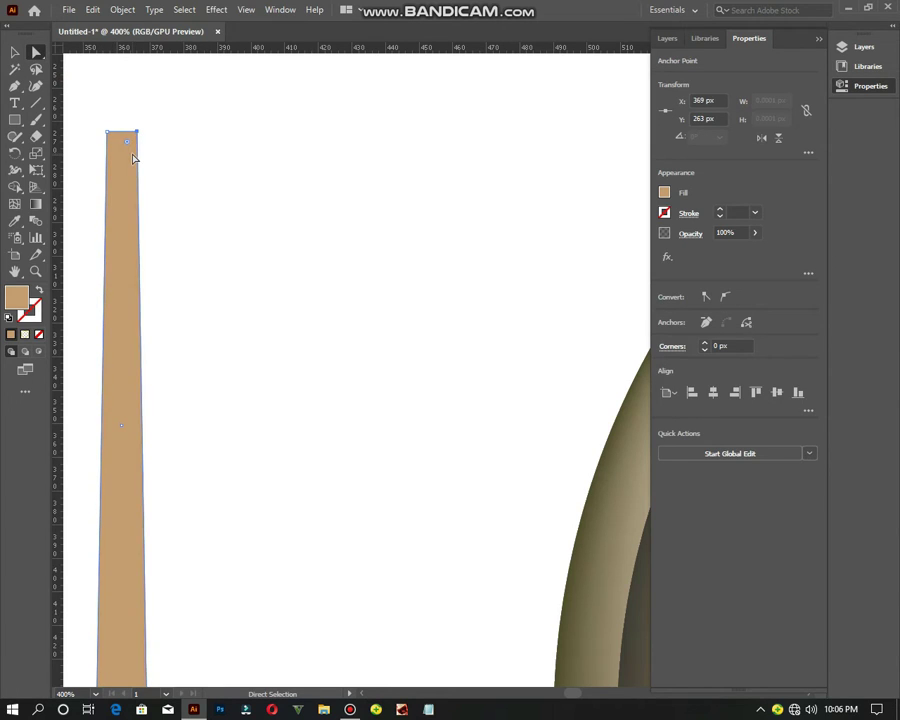
{"action": "scroll", "coordinate": [133, 158], "scroll_direction": "down", "scroll_amount": 1}
{"action": "scroll", "coordinate": [133, 158], "scroll_direction": "down", "scroll_amount": 1}
{"action": "scroll", "coordinate": [133, 158], "scroll_direction": "down", "scroll_amount": 1}
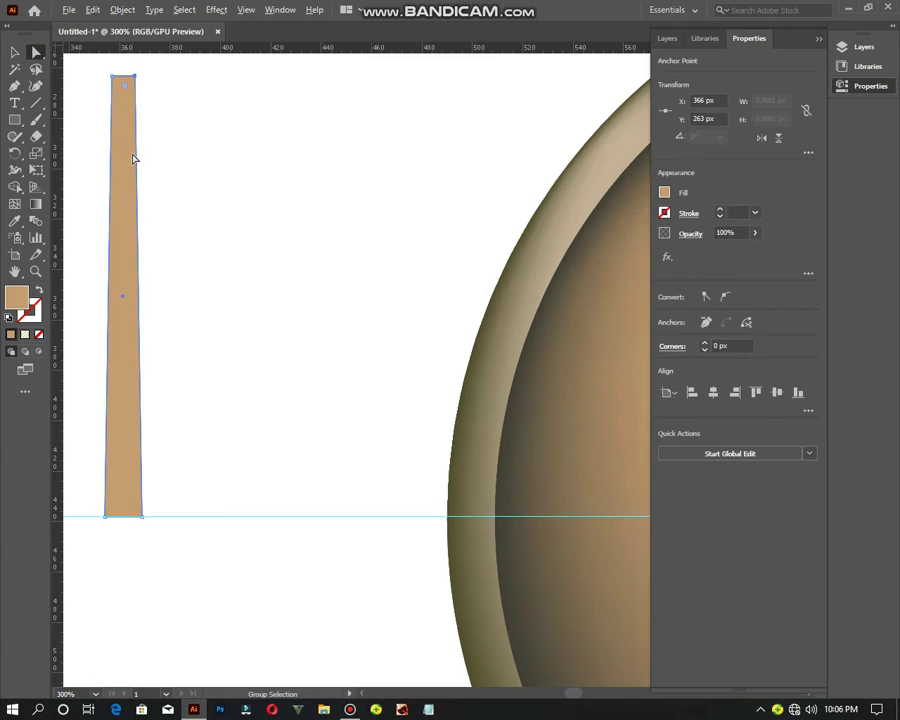
{"action": "left_click_drag", "start_coordinate": [74, 230], "coordinate": [130, 211]}
Step: Try to place a Pen point at the middle of the deselected bar's top edge and pull it upward
{"action": "key", "text": "m"}
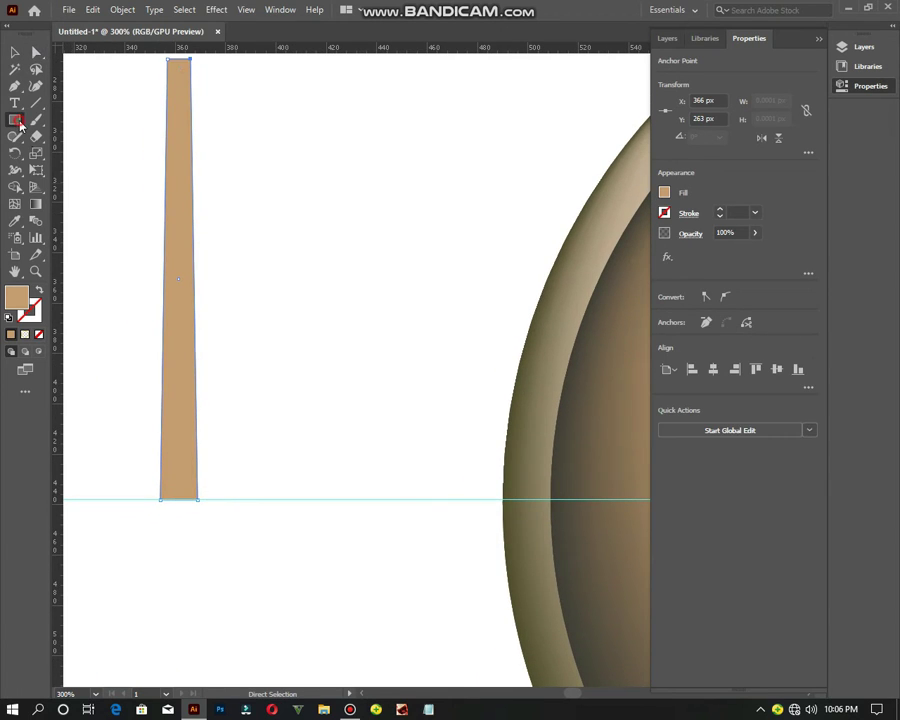
{"action": "left_click", "coordinate": [15, 52]}
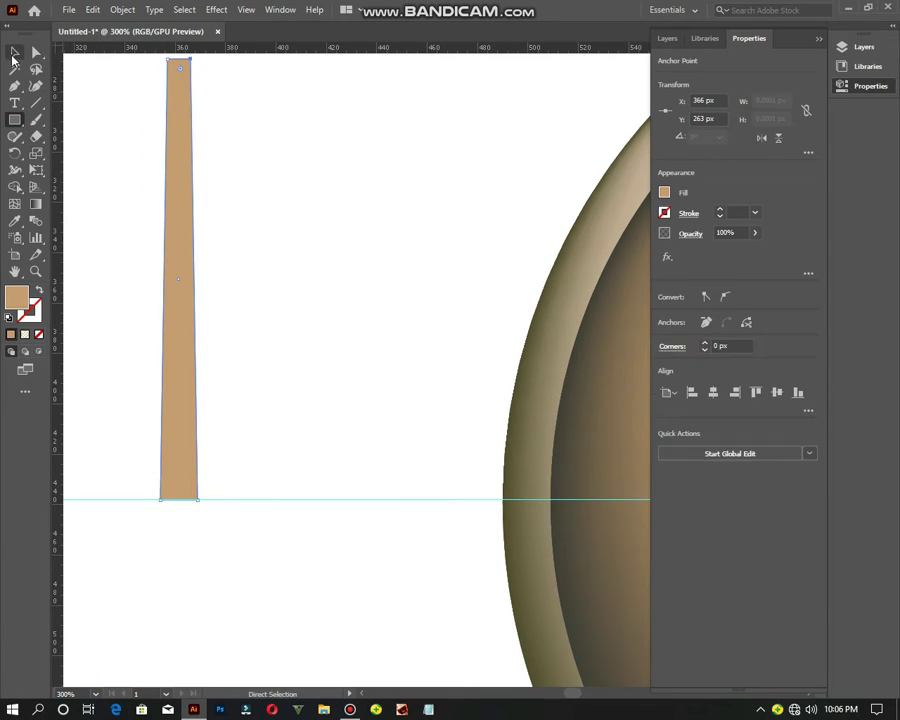
{"action": "key", "text": "p"}
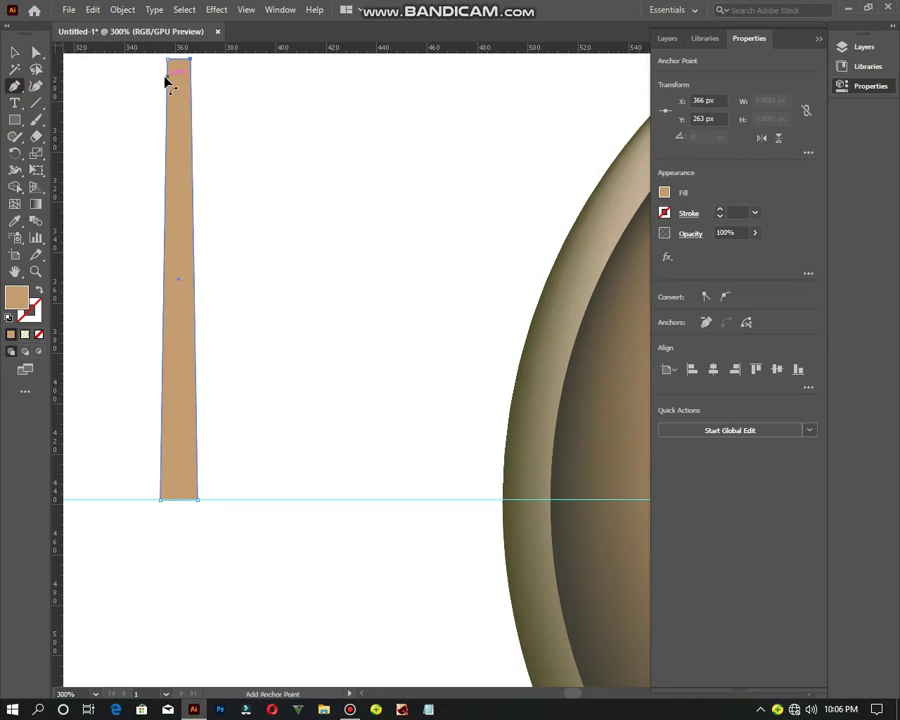
{"action": "scroll", "coordinate": [168, 80], "scroll_direction": "up", "scroll_amount": 3}
{"action": "scroll", "coordinate": [236, 105], "scroll_direction": "up", "scroll_amount": 2}
{"action": "scroll", "coordinate": [232, 125], "scroll_direction": "up", "scroll_amount": 1}
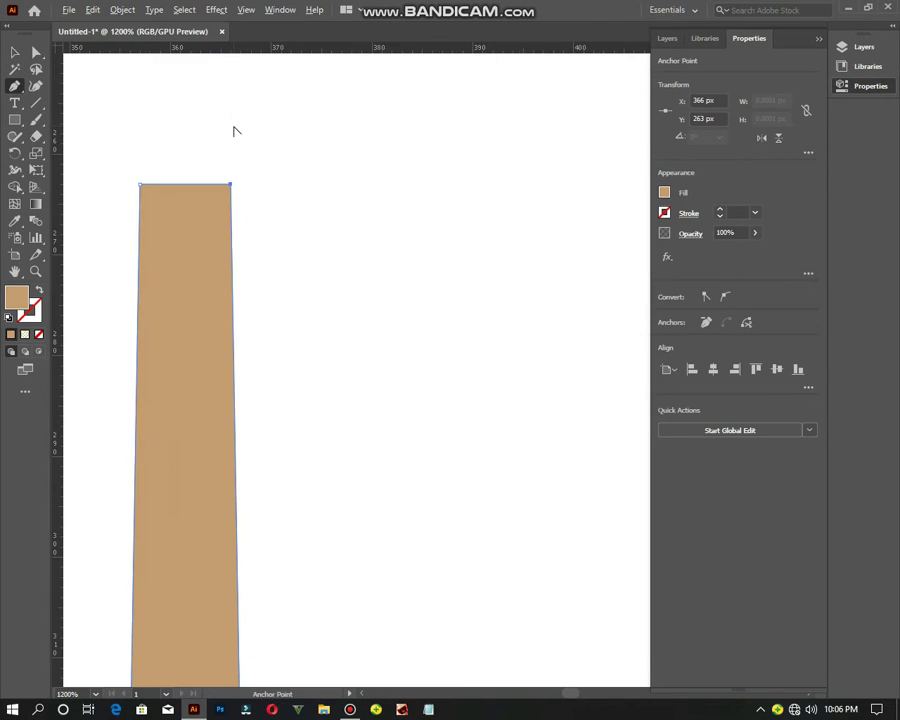
{"action": "key", "text": "a"}
{"action": "left_click", "coordinate": [137, 106]}
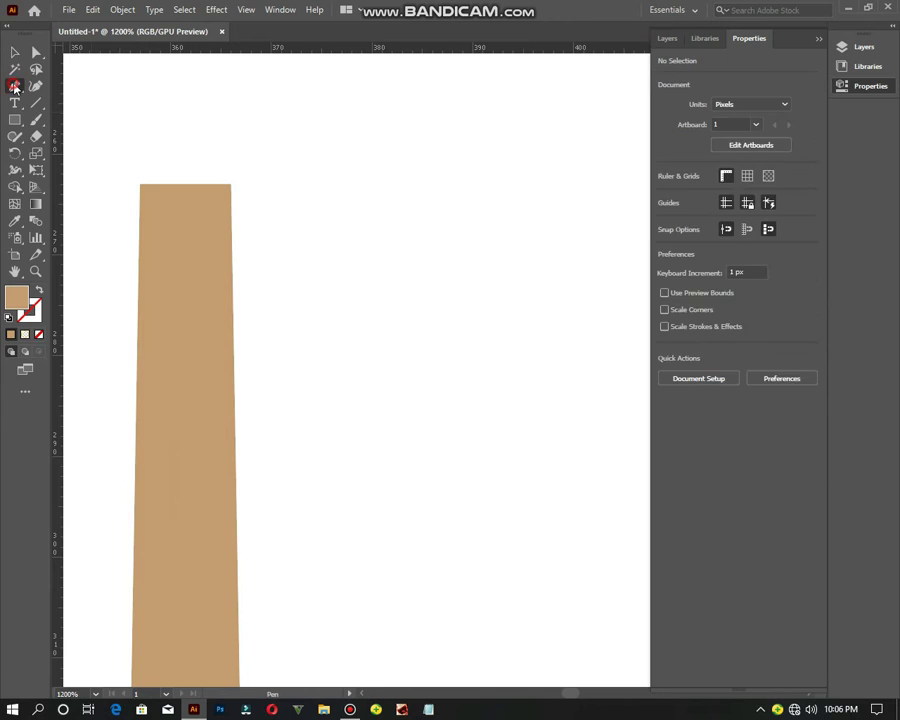
{"action": "left_click", "coordinate": [15, 86]}
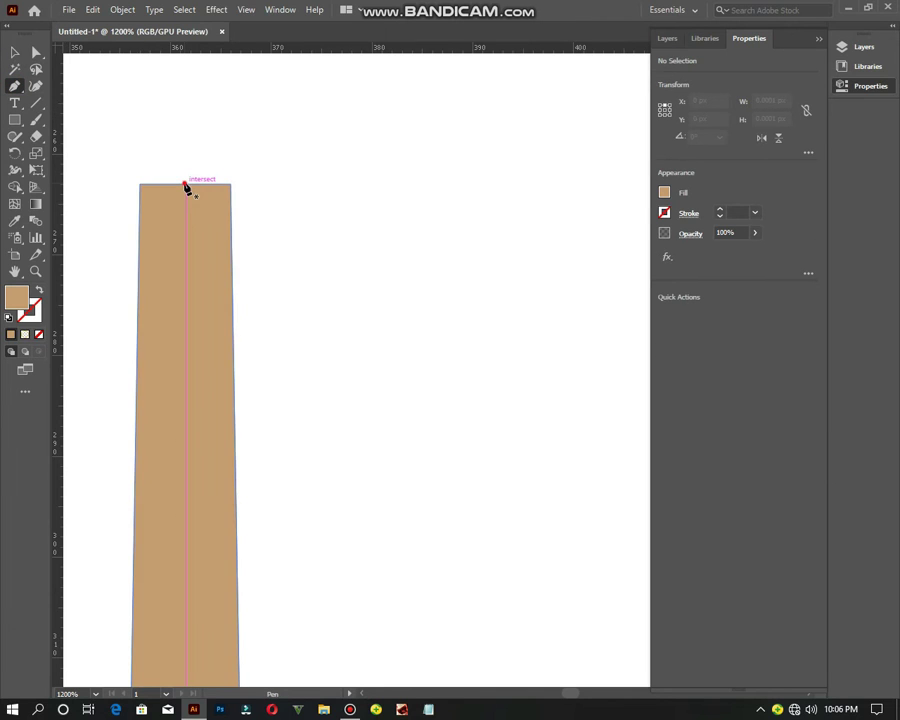
{"action": "left_click", "coordinate": [185, 185]}
{"action": "left_click", "coordinate": [36, 52]}
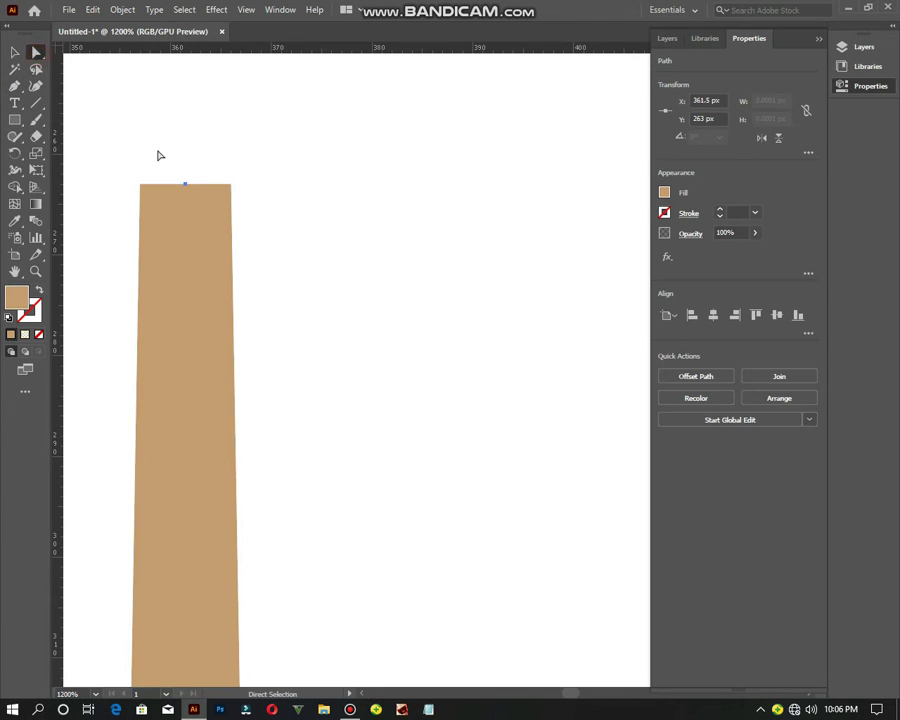
{"action": "left_click_drag", "start_coordinate": [185, 184], "coordinate": [186, 146]}
{"action": "key", "text": "ctrl+z"}
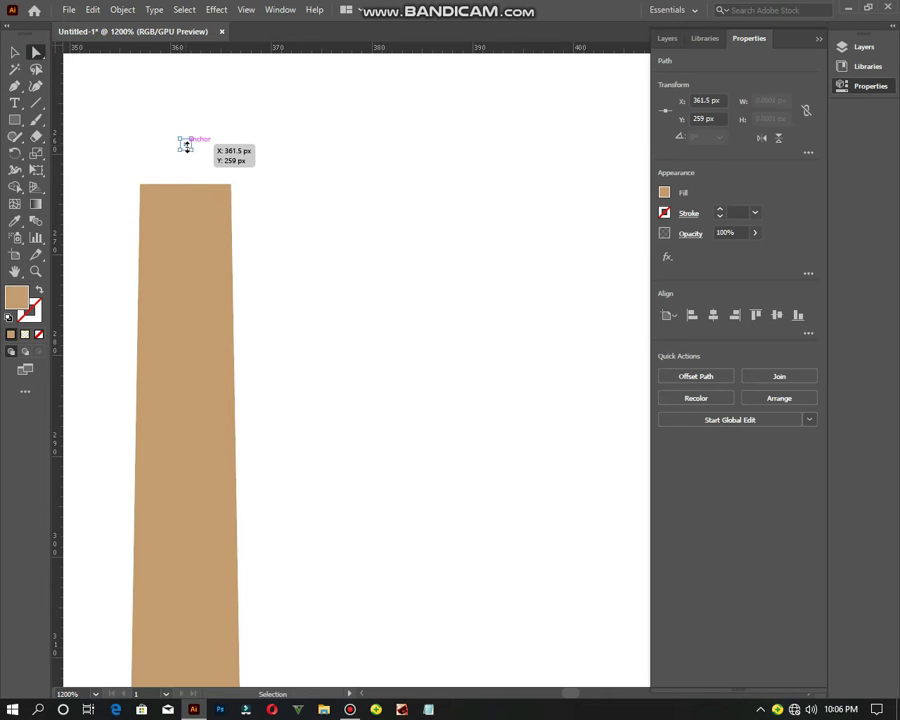
{"action": "left_click", "coordinate": [185, 149]}
Step: Select the bar, add an anchor point at the middle of its top edge, and pull it up 12 px into a point
{"action": "left_click", "coordinate": [15, 52]}
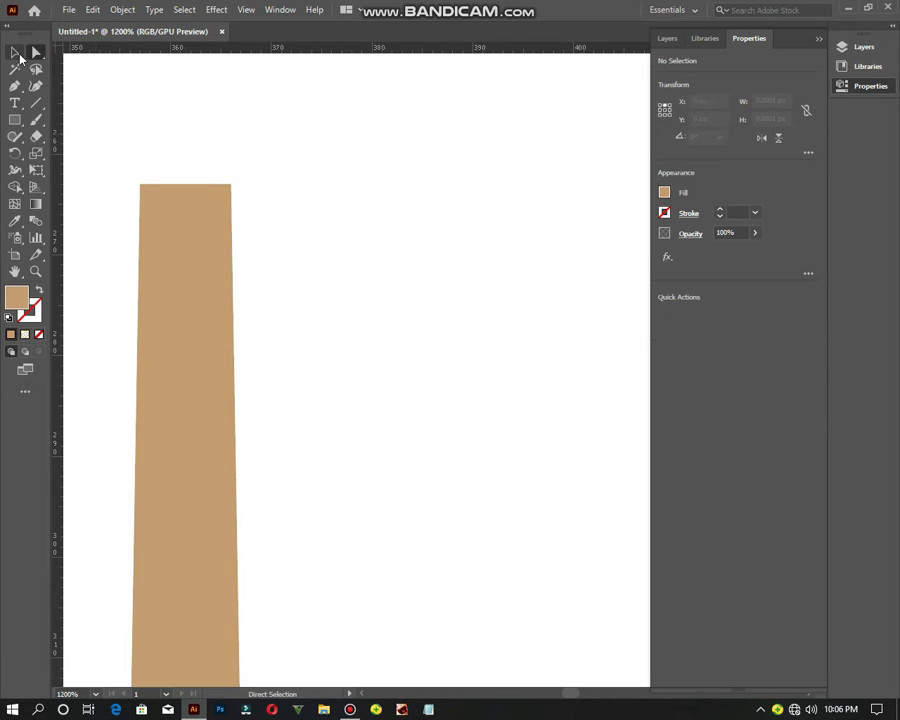
{"action": "left_click", "coordinate": [163, 220]}
{"action": "left_click", "coordinate": [15, 86]}
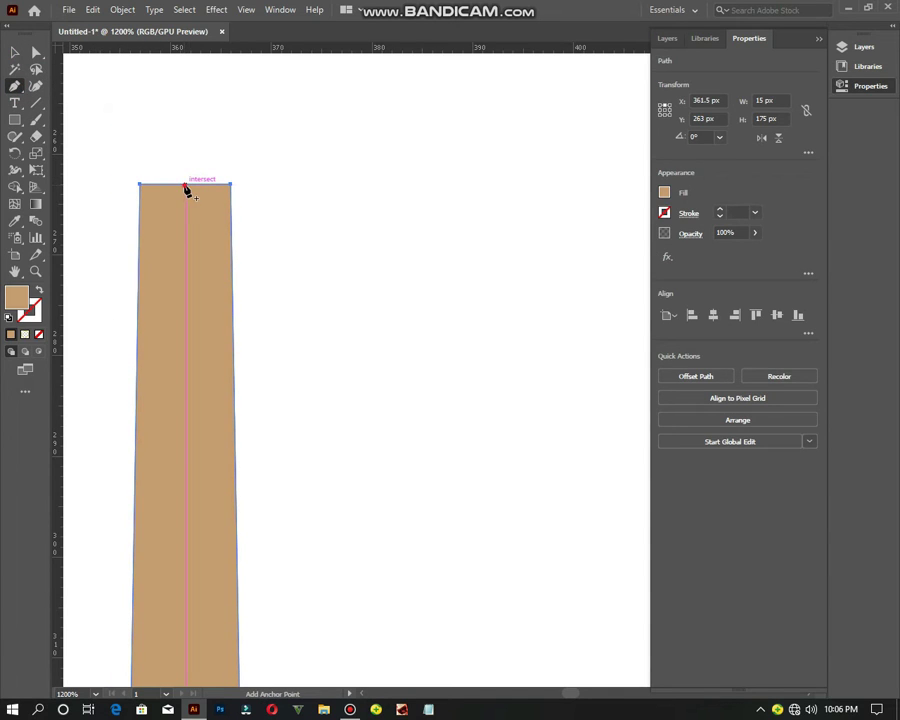
{"action": "left_click", "coordinate": [185, 186]}
{"action": "left_click", "coordinate": [36, 52]}
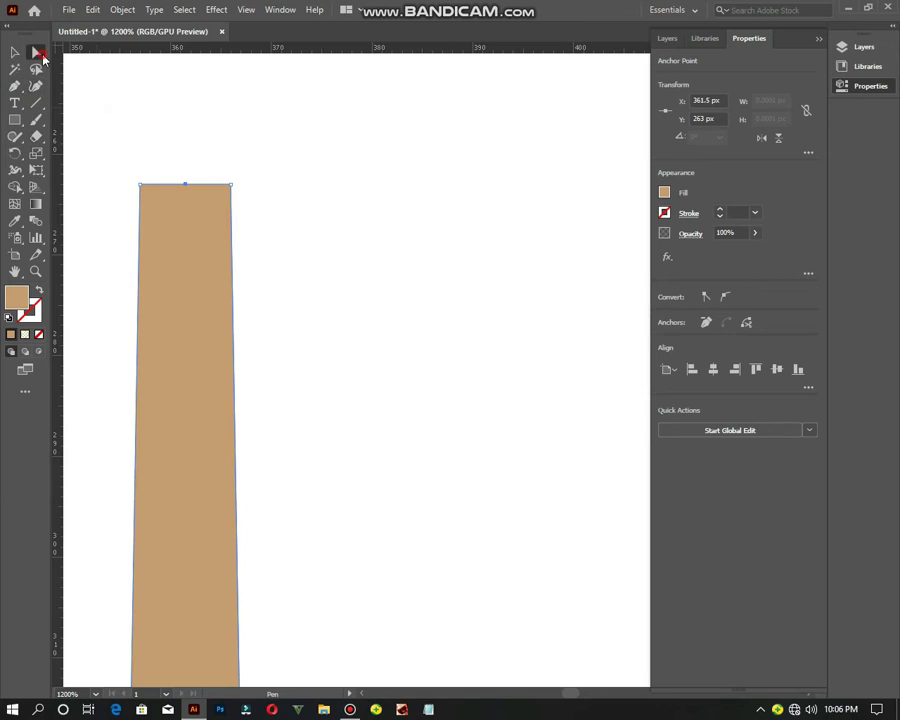
{"action": "left_click_drag", "start_coordinate": [186, 186], "coordinate": [179, 66]}
Step: Try to place a Pen point at the middle of the bar's bottom edge and pull it downward
{"action": "scroll", "coordinate": [190, 179], "scroll_direction": "down", "scroll_amount": 2}
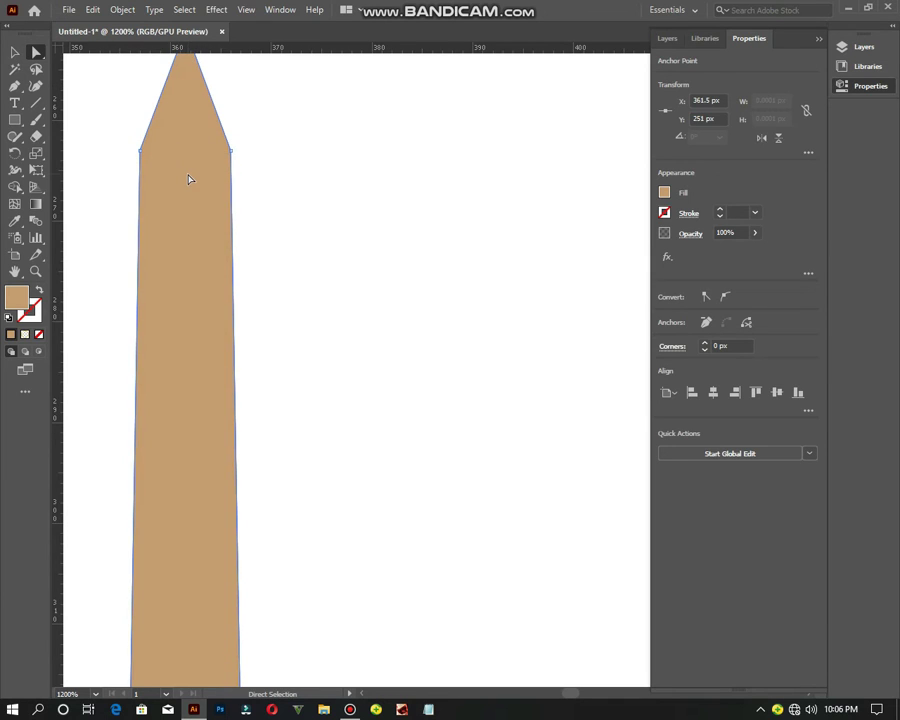
{"action": "scroll", "coordinate": [190, 179], "scroll_direction": "down", "scroll_amount": 3}
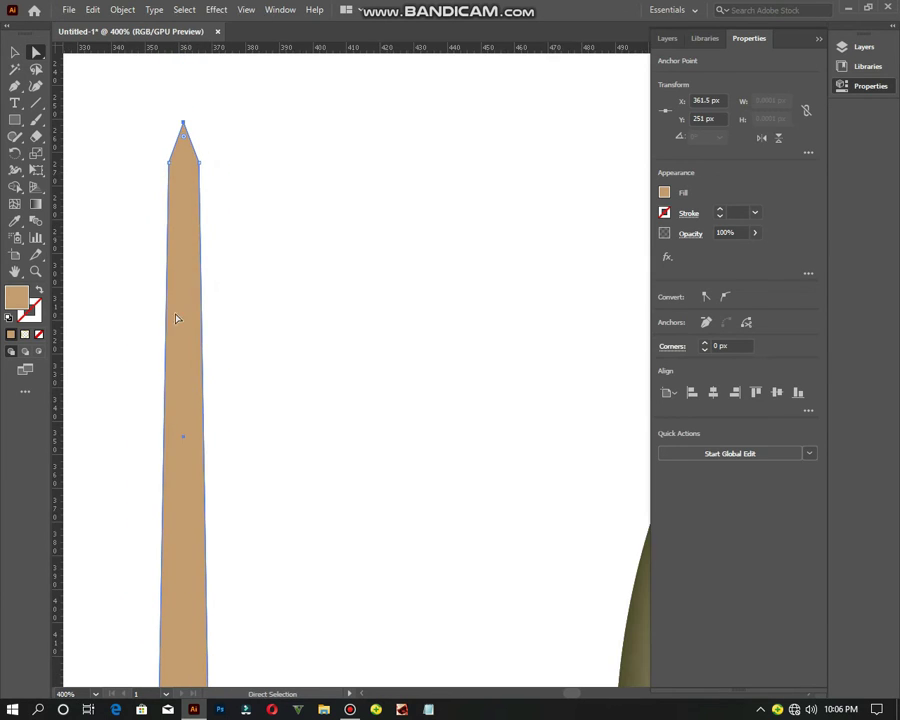
{"action": "scroll", "coordinate": [177, 318], "scroll_direction": "down", "scroll_amount": 4}
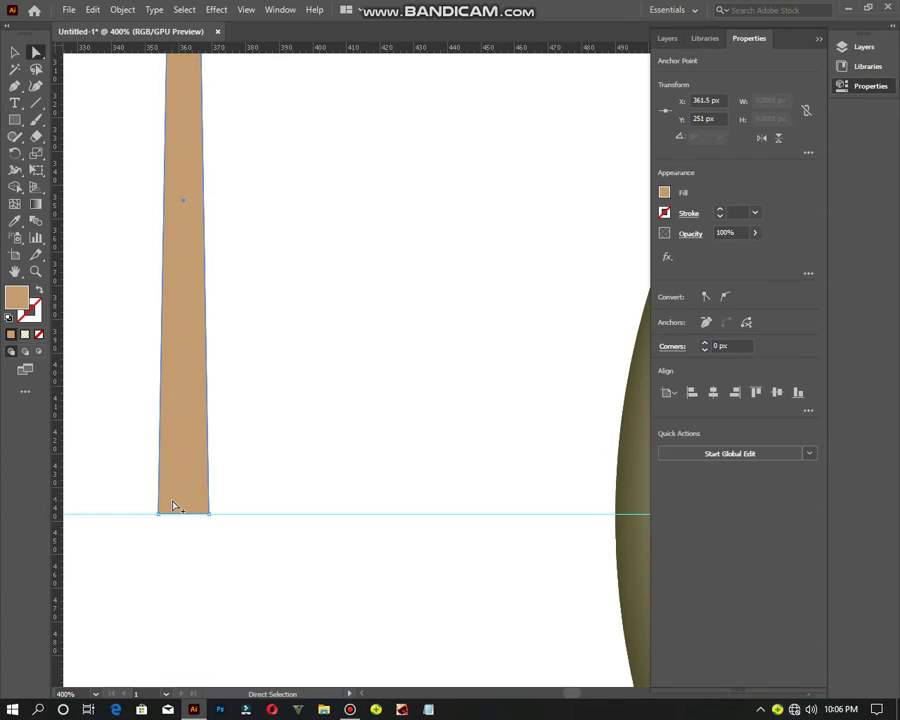
{"action": "scroll", "coordinate": [173, 507], "scroll_direction": "up", "scroll_amount": 4}
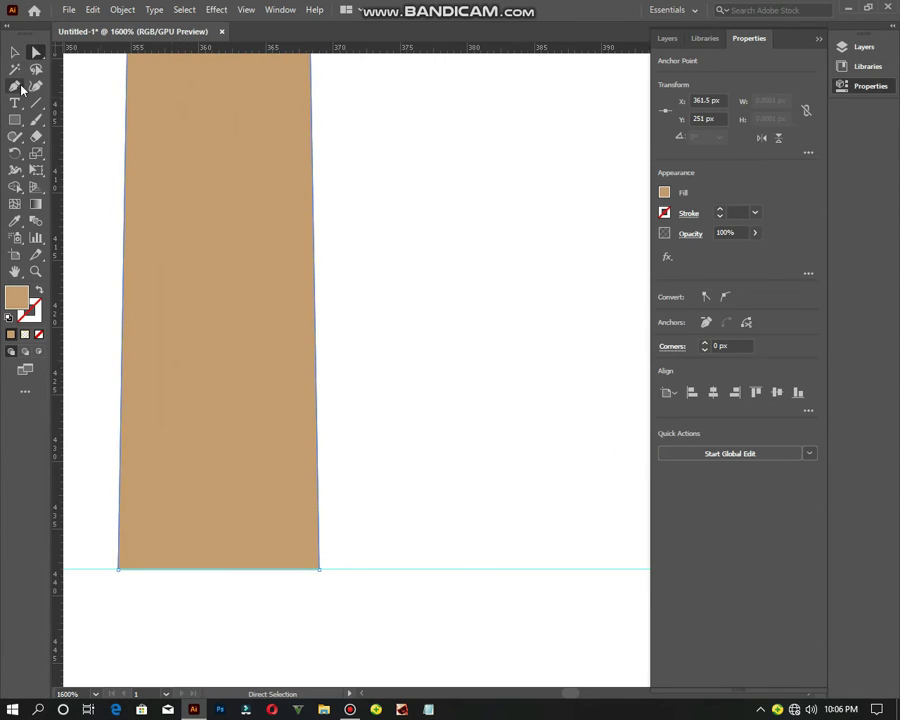
{"action": "left_click", "coordinate": [17, 87]}
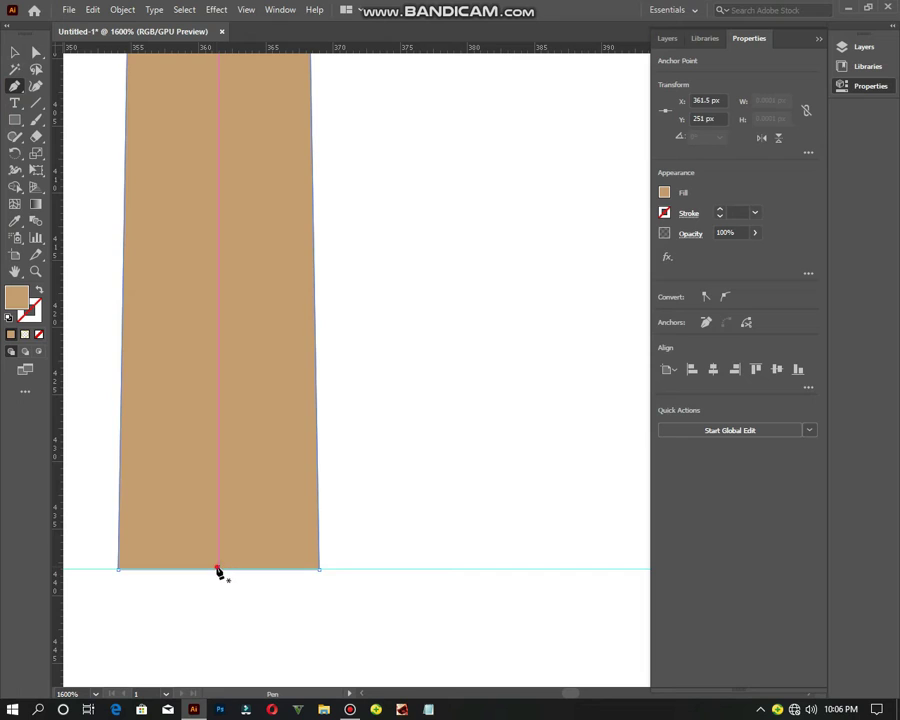
{"action": "left_click_drag", "start_coordinate": [216, 566], "coordinate": [44, 94]}
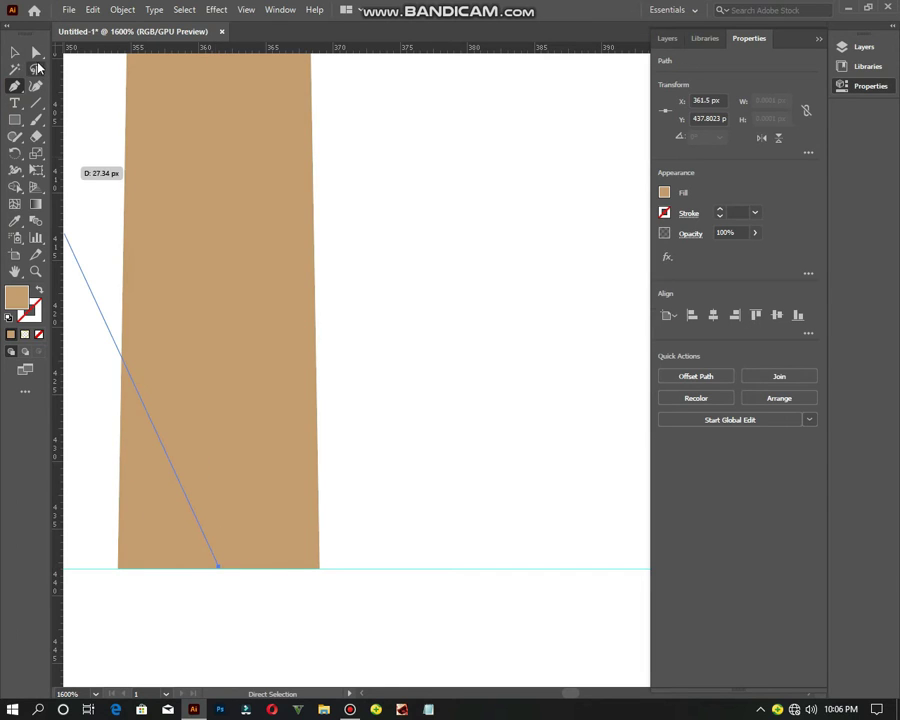
{"action": "left_click", "coordinate": [36, 52]}
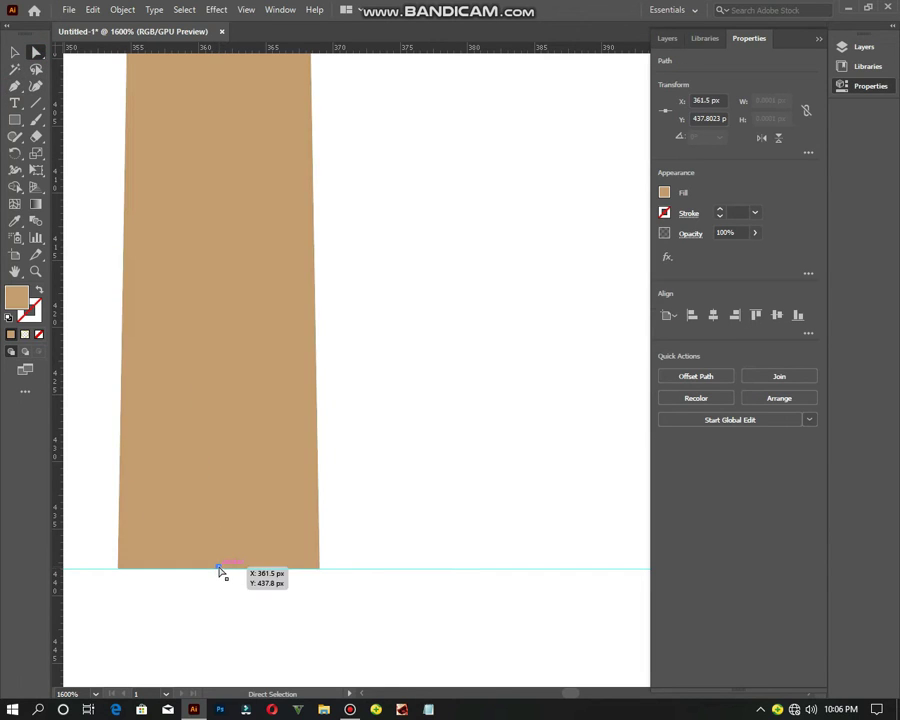
{"action": "left_click_drag", "start_coordinate": [219, 568], "coordinate": [216, 636]}
{"action": "key", "text": "ctrl+z"}
Step: Select the bar and try to insert a Pen point near the centre of its bottom edge
{"action": "left_click", "coordinate": [203, 540]}
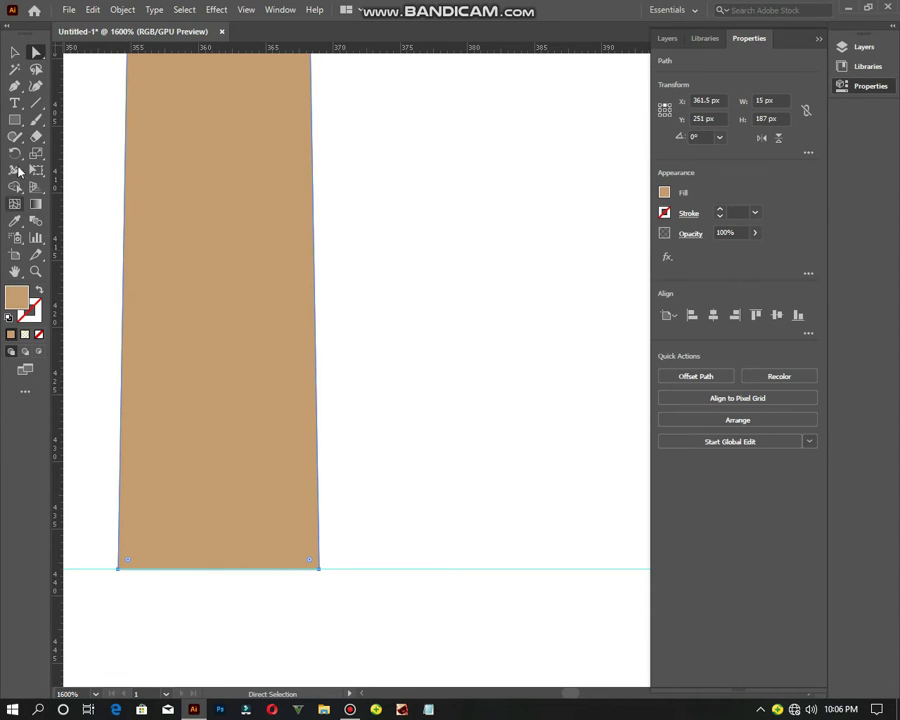
{"action": "left_click", "coordinate": [14, 88]}
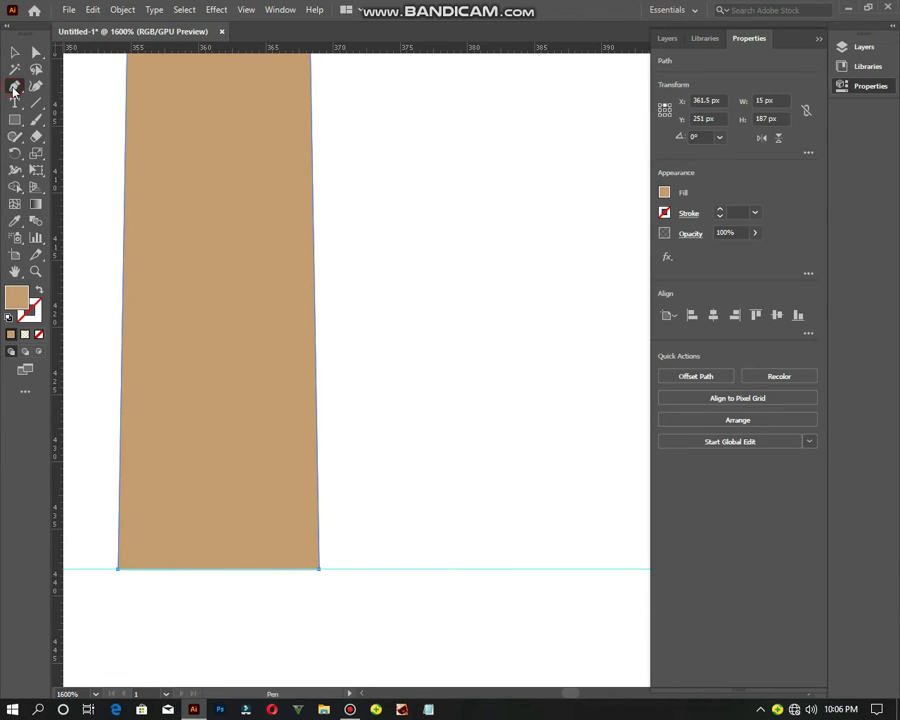
{"action": "left_click", "coordinate": [216, 570]}
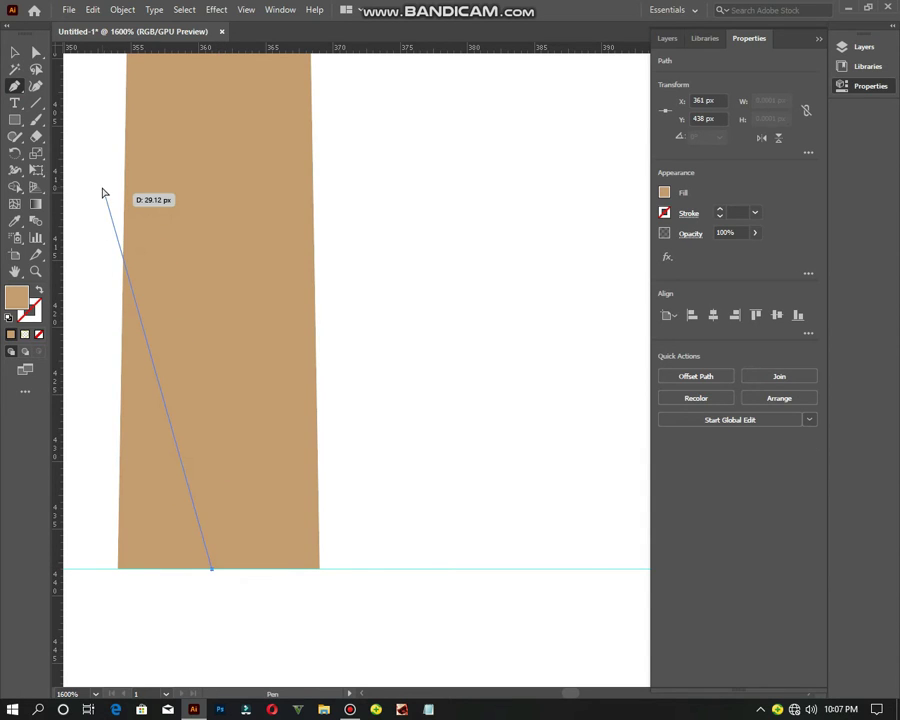
{"action": "key", "text": "ctrl+z"}
Step: Add an anchor point at the middle of the bar's bottom edge and pull it straight down 16 px into a point
{"action": "left_click", "coordinate": [17, 88]}
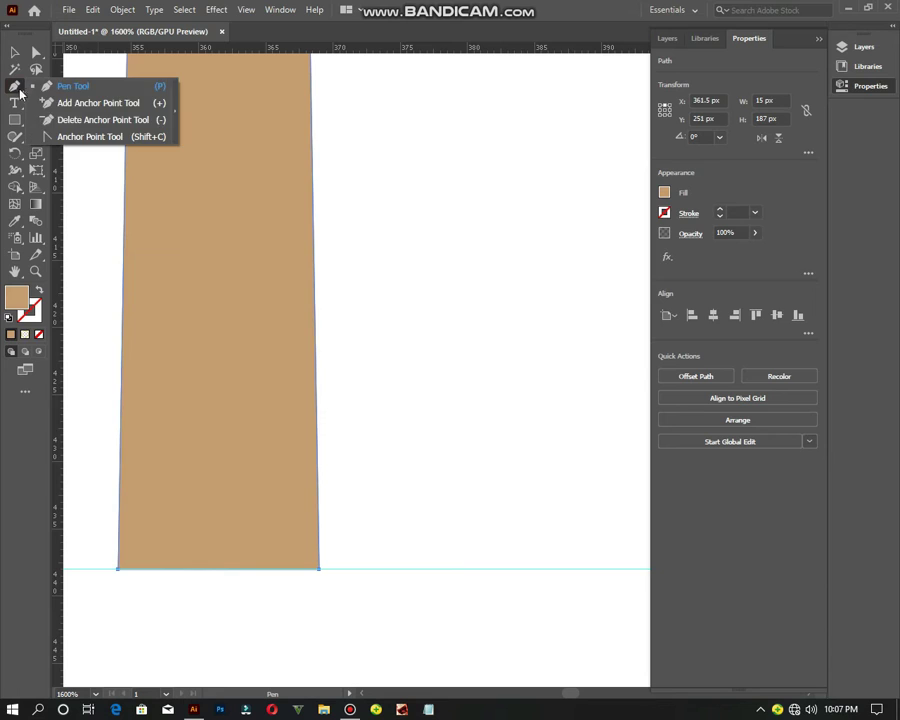
{"action": "left_click", "coordinate": [92, 104]}
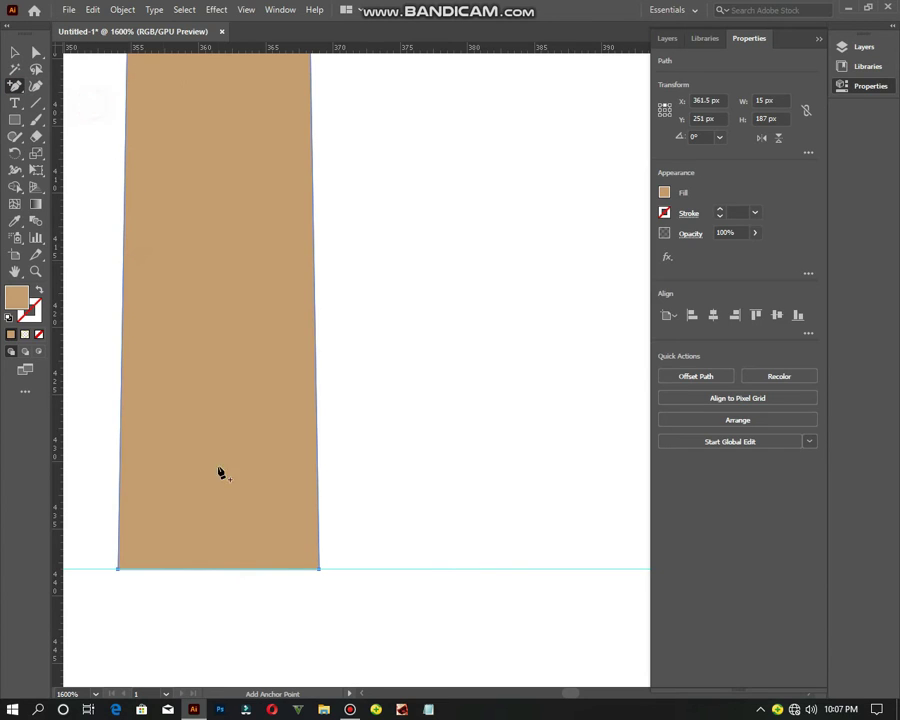
{"action": "left_click", "coordinate": [220, 570]}
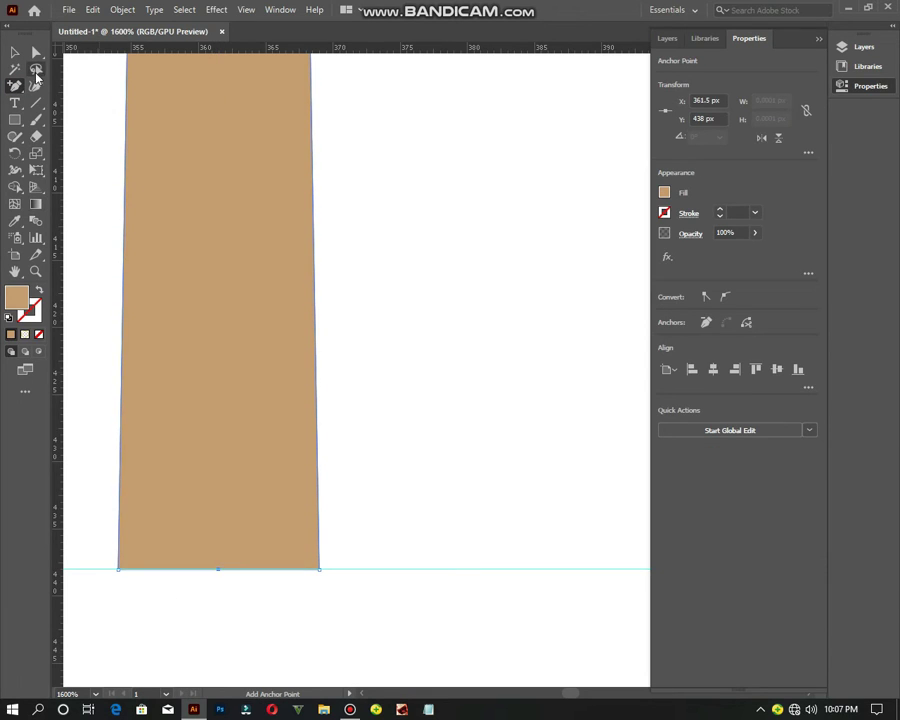
{"action": "left_click", "coordinate": [36, 52]}
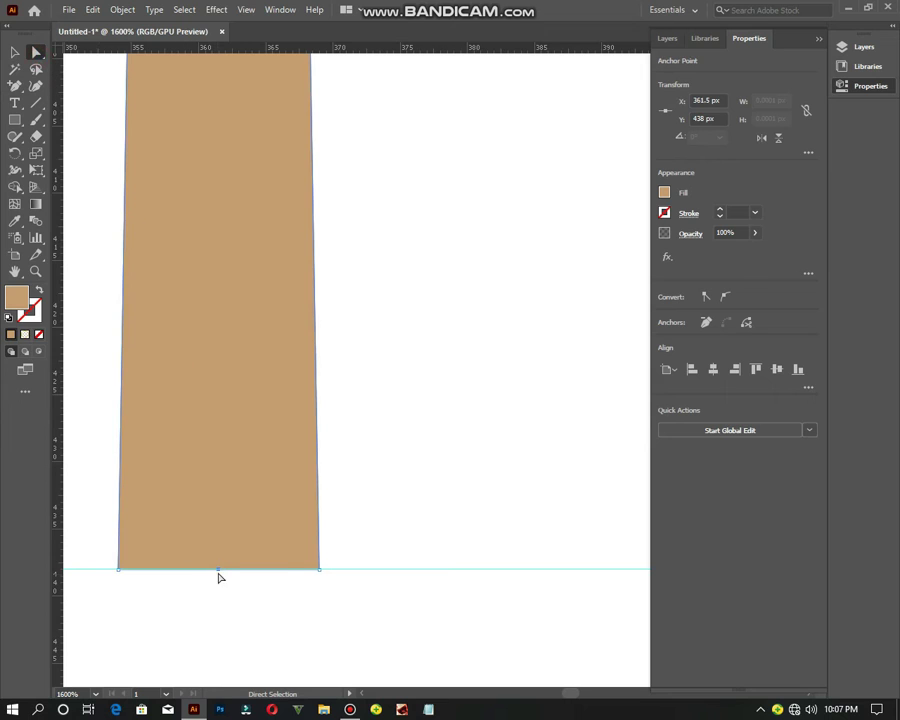
{"action": "left_click_drag", "start_coordinate": [221, 572], "coordinate": [222, 605]}
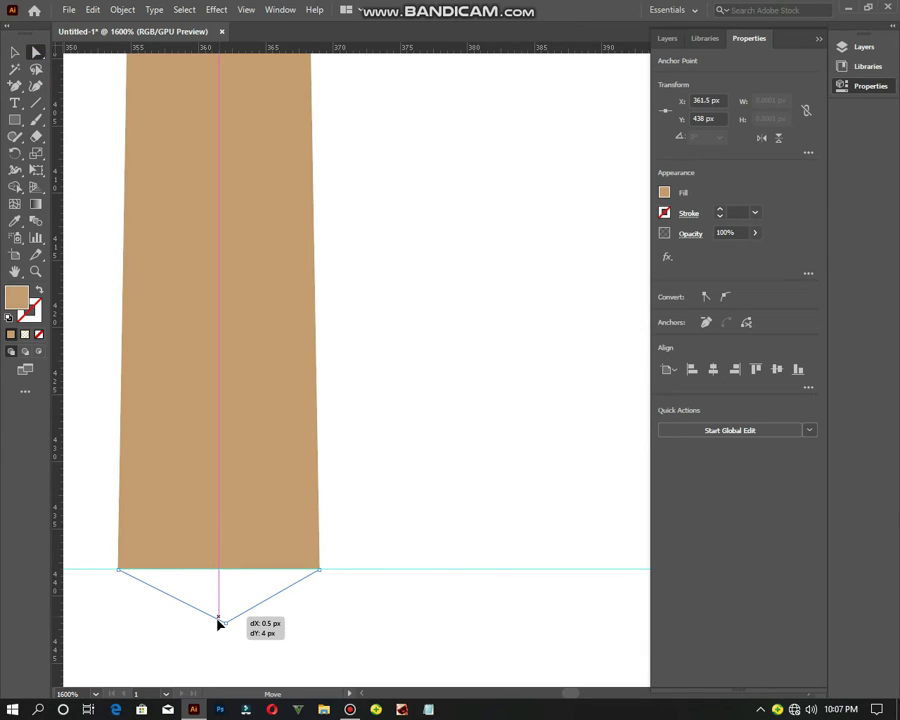
{"action": "left_click_drag", "start_coordinate": [218, 624], "coordinate": [219, 463]}
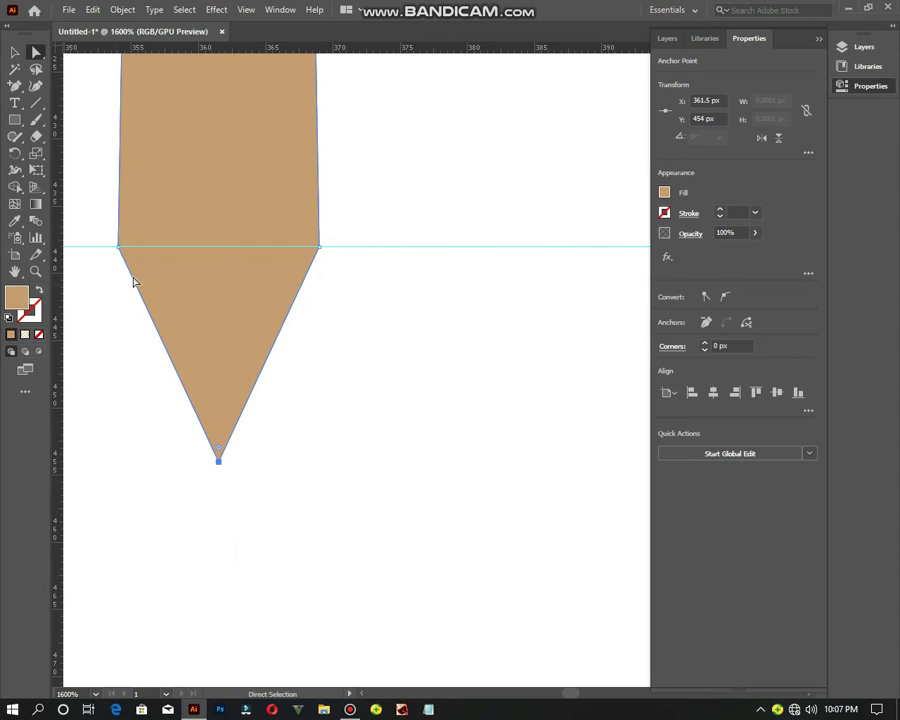
Step: Resize the whole needle shape to 14 px wide and 209 px tall, extending it upward, and deselect it
{"action": "scroll", "coordinate": [140, 283], "scroll_direction": "down", "scroll_amount": 6}
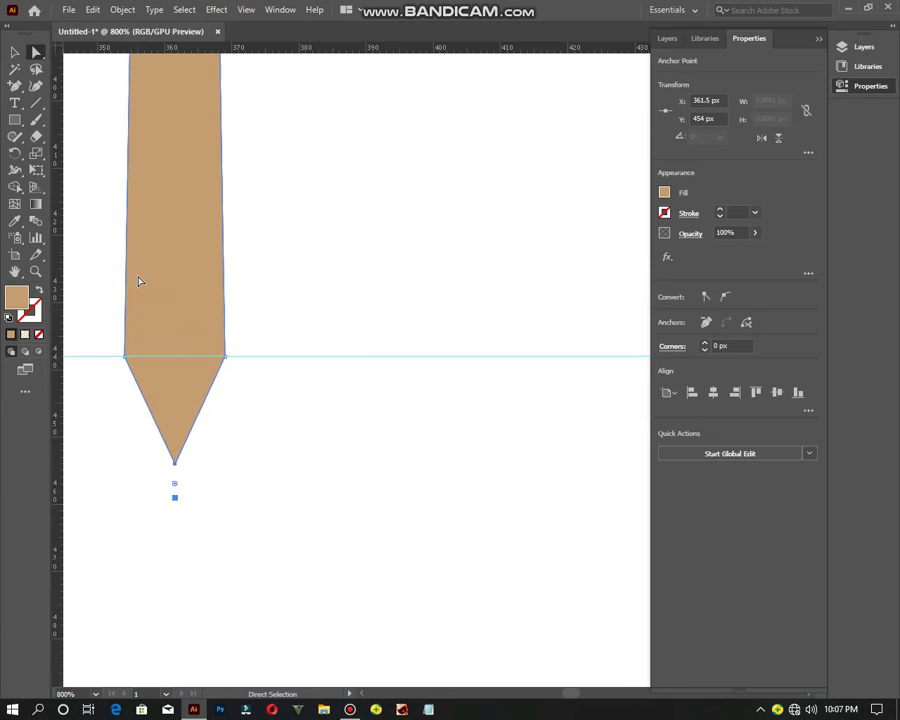
{"action": "scroll", "coordinate": [140, 283], "scroll_direction": "up", "scroll_amount": 1}
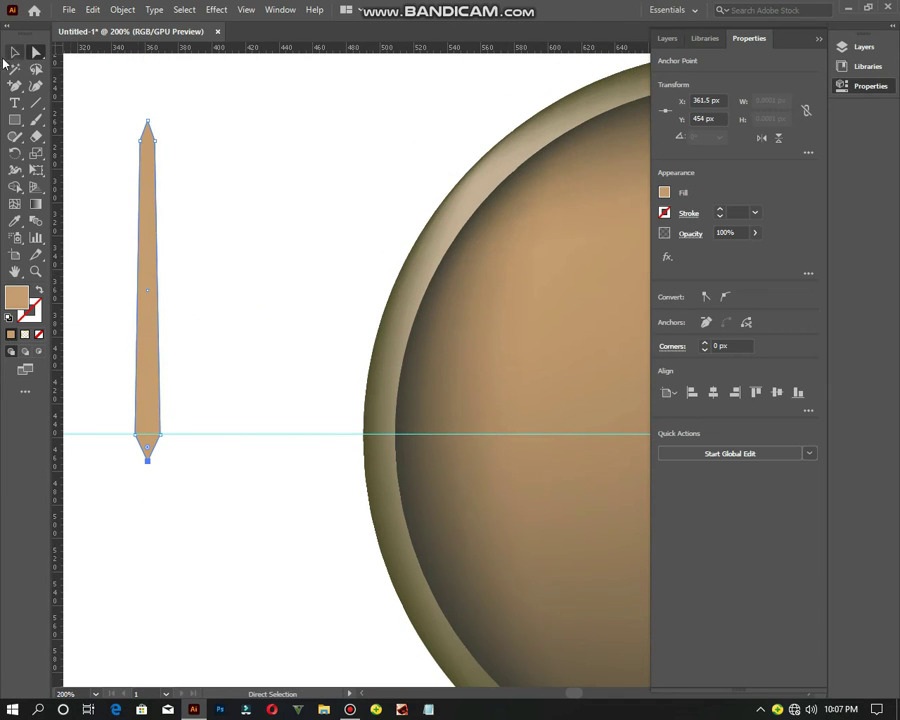
{"action": "left_click", "coordinate": [14, 51]}
{"action": "left_click", "coordinate": [63, 72]}
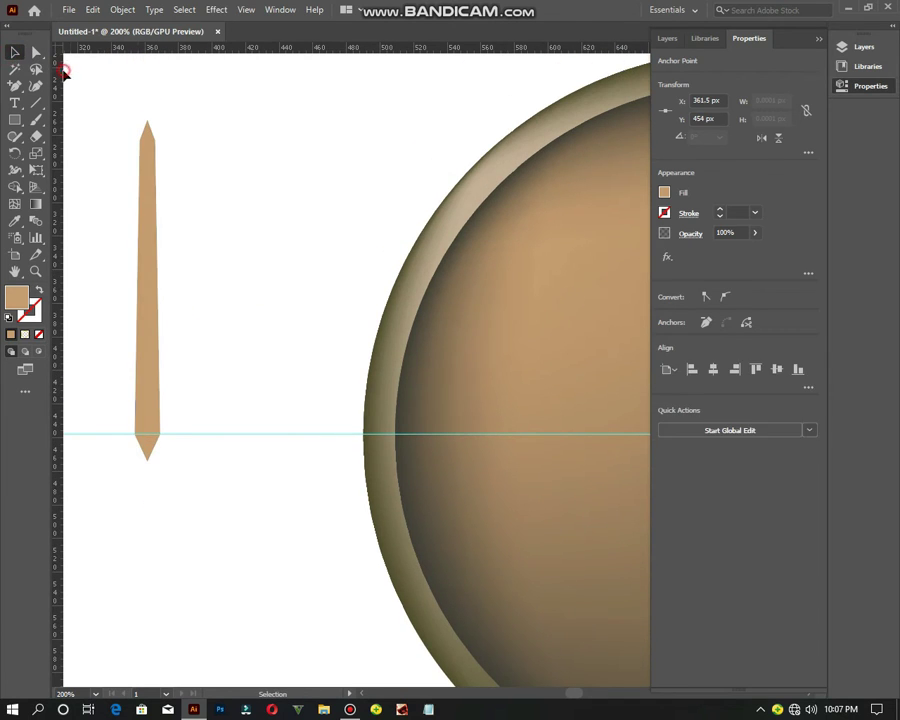
{"action": "left_click", "coordinate": [140, 240]}
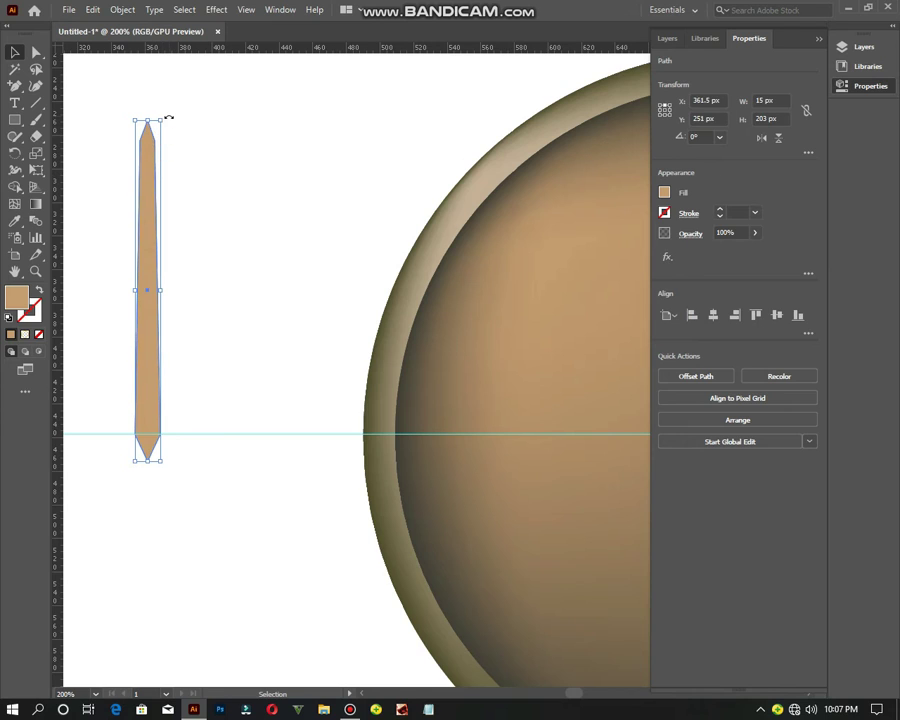
{"action": "left_click_drag", "start_coordinate": [161, 121], "coordinate": [160, 110]}
{"action": "left_click_drag", "start_coordinate": [159, 285], "coordinate": [157, 286]}
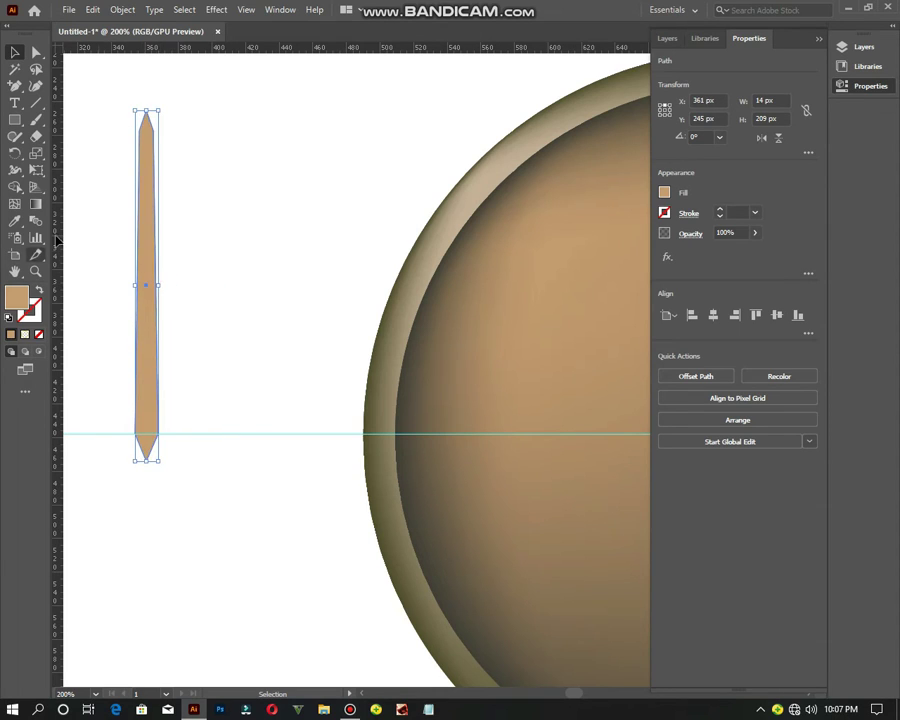
{"action": "left_click", "coordinate": [87, 150]}
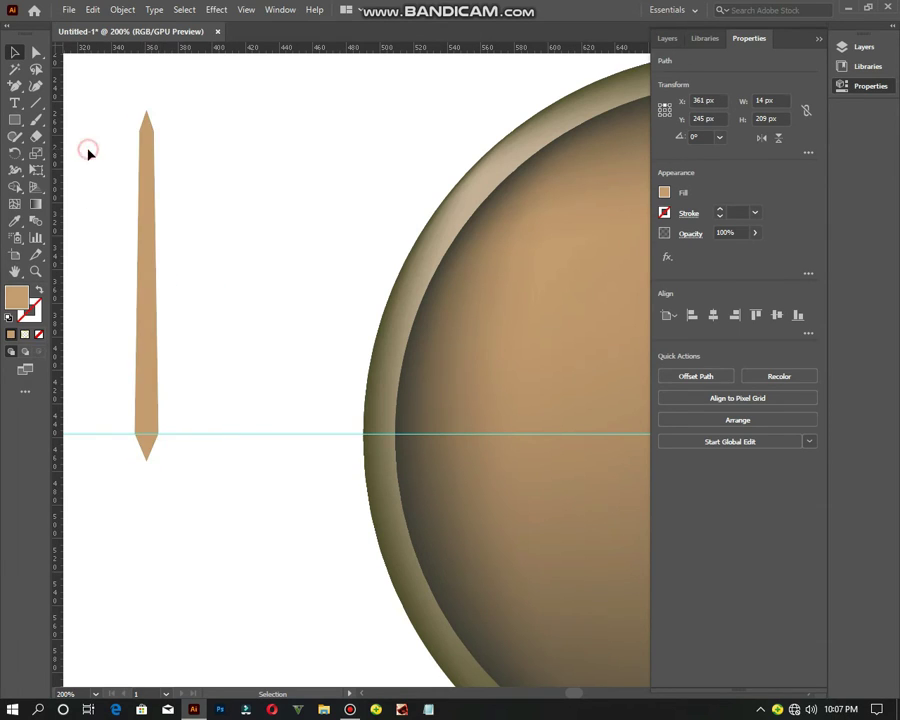
Step: Draw a rectangle about 25 by 35 px over the needle's lower end, leaving only its bottom tip exposed
{"action": "left_click", "coordinate": [142, 296]}
{"action": "left_click", "coordinate": [16, 120]}
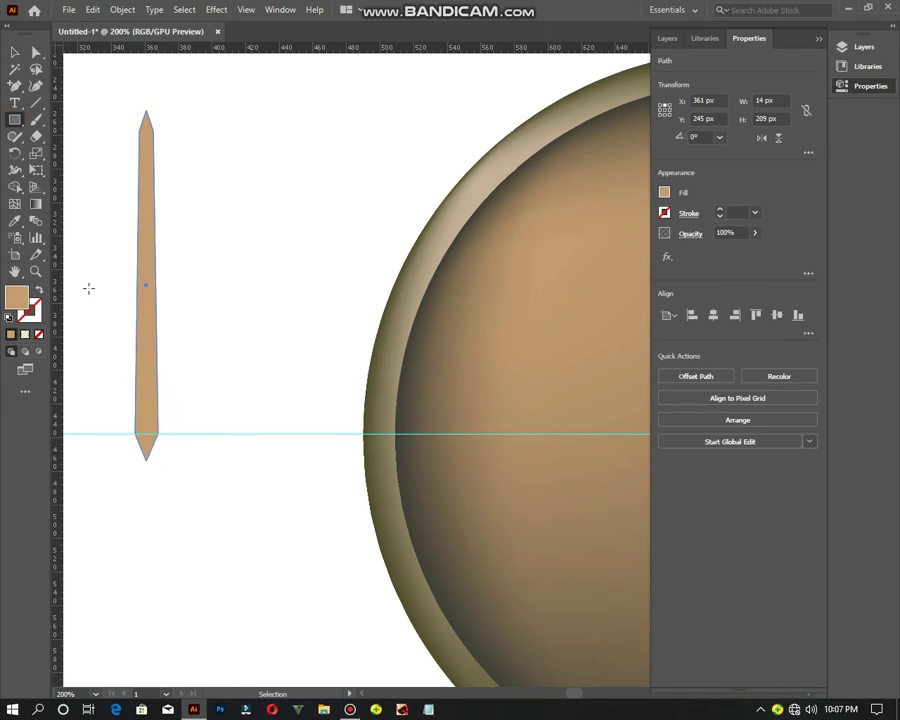
{"action": "scroll", "coordinate": [87, 339], "scroll_direction": "up", "scroll_amount": 1}
{"action": "scroll", "coordinate": [217, 467], "scroll_direction": "up", "scroll_amount": 1}
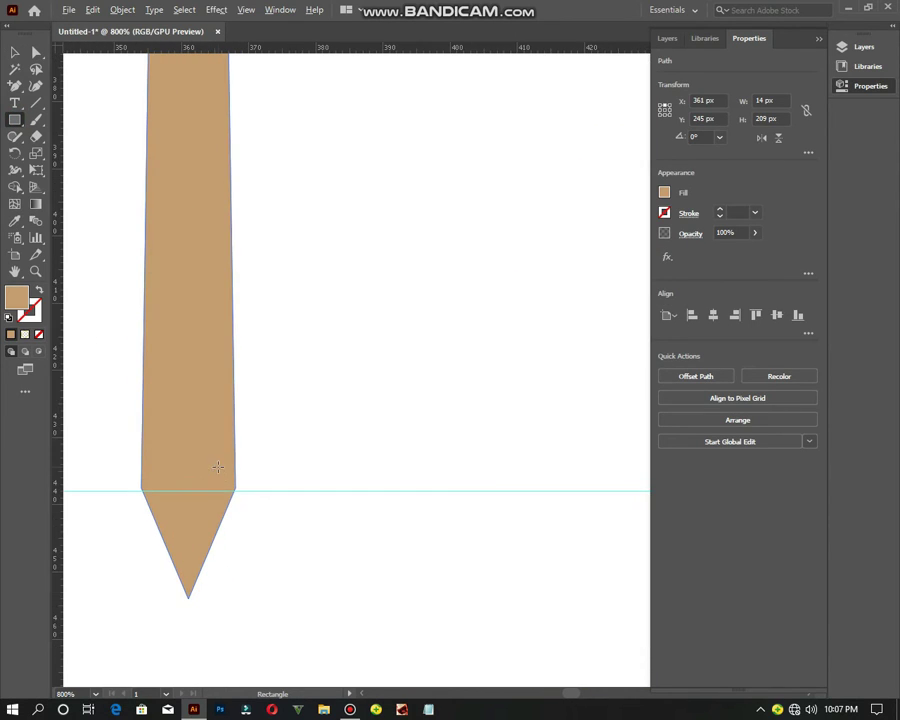
{"action": "left_click_drag", "start_coordinate": [101, 384], "coordinate": [268, 565]}
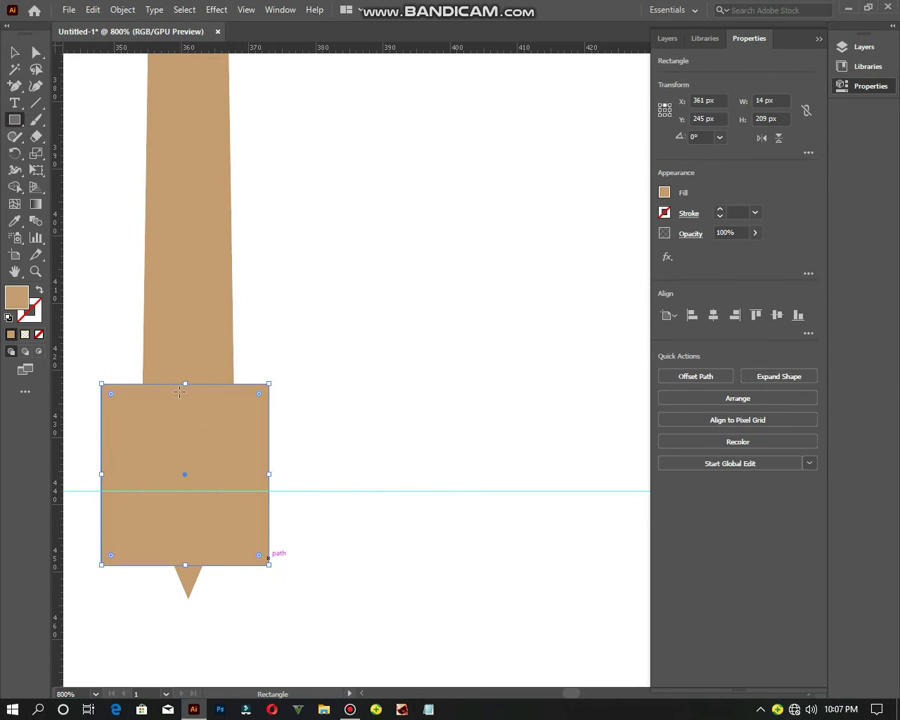
{"action": "left_click_drag", "start_coordinate": [184, 384], "coordinate": [185, 337]}
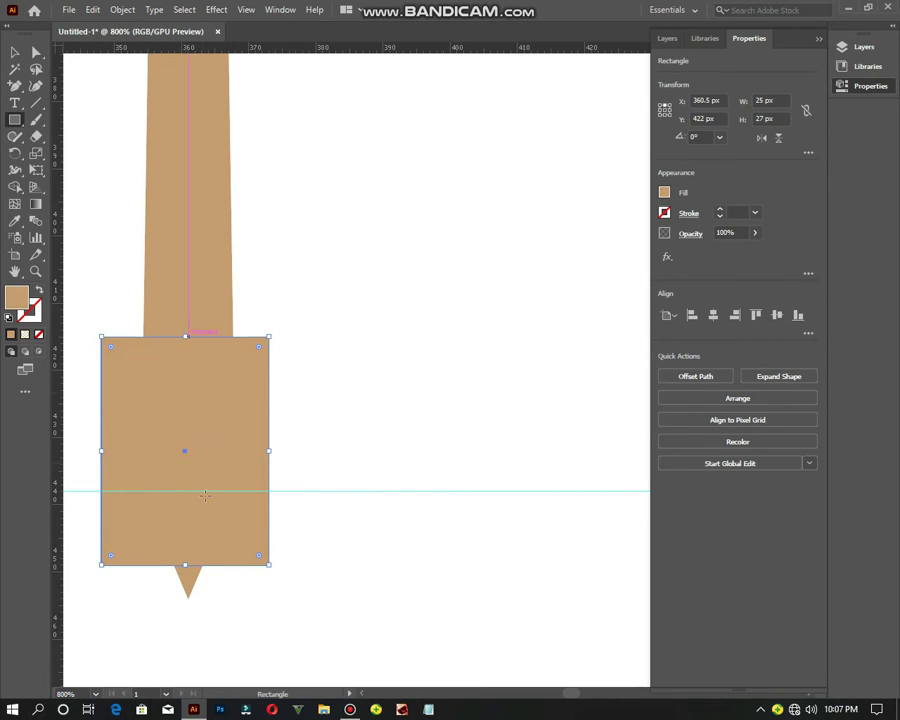
{"action": "mouse_move", "coordinate": [185, 567]}
{"action": "left_mouse_down"}
{"action": "mouse_move", "coordinate": [205, 560]}
{"action": "mouse_move", "coordinate": [195, 560]}
{"action": "left_mouse_up"}
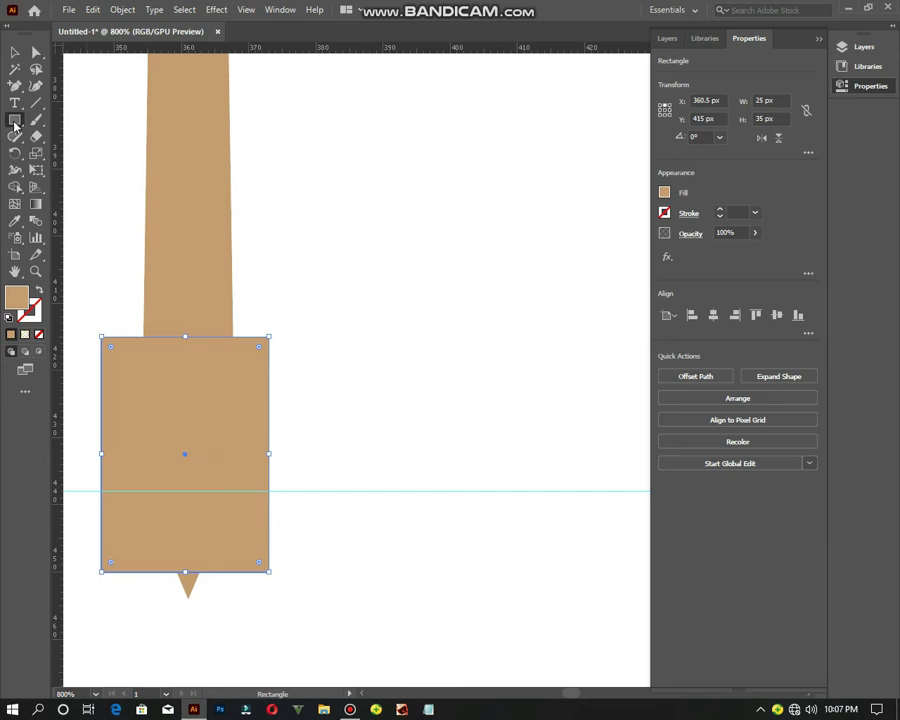
Step: Fill the new rectangle with a very dark, nearly black brown
{"action": "double_click", "coordinate": [17, 298]}
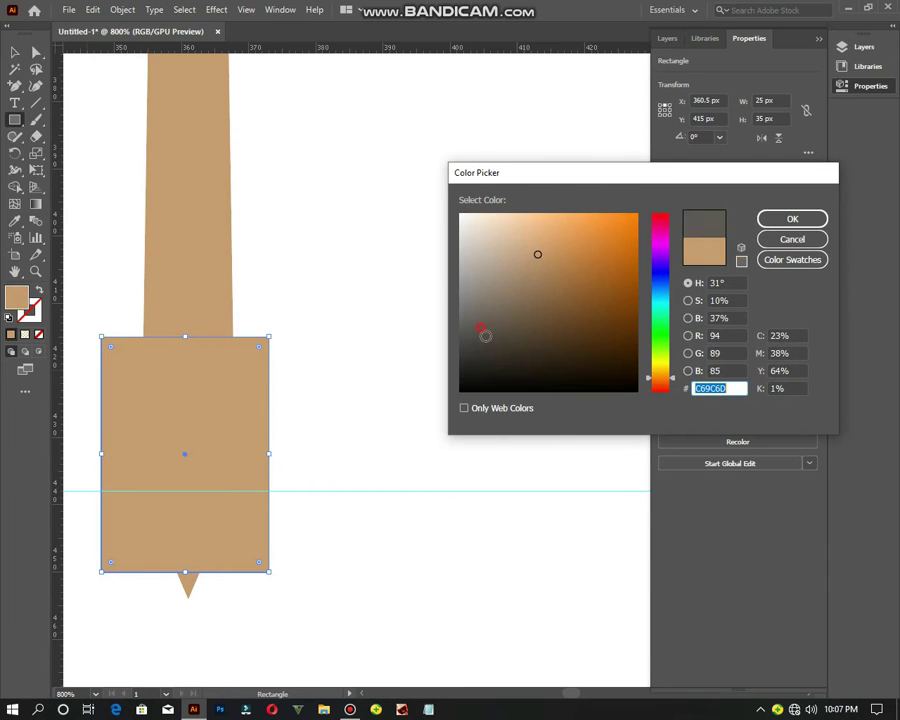
{"action": "left_click", "coordinate": [517, 363]}
{"action": "left_click", "coordinate": [793, 220]}
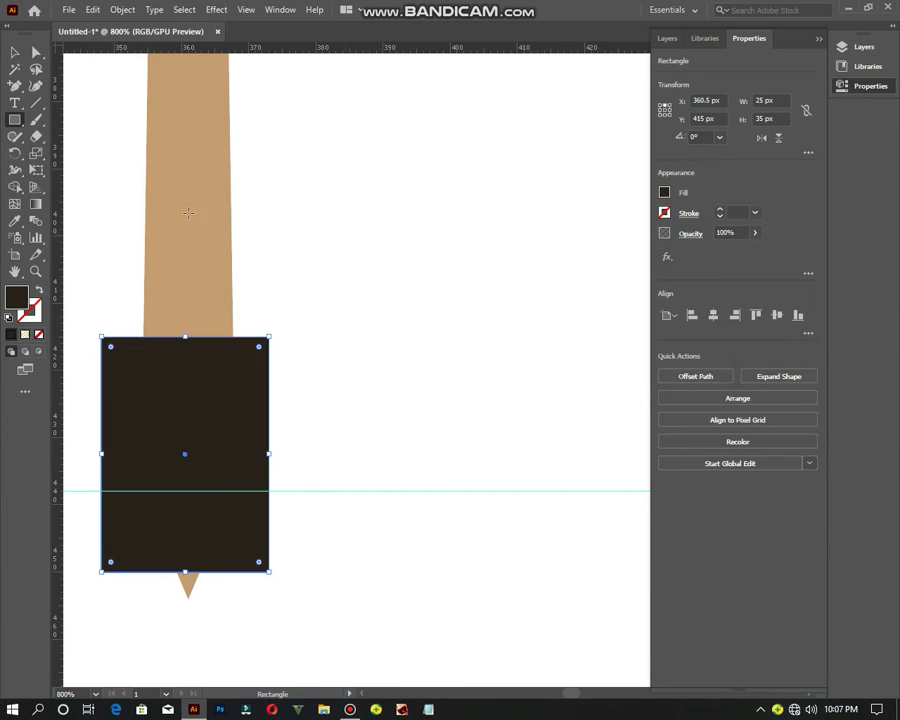
Step: Select both shapes and use Shape Builder to delete the rectangle's side overhangs and the needle's bottom tip, merging the remaining pieces into one body
{"action": "key", "text": "v"}
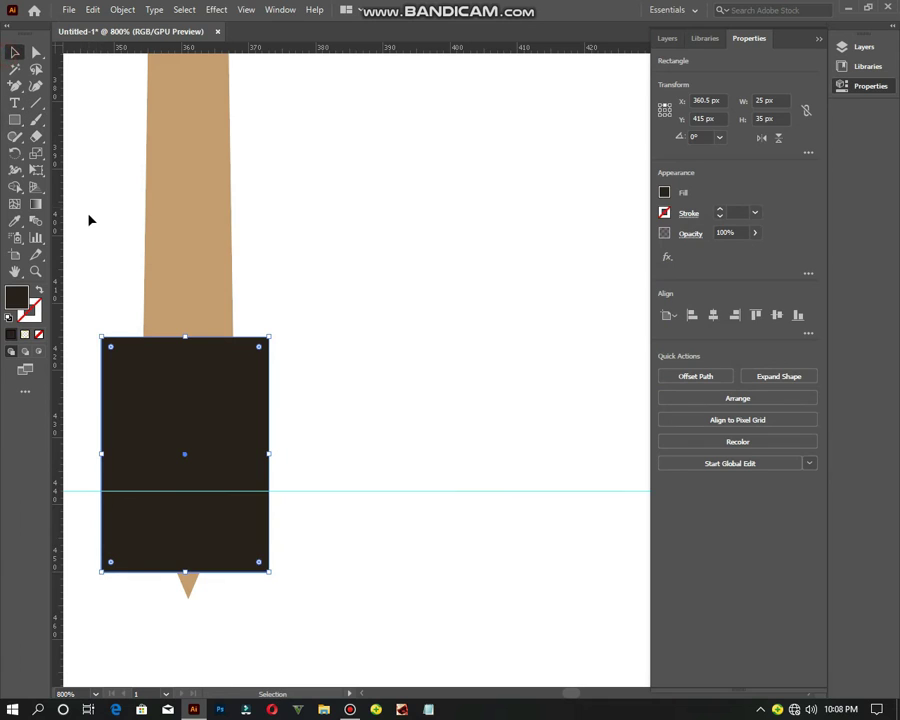
{"action": "mouse_move", "coordinate": [89, 220]}
{"action": "left_mouse_down"}
{"action": "mouse_move", "coordinate": [155, 358]}
{"action": "mouse_move", "coordinate": [211, 392]}
{"action": "left_mouse_up"}
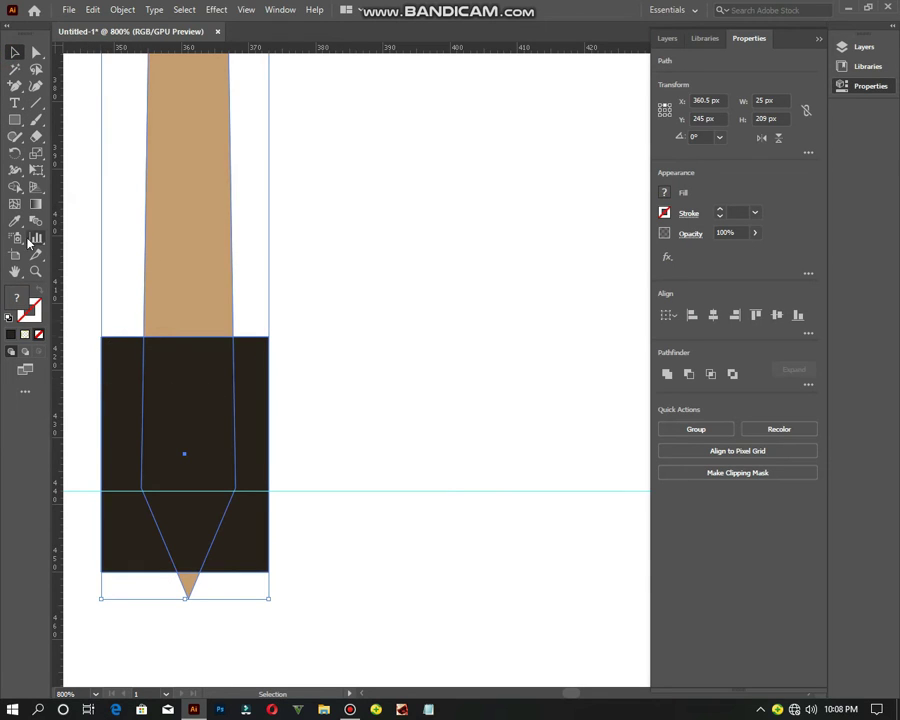
{"action": "left_click", "coordinate": [15, 187]}
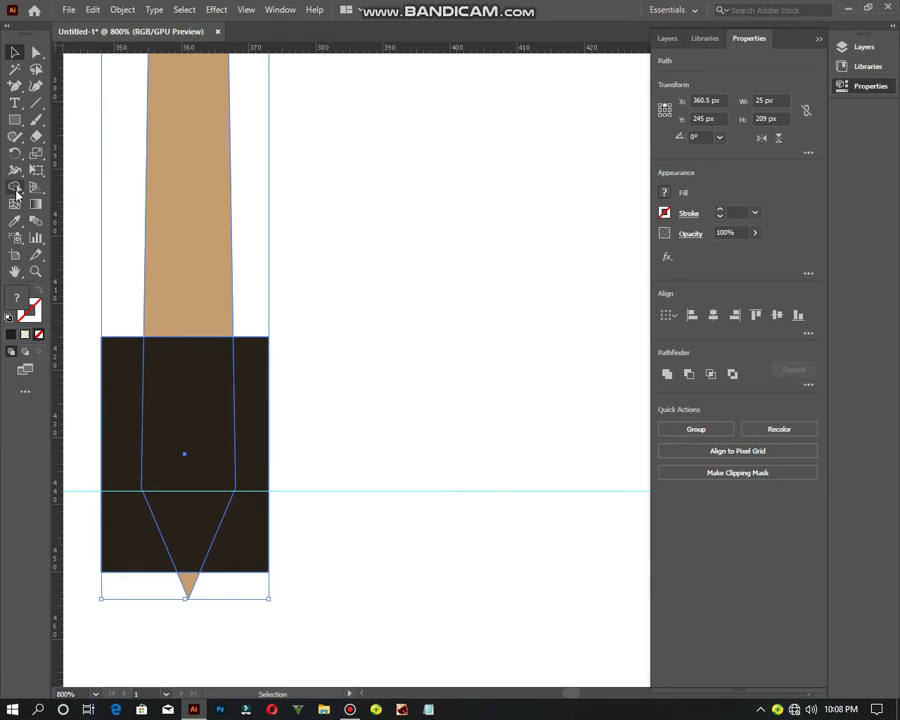
{"action": "left_click", "coordinate": [126, 380], "text": "alt"}
{"action": "left_click", "coordinate": [248, 402], "text": "alt"}
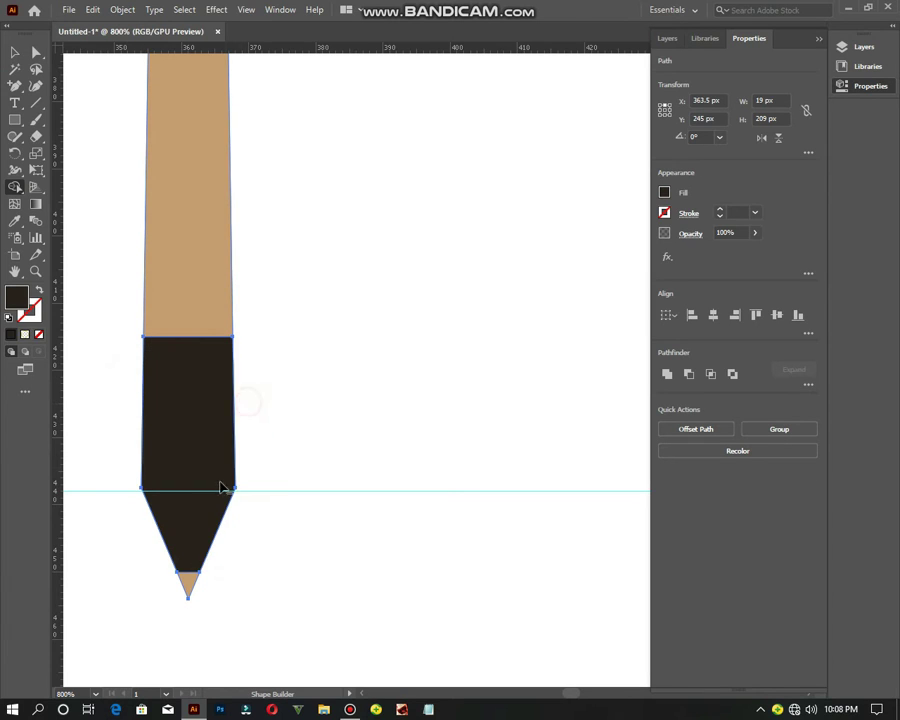
{"action": "left_click", "coordinate": [186, 584], "text": "alt"}
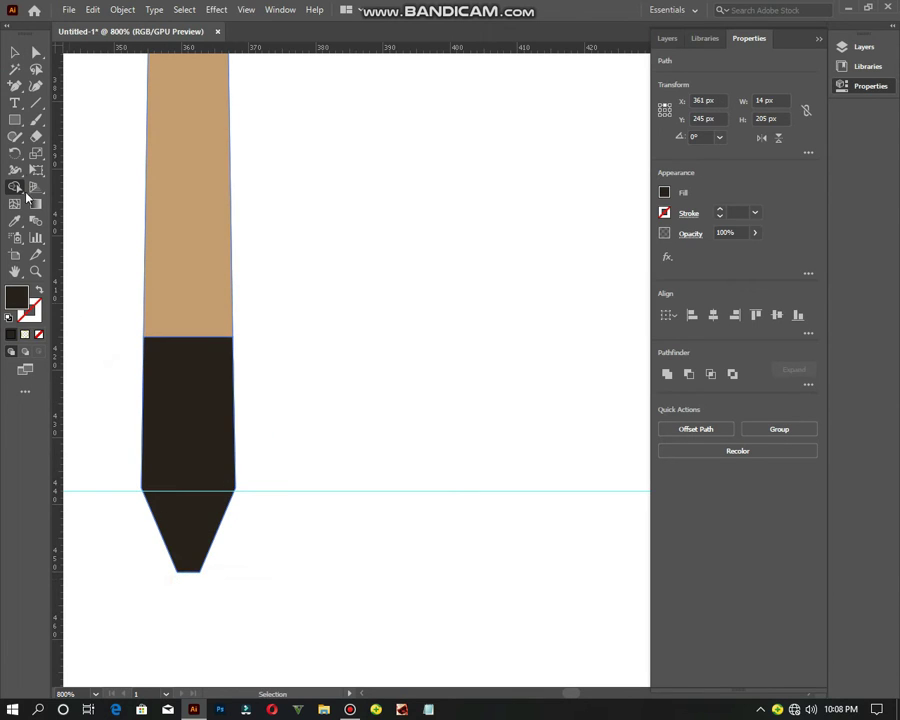
{"action": "left_click_drag", "start_coordinate": [180, 286], "coordinate": [193, 392]}
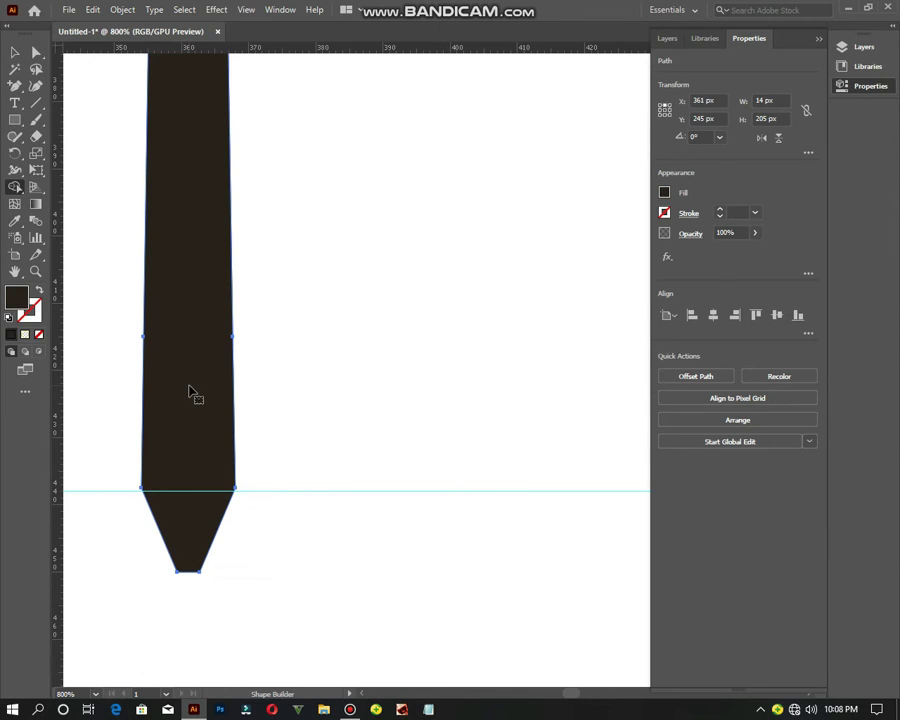
Step: Undo the last Shape Builder merge and draw a rectangle about 8 by 21 px inside the tan body, just above the dark base
{"action": "key", "text": "ctrl+z"}
{"action": "scroll", "coordinate": [80, 278], "scroll_direction": "up", "scroll_amount": 1}
{"action": "left_click", "coordinate": [20, 52]}
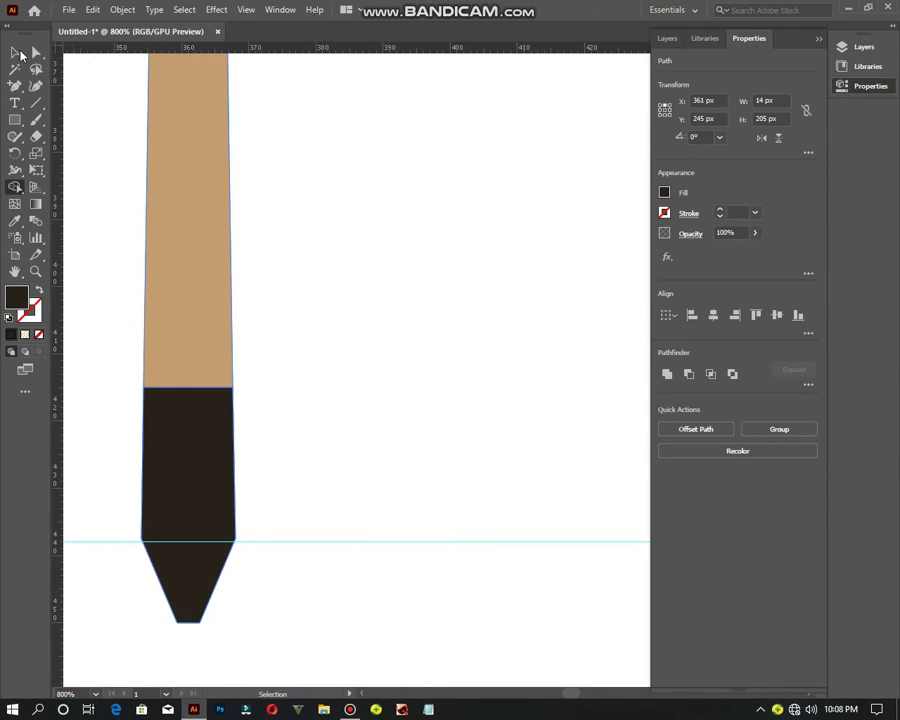
{"action": "left_click", "coordinate": [20, 52]}
{"action": "key", "text": "ctrl+a"}
{"action": "key", "text": "m"}
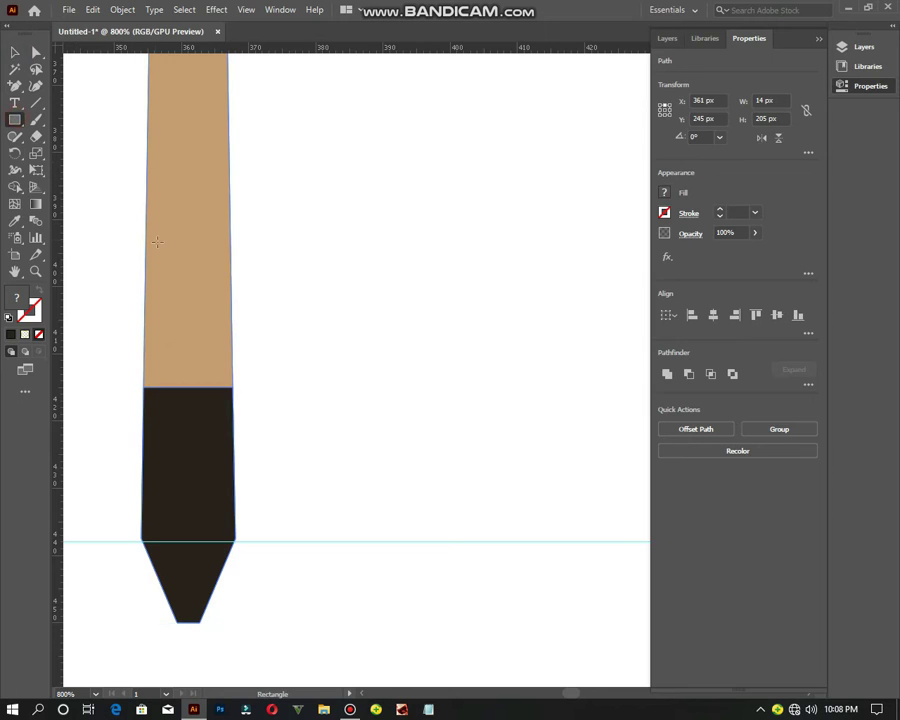
{"action": "left_click_drag", "start_coordinate": [164, 213], "coordinate": [214, 353]}
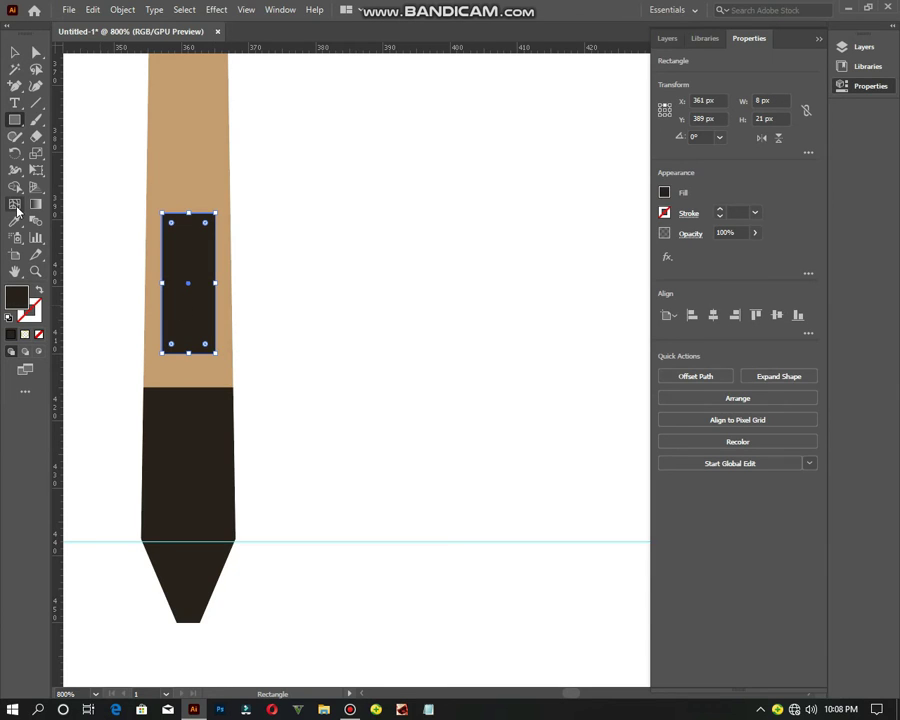
Step: Select all the needle's shapes and use Shape Builder to delete the small rectangle's area, cutting a window through the tan body
{"action": "left_click", "coordinate": [15, 52]}
{"action": "left_click_drag", "start_coordinate": [80, 114], "coordinate": [150, 240]}
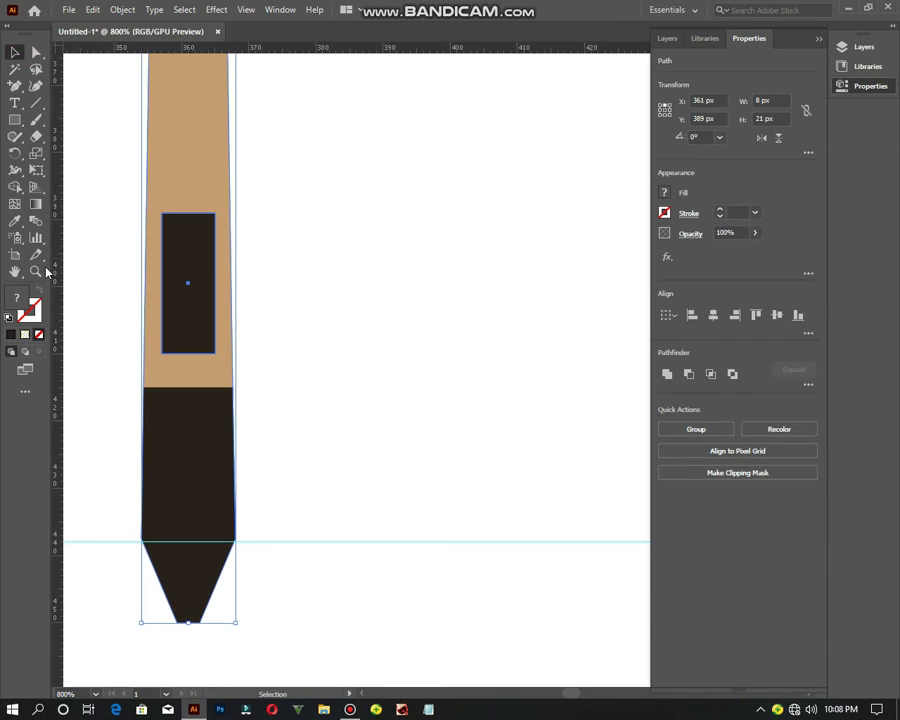
{"action": "left_click", "coordinate": [15, 203]}
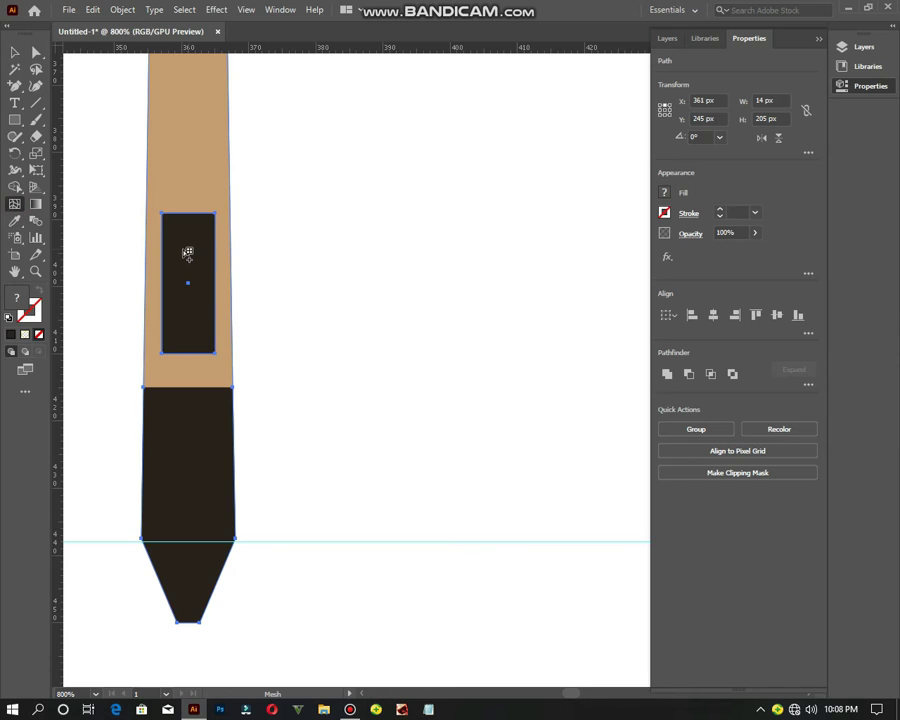
{"action": "key", "text": "super"}
{"action": "left_click", "coordinate": [380, 208]}
{"action": "left_click", "coordinate": [15, 186]}
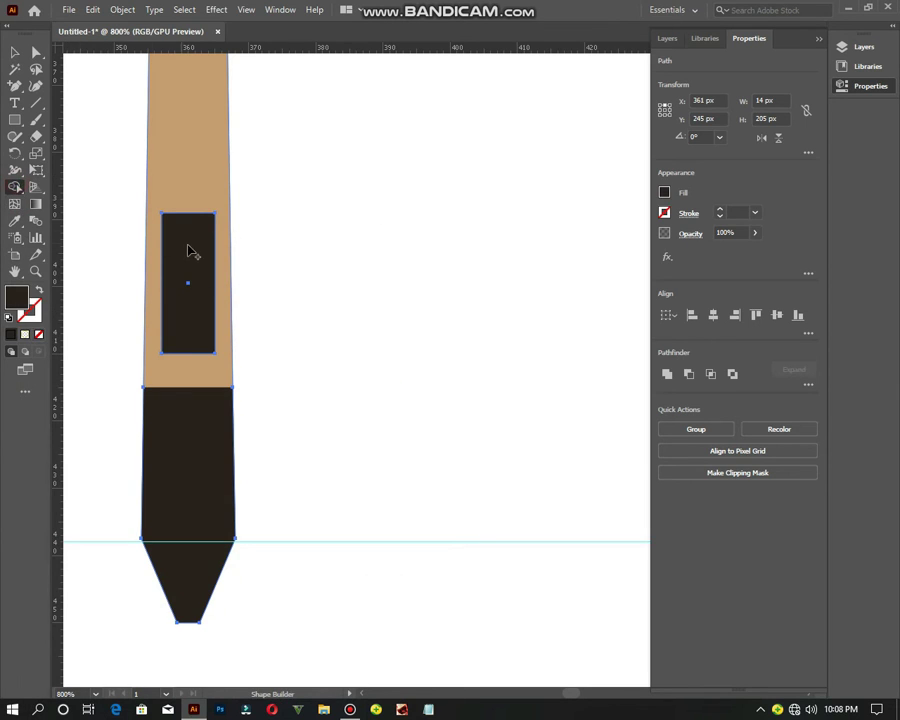
{"action": "left_click", "coordinate": [192, 251]}
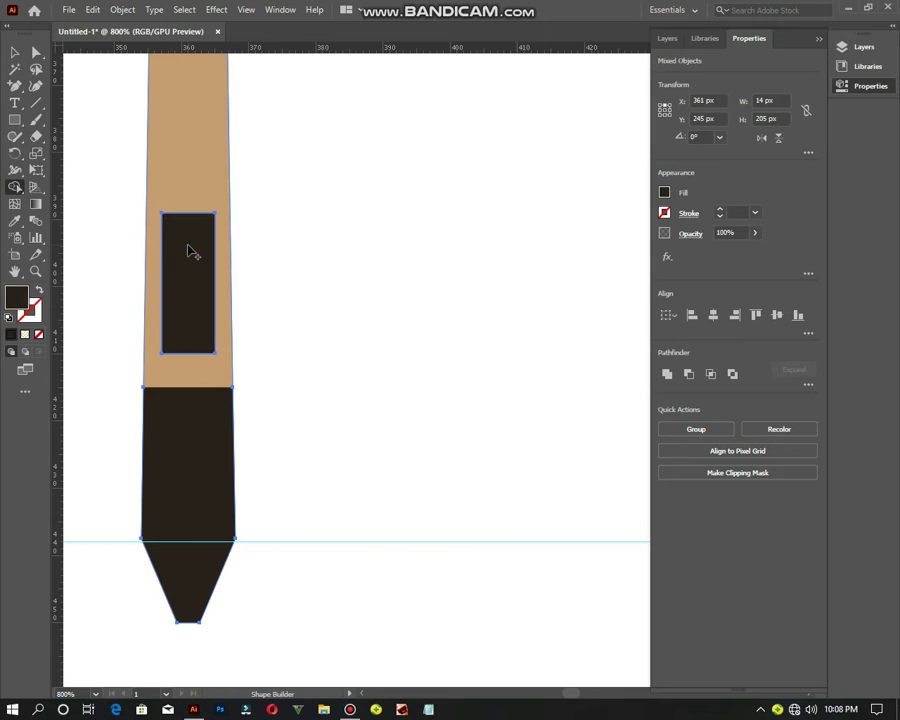
{"action": "key", "text": "super"}
{"action": "left_click", "coordinate": [298, 218]}
{"action": "left_click", "coordinate": [184, 254], "text": "alt"}
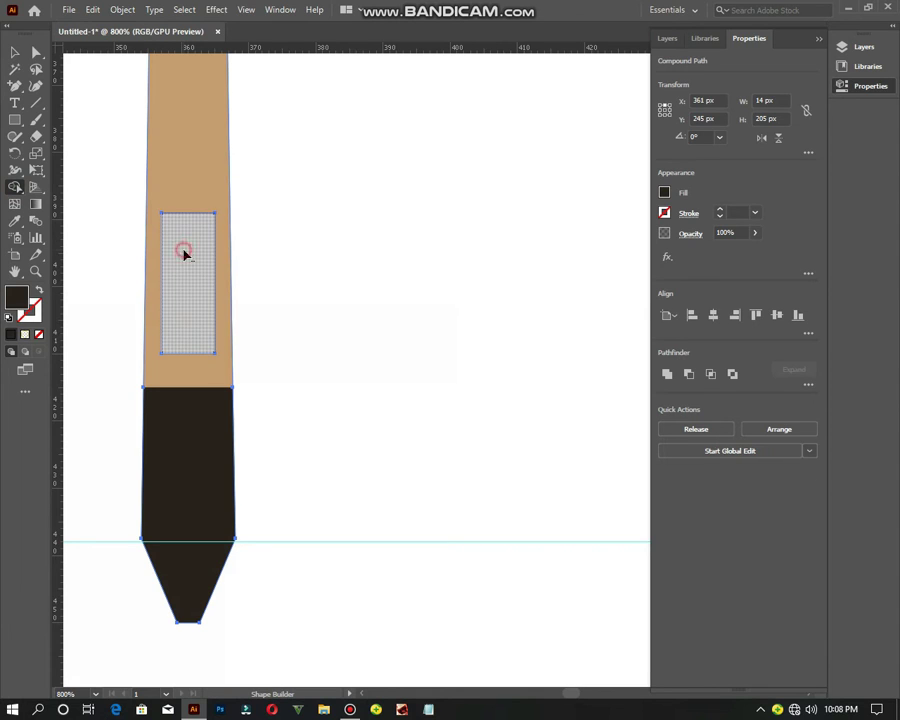
{"action": "left_click", "coordinate": [14, 53]}
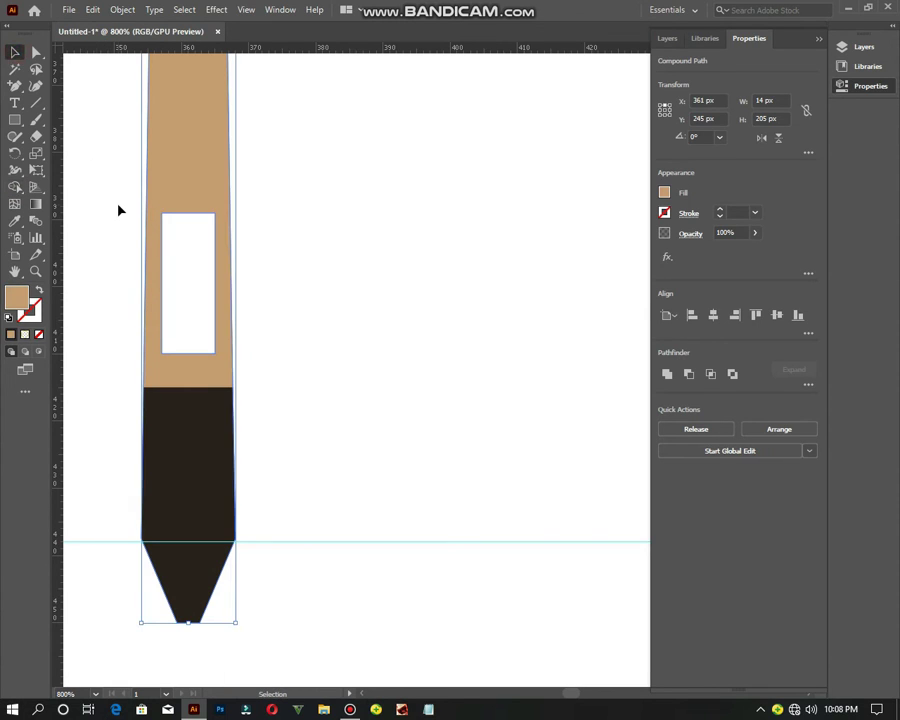
Step: Duplicate the whole needle, including its dark base, and place the copy beside the original at the same height
{"action": "scroll", "coordinate": [118, 210], "scroll_direction": "down", "scroll_amount": 5}
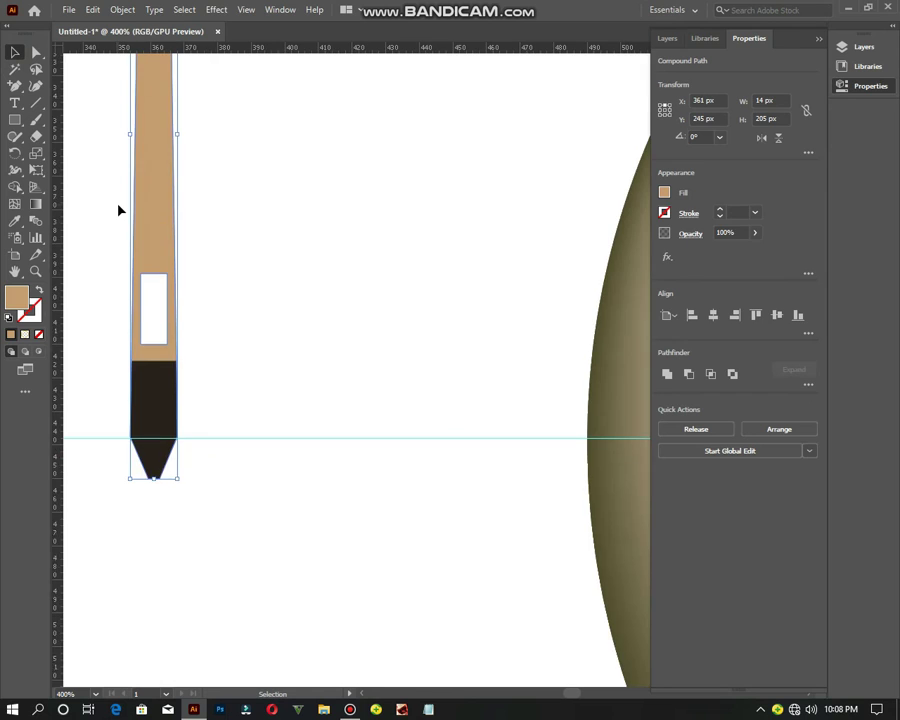
{"action": "scroll", "coordinate": [118, 210], "scroll_direction": "up", "scroll_amount": 2}
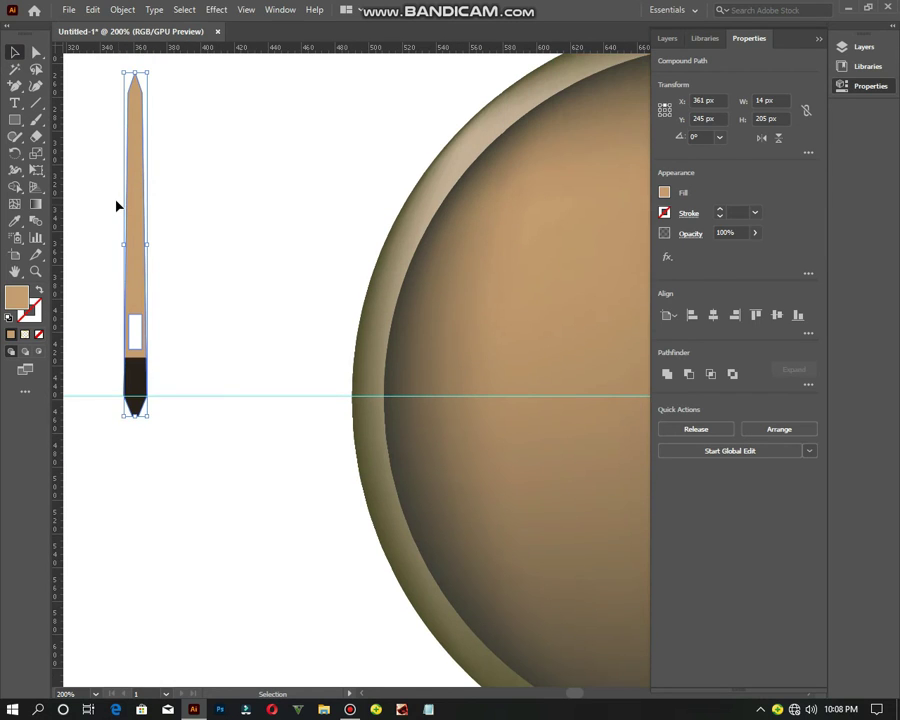
{"action": "left_click", "coordinate": [105, 142]}
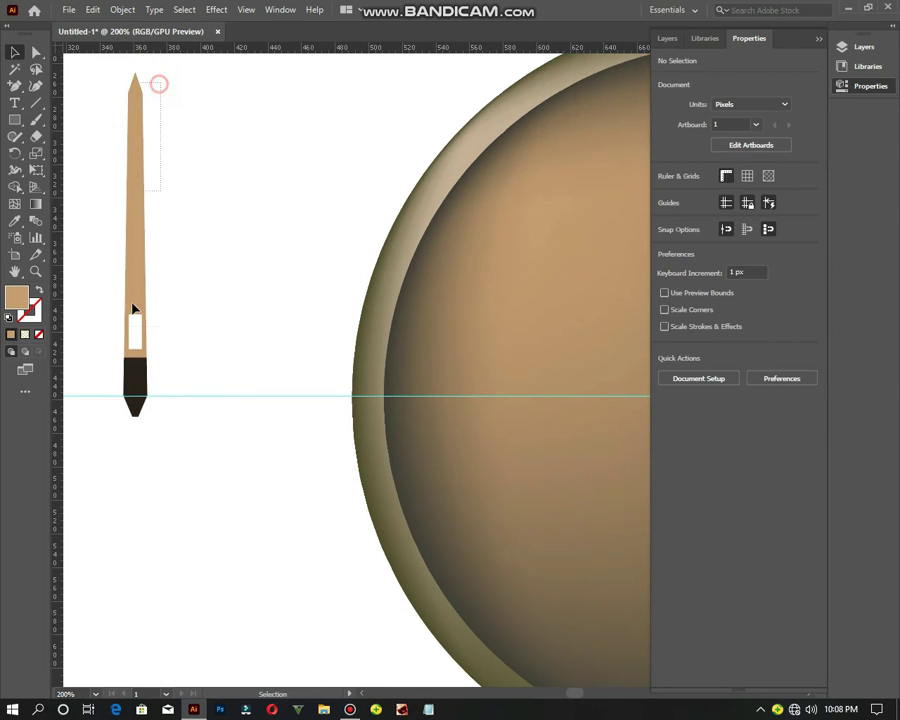
{"action": "left_click_drag", "start_coordinate": [94, 265], "coordinate": [130, 374]}
{"action": "left_click_drag", "start_coordinate": [141, 266], "coordinate": [183, 262]}
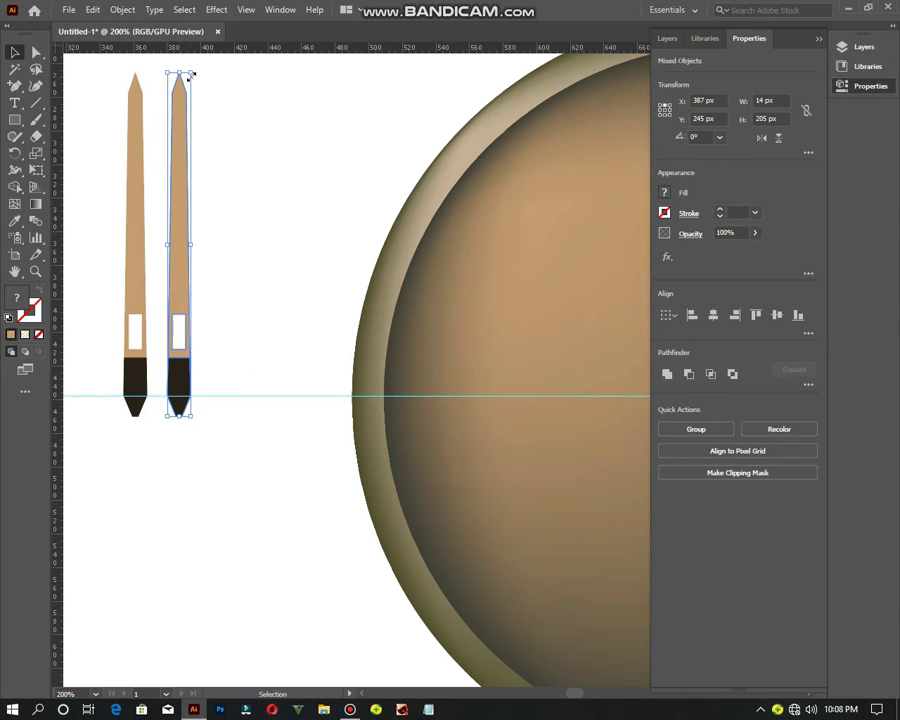
Step: Lower the three anchor points at the copy's pointed tip to shorten it to 172 px, leaving the window and base in place
{"action": "mouse_move", "coordinate": [190, 74]}
{"action": "left_mouse_down"}
{"action": "mouse_move", "coordinate": [193, 122]}
{"action": "mouse_move", "coordinate": [195, 72]}
{"action": "mouse_move", "coordinate": [191, 78]}
{"action": "left_mouse_up"}
{"action": "left_click", "coordinate": [36, 52]}
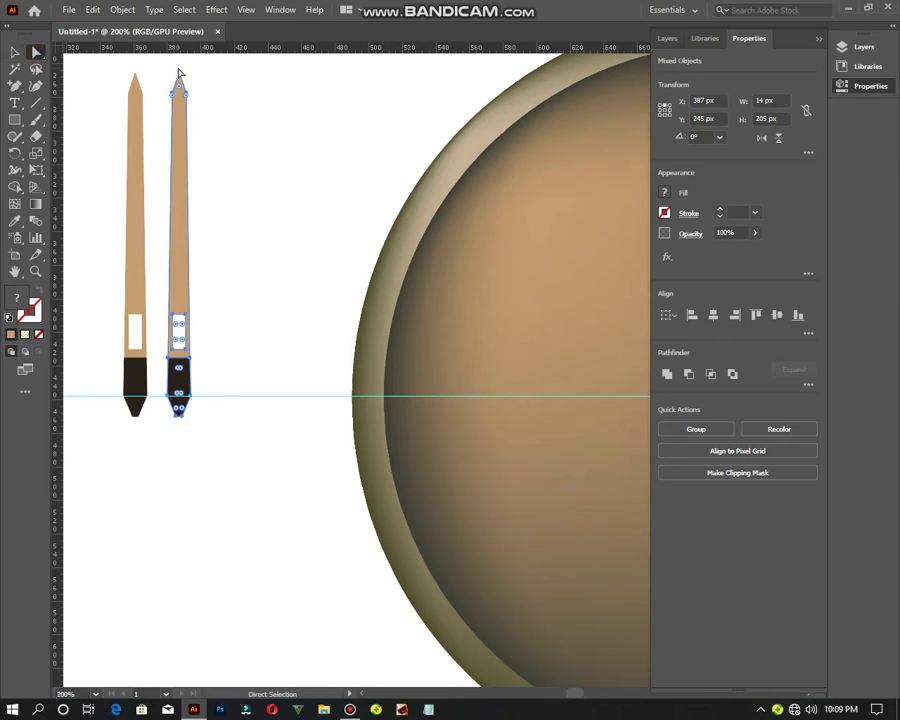
{"action": "left_click", "coordinate": [168, 74]}
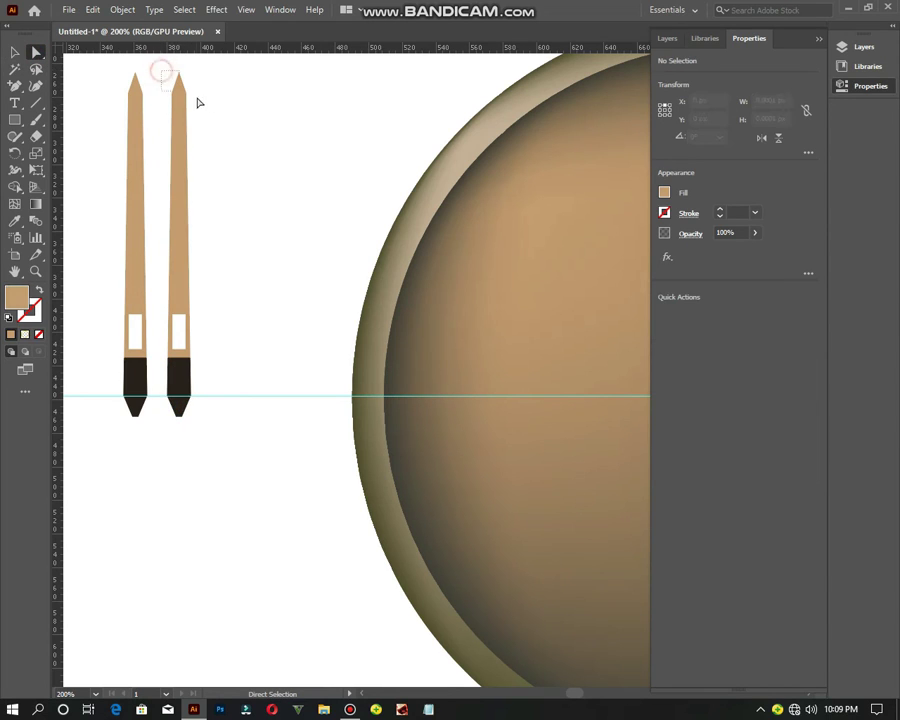
{"action": "left_click", "coordinate": [179, 85]}
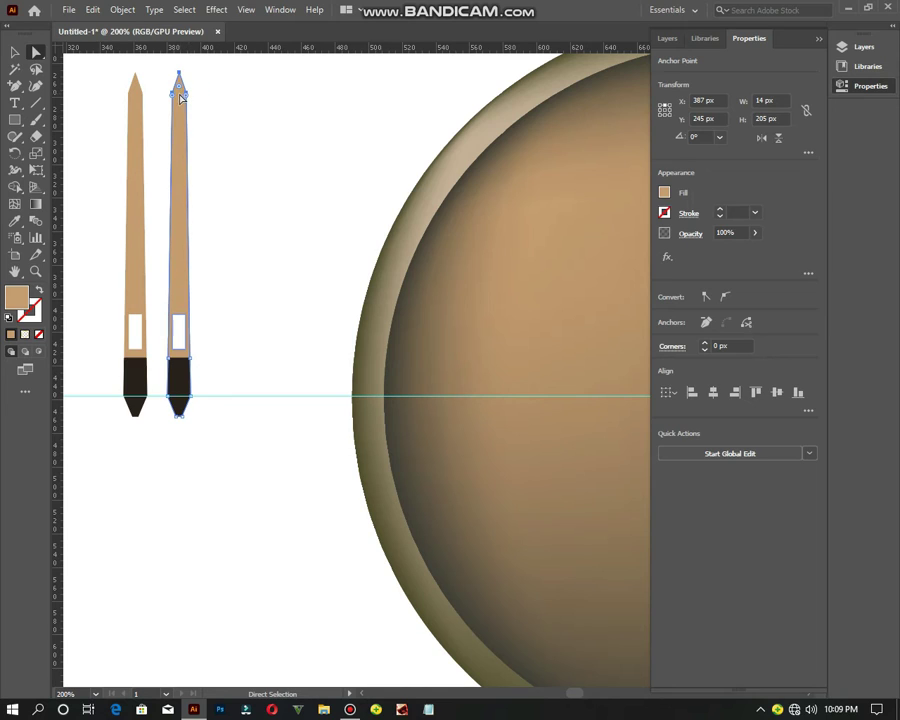
{"action": "left_click", "coordinate": [181, 97]}
{"action": "scroll", "coordinate": [195, 107], "scroll_direction": "up", "scroll_amount": 2}
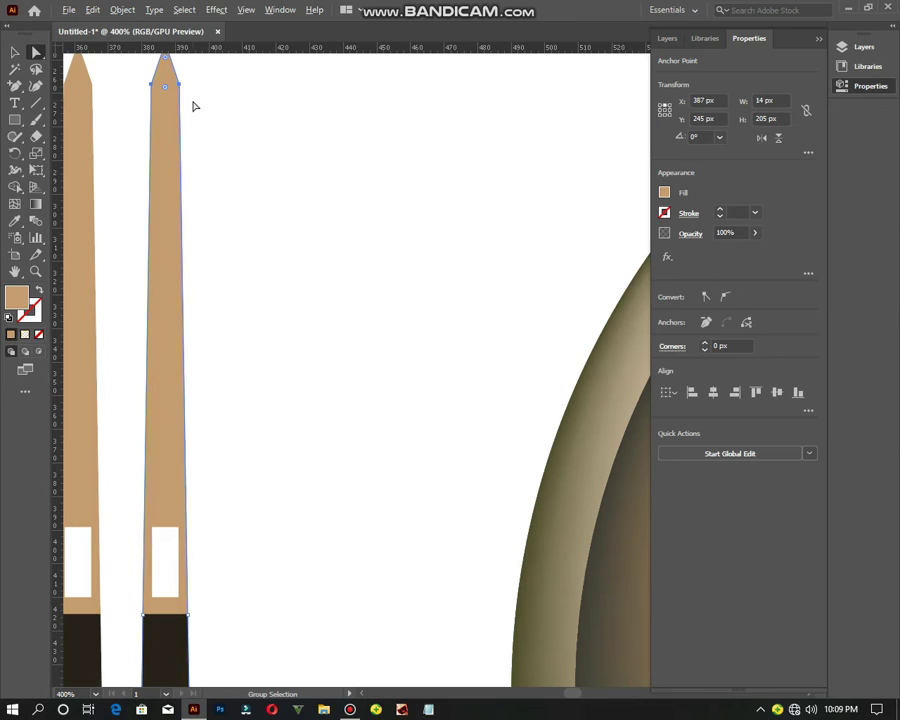
{"action": "left_click_drag", "start_coordinate": [176, 88], "coordinate": [184, 200]}
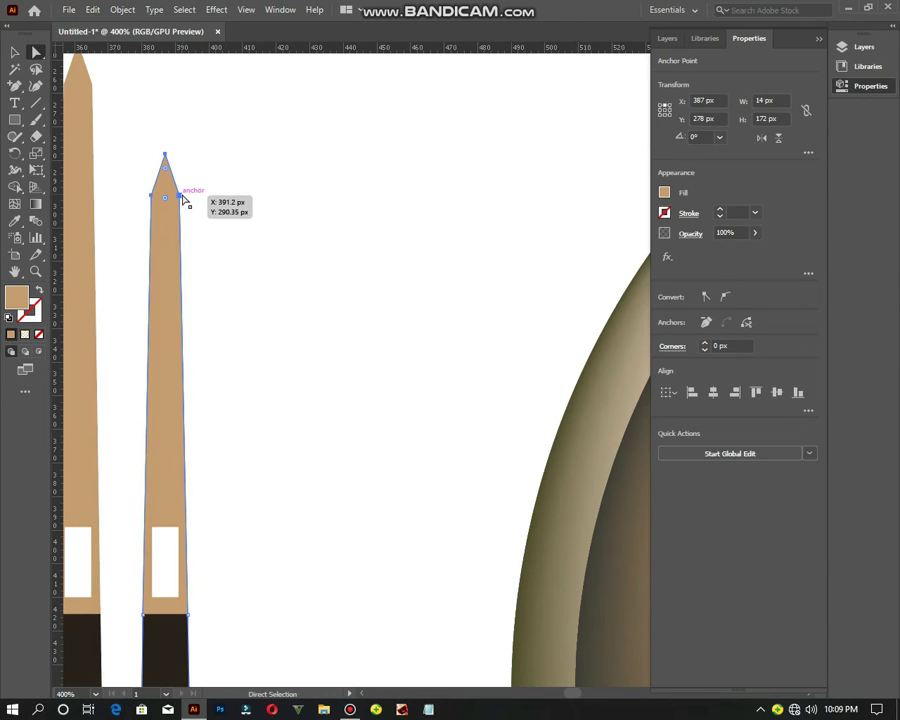
{"action": "scroll", "coordinate": [185, 201], "scroll_direction": "down", "scroll_amount": 2}
Step: Widen the whole shorter needle to 16 px and deselect it
{"action": "left_click", "coordinate": [15, 52]}
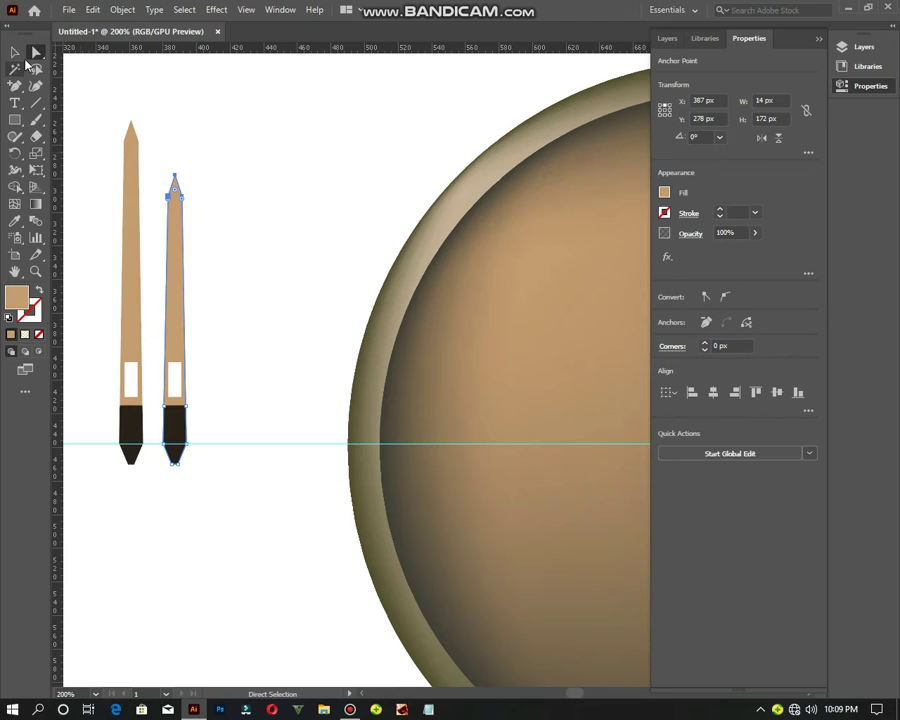
{"action": "mouse_move", "coordinate": [187, 319]}
{"action": "left_mouse_down"}
{"action": "mouse_move", "coordinate": [195, 316]}
{"action": "mouse_move", "coordinate": [173, 354]}
{"action": "mouse_move", "coordinate": [173, 422]}
{"action": "mouse_move", "coordinate": [190, 320]}
{"action": "left_mouse_up"}
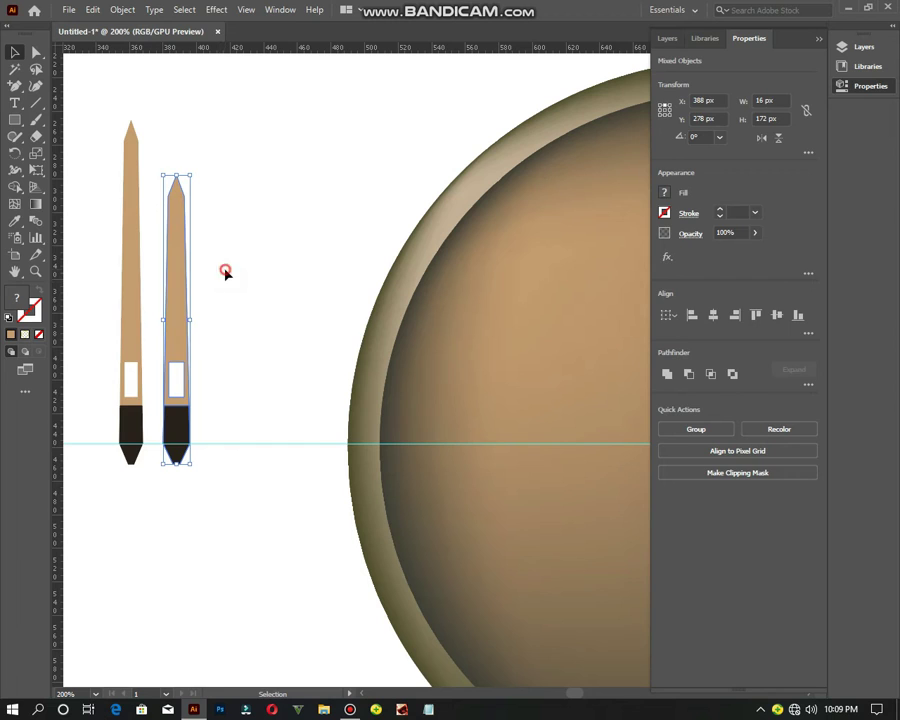
{"action": "left_click", "coordinate": [225, 272]}
{"action": "scroll", "coordinate": [58, 250], "scroll_direction": "down", "scroll_amount": 1}
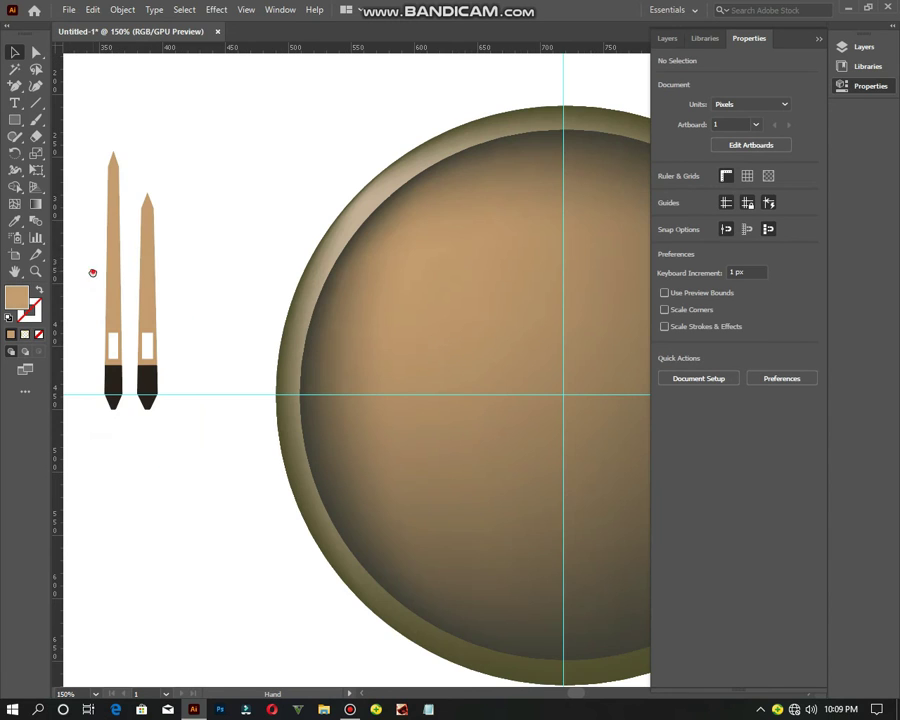
{"action": "left_click_drag", "start_coordinate": [92, 272], "coordinate": [141, 271]}
Step: Try to add a gradient mesh to the taller needle's tan body
{"action": "left_click", "coordinate": [155, 262]}
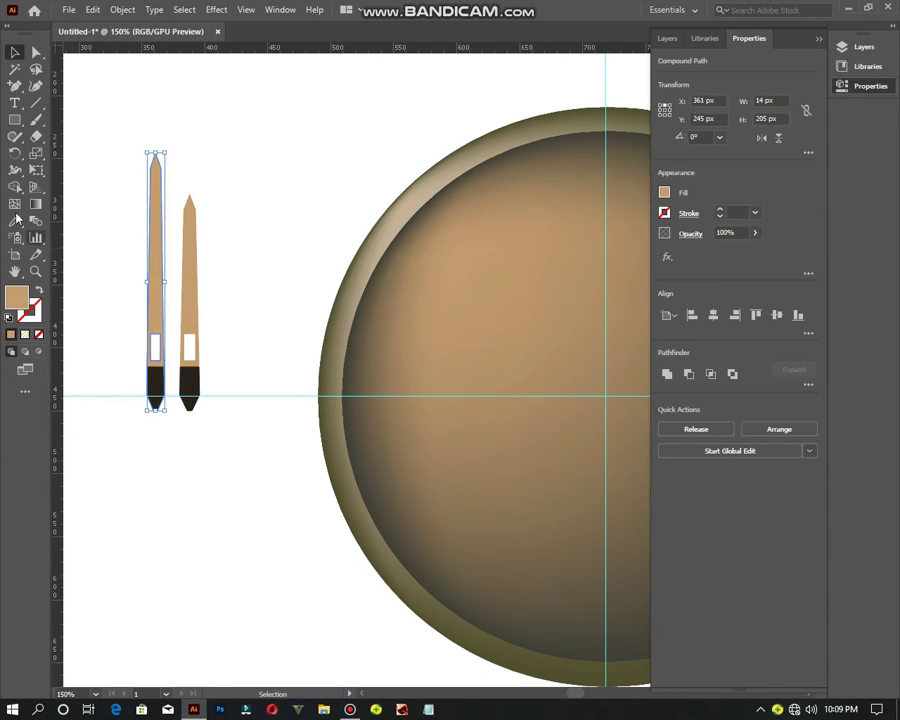
{"action": "left_click", "coordinate": [16, 205]}
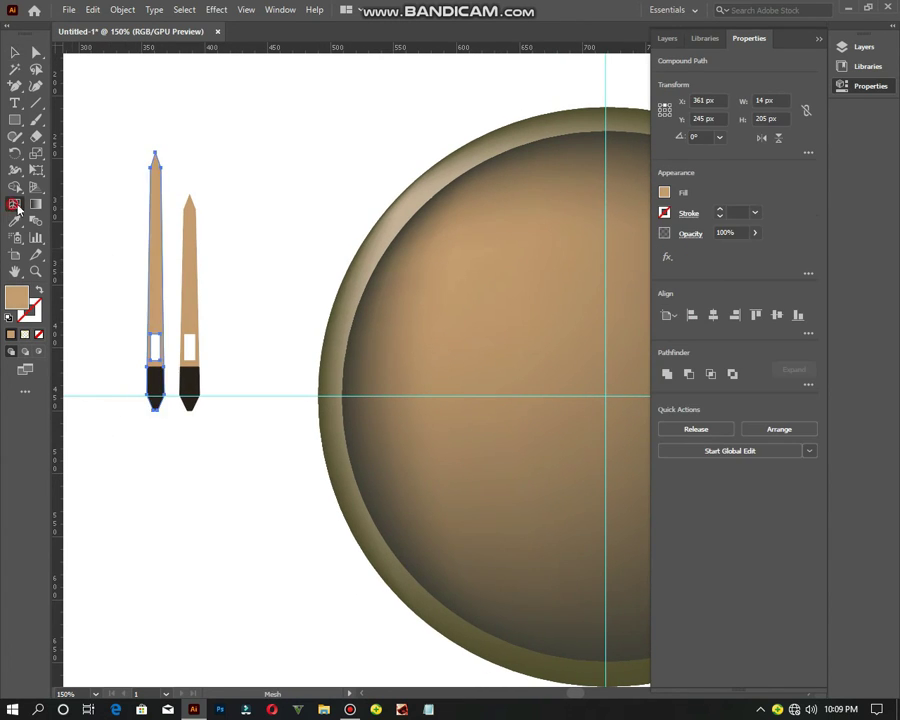
{"action": "left_click", "coordinate": [157, 262]}
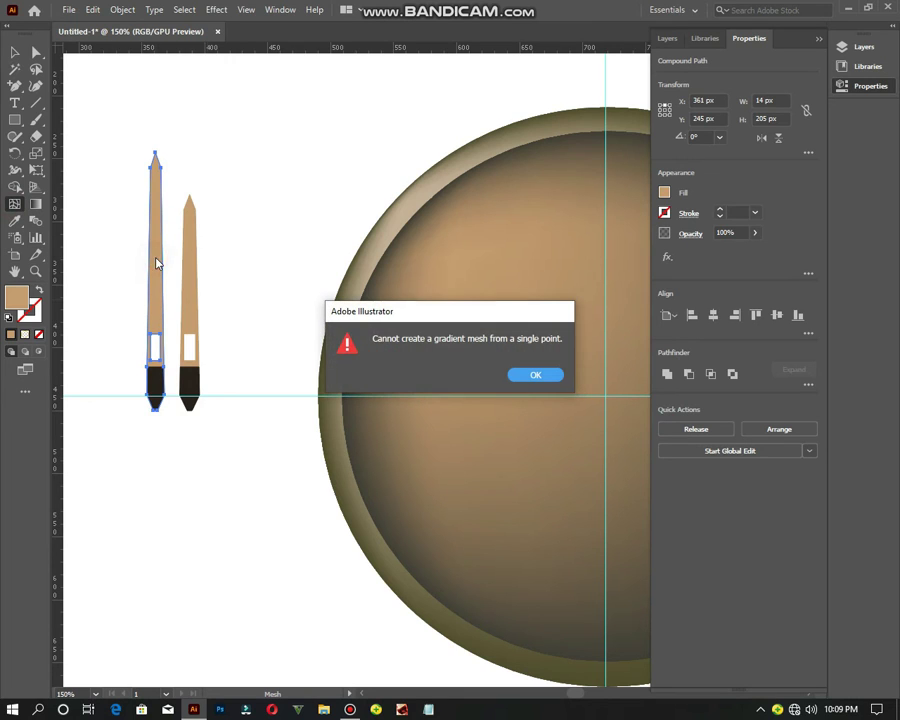
{"action": "left_click", "coordinate": [521, 373]}
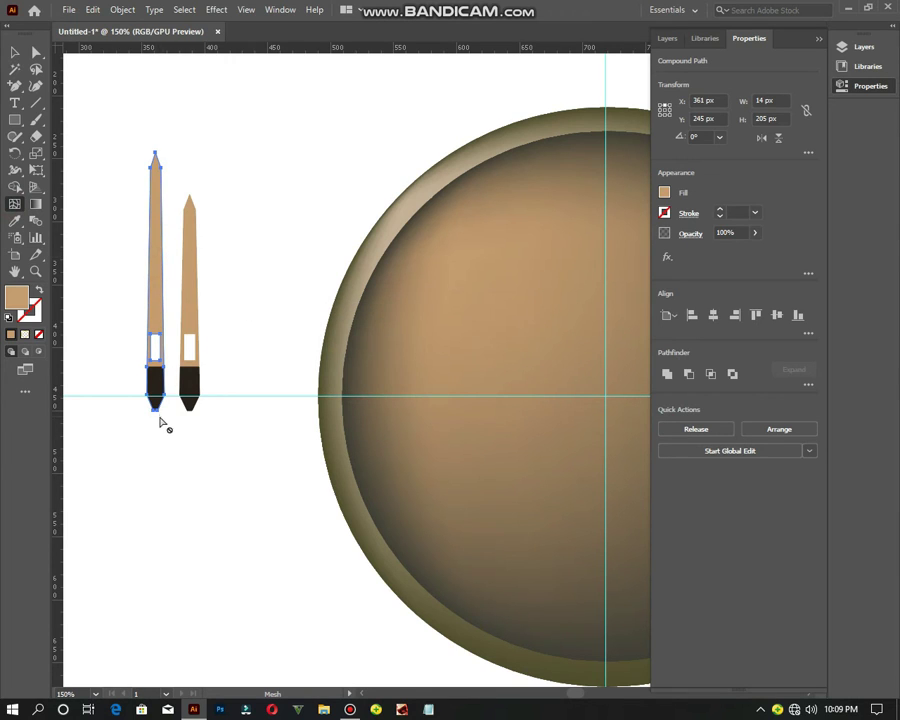
Step: Try rotating only the taller needle's tan body by 45°, and undo the rotation
{"action": "left_click", "coordinate": [19, 56]}
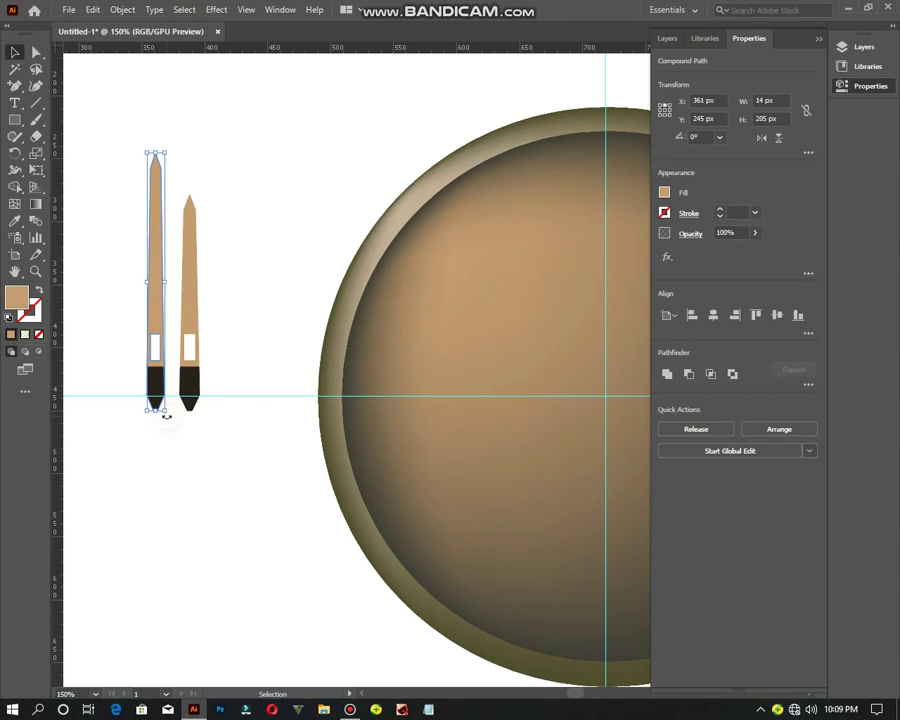
{"action": "left_click_drag", "start_coordinate": [166, 416], "coordinate": [236, 361]}
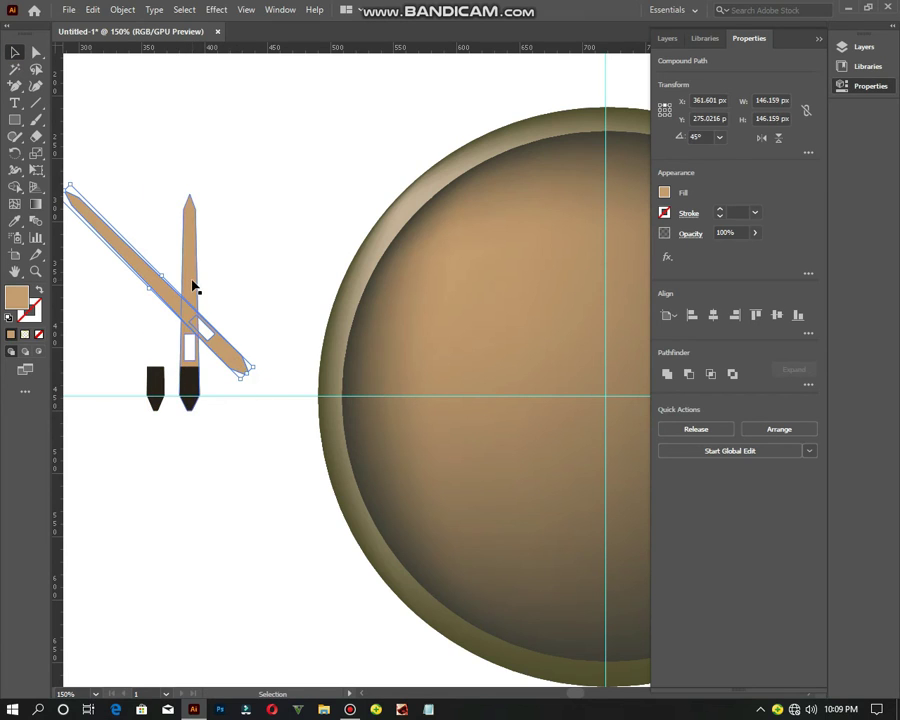
{"action": "key", "text": "ctrl+z"}
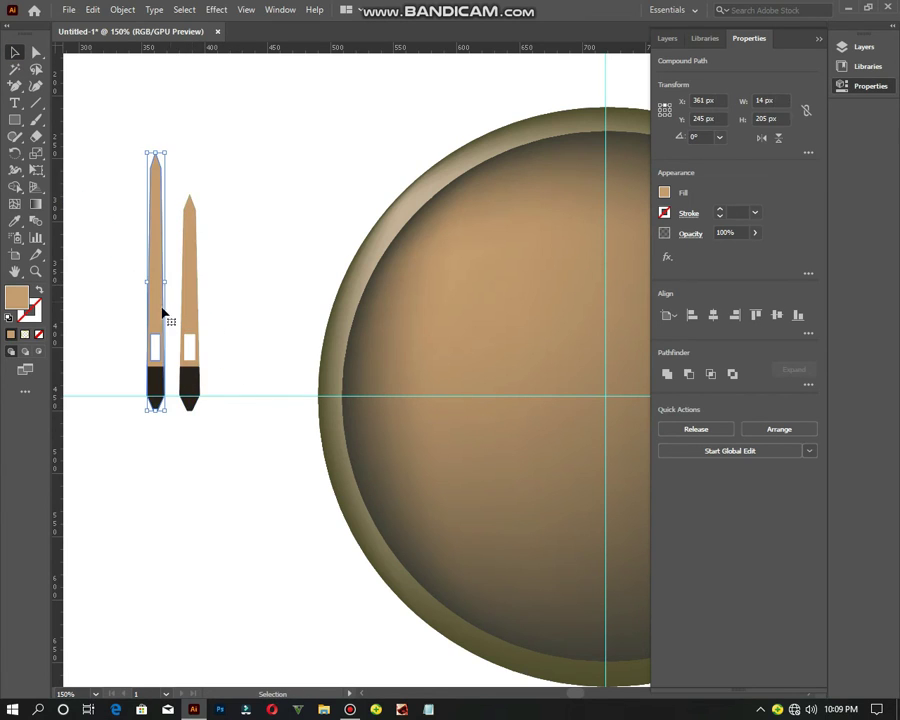
{"action": "mouse_move", "coordinate": [151, 210]}
{"action": "left_mouse_down"}
{"action": "mouse_move", "coordinate": [157, 347]}
{"action": "mouse_move", "coordinate": [151, 216]}
{"action": "left_mouse_up"}
Step: Group the taller needle's body and dark base, rotate the group to 45°, and move it up beside the shorter needle
{"action": "mouse_move", "coordinate": [110, 274]}
{"action": "left_mouse_down"}
{"action": "mouse_move", "coordinate": [150, 392]}
{"action": "mouse_move", "coordinate": [160, 380]}
{"action": "left_mouse_up"}
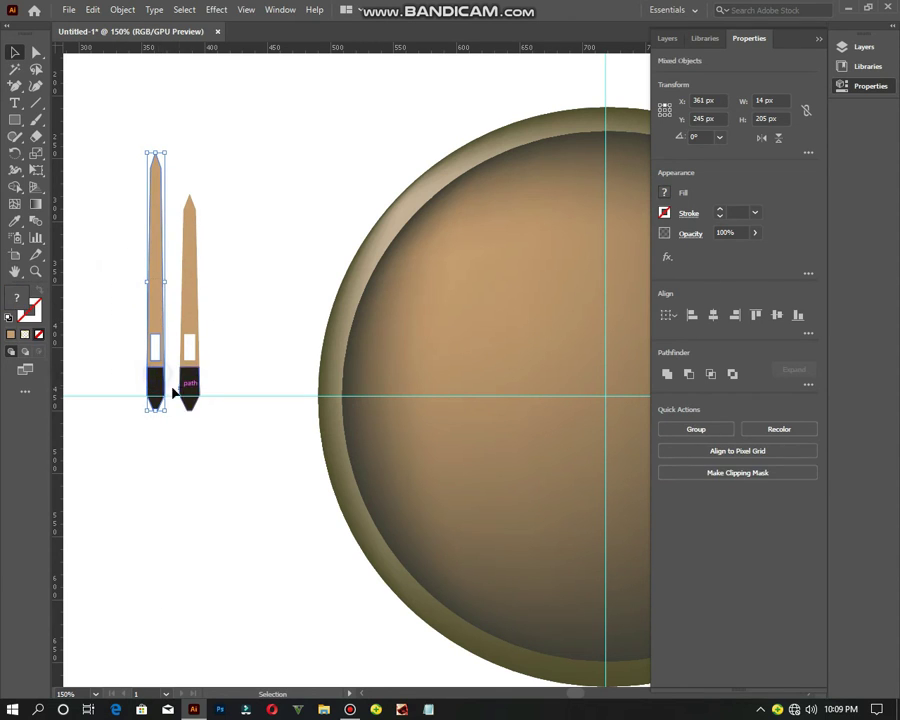
{"action": "right_click", "coordinate": [163, 388]}
{"action": "left_click", "coordinate": [208, 494]}
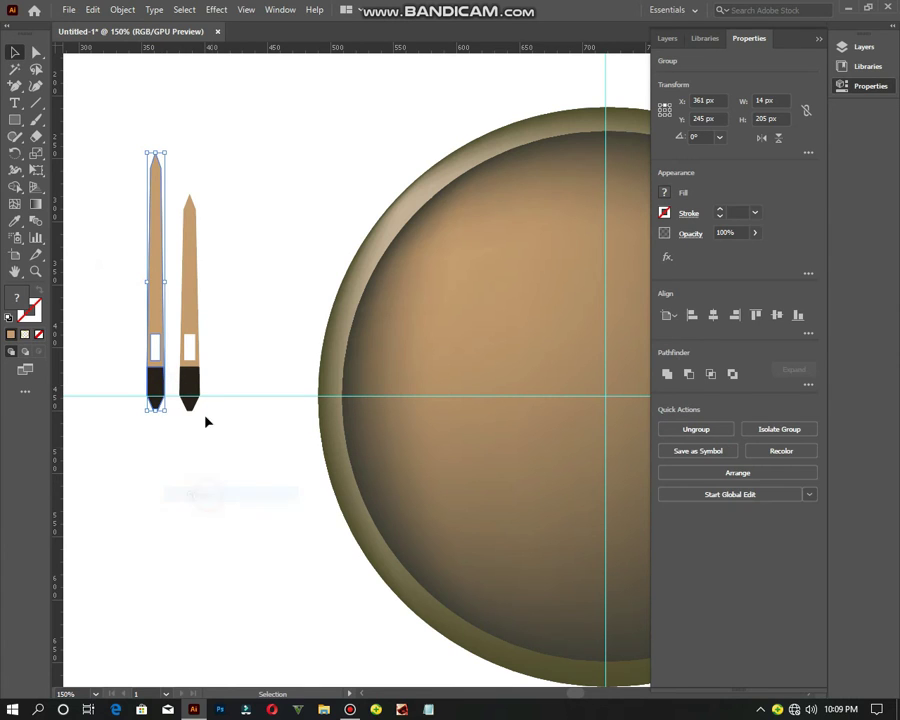
{"action": "left_click", "coordinate": [200, 355]}
{"action": "mouse_move", "coordinate": [159, 368]}
{"action": "left_mouse_down"}
{"action": "mouse_move", "coordinate": [190, 360]}
{"action": "mouse_move", "coordinate": [115, 301]}
{"action": "mouse_move", "coordinate": [133, 315]}
{"action": "mouse_move", "coordinate": [226, 270]}
{"action": "mouse_move", "coordinate": [226, 286]}
{"action": "left_mouse_up"}
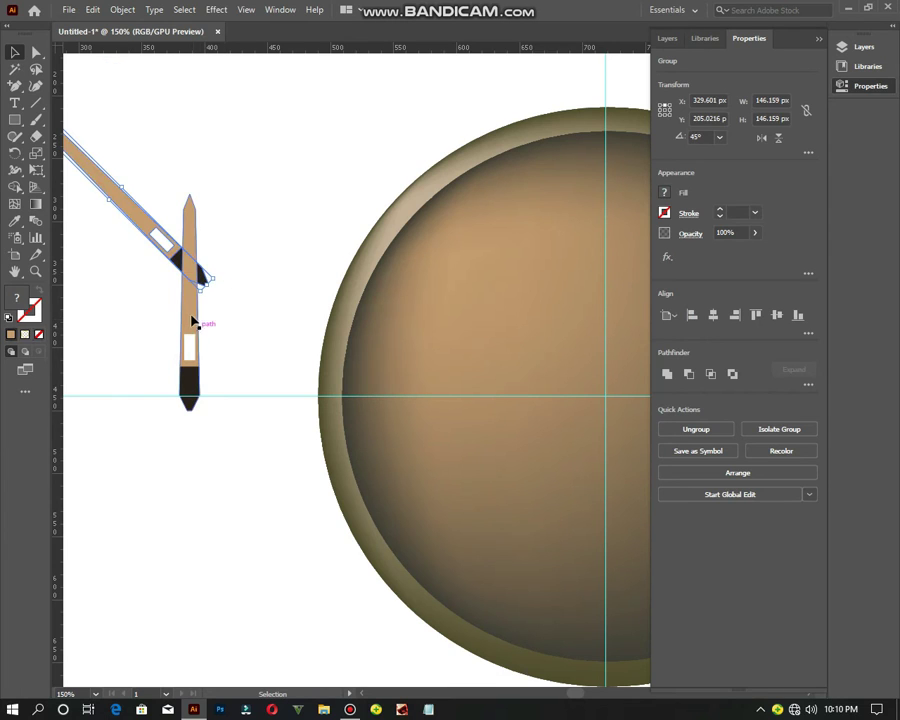
Step: Select the shorter needle's tan body and dark base, and group them
{"action": "left_click", "coordinate": [192, 318]}
{"action": "left_click", "coordinate": [189, 386], "text": "shift"}
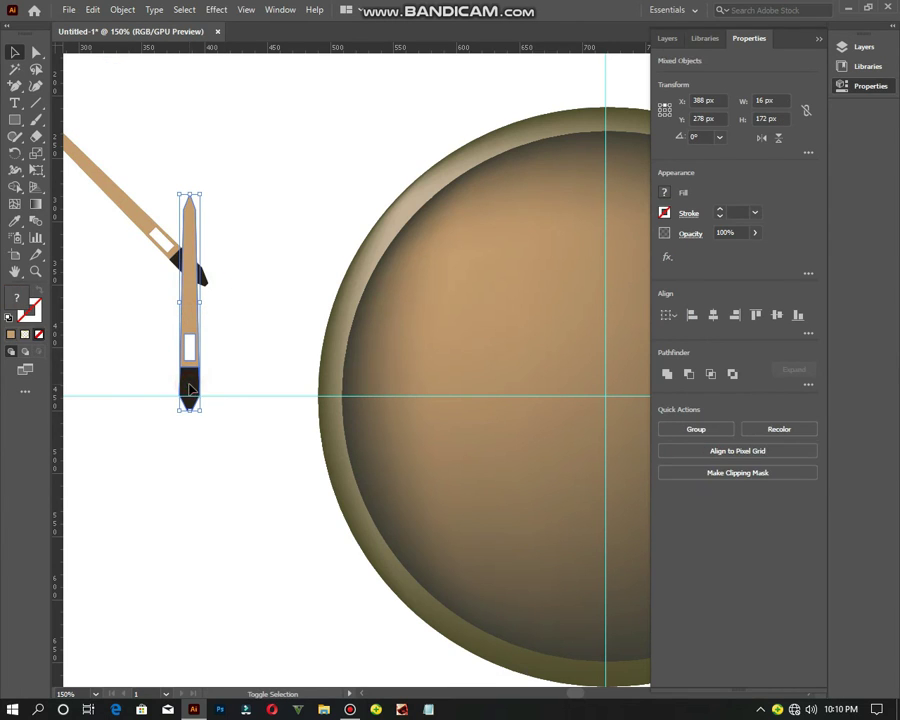
{"action": "right_click", "coordinate": [189, 386]}
{"action": "left_click", "coordinate": [241, 488]}
{"action": "left_click", "coordinate": [249, 410]}
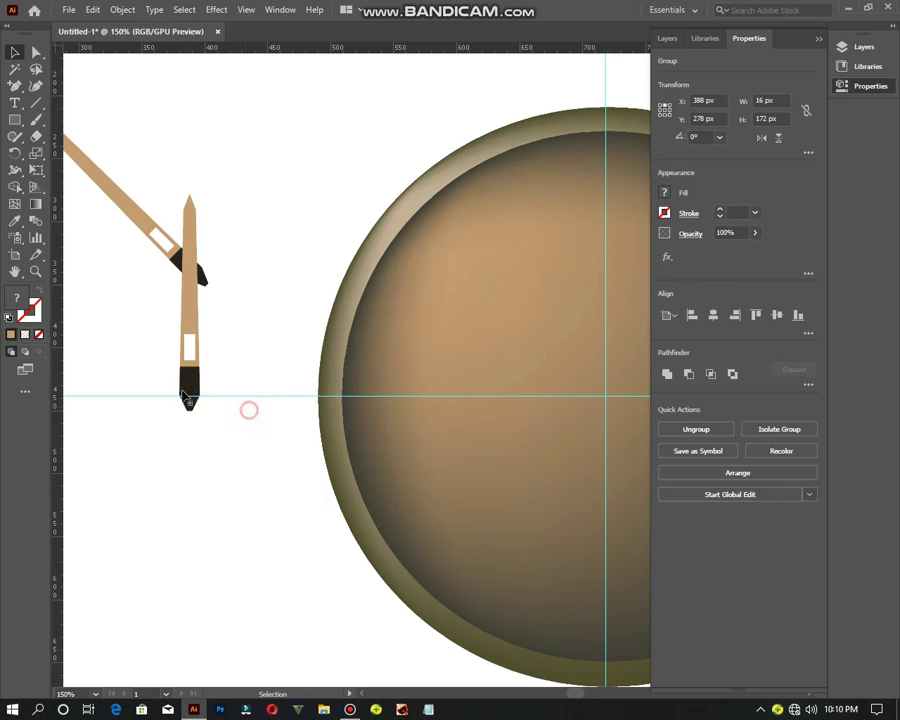
Step: Tilt the shorter needle opposite to the taller one and overlap their dark bases to form a V of two clock hands
{"action": "mouse_move", "coordinate": [183, 381]}
{"action": "left_mouse_down"}
{"action": "mouse_move", "coordinate": [222, 362]}
{"action": "mouse_move", "coordinate": [243, 283]}
{"action": "mouse_move", "coordinate": [246, 304]}
{"action": "mouse_move", "coordinate": [196, 306]}
{"action": "mouse_move", "coordinate": [188, 270]}
{"action": "mouse_move", "coordinate": [232, 300]}
{"action": "left_mouse_up"}
{"action": "left_click", "coordinate": [130, 158], "text": "shift"}
{"action": "left_click", "coordinate": [206, 356]}
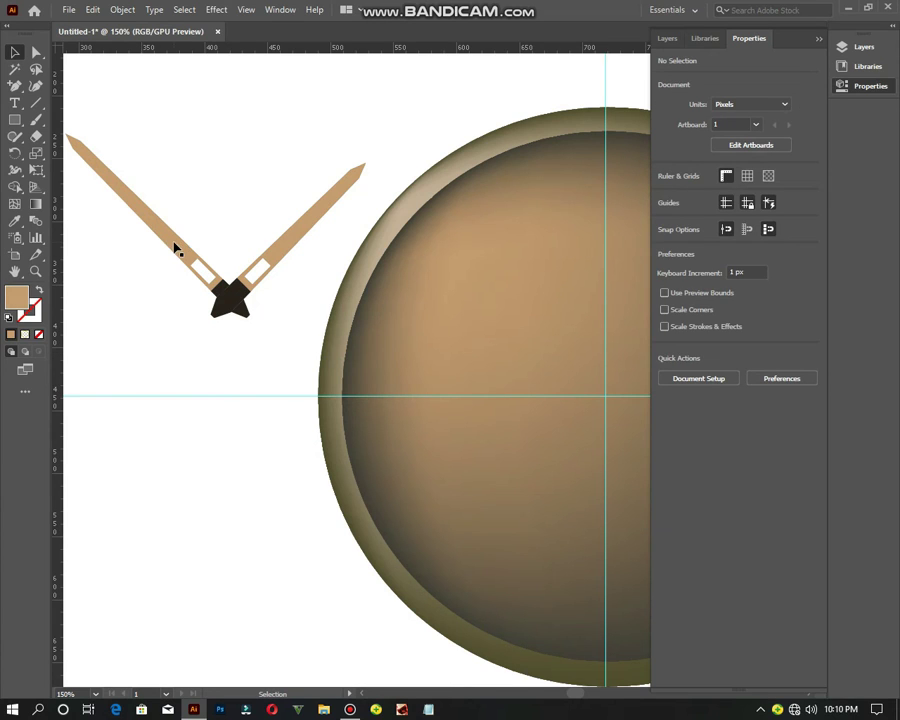
Step: Move both hands onto the round face with their overlapping bases centred on the guide intersection, and deselect them
{"action": "left_click_drag", "start_coordinate": [178, 284], "coordinate": [612, 400]}
{"action": "left_click", "coordinate": [207, 334]}
{"action": "key", "text": "ctrl+0"}
{"action": "scroll", "coordinate": [554, 394], "scroll_direction": "up", "scroll_amount": 2}
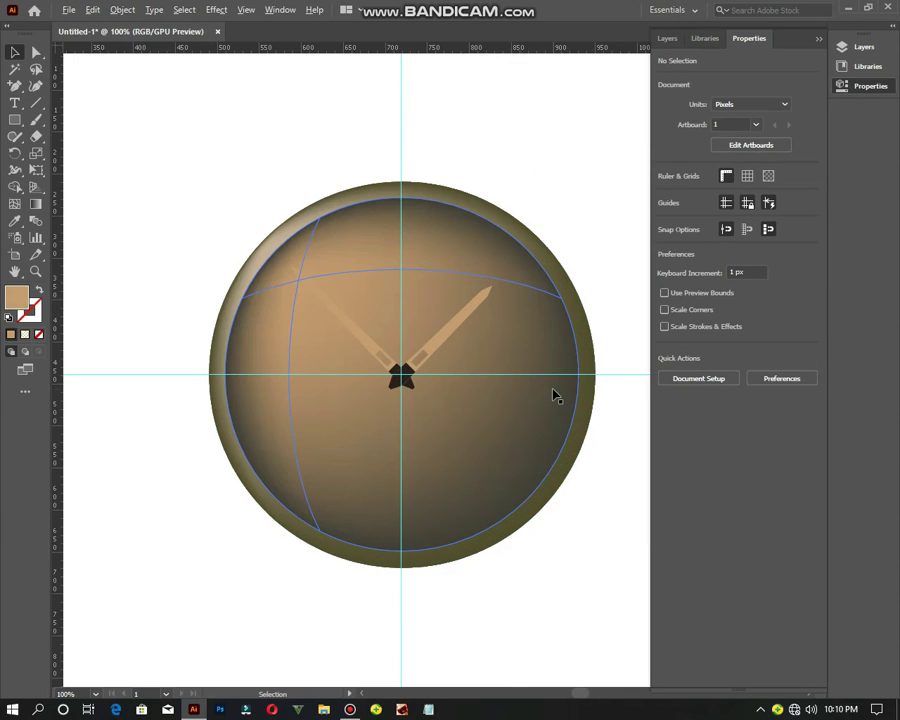
Step: Select both clock hands and ungroup them into separate bodies and dark bases
{"action": "left_click", "coordinate": [230, 281]}
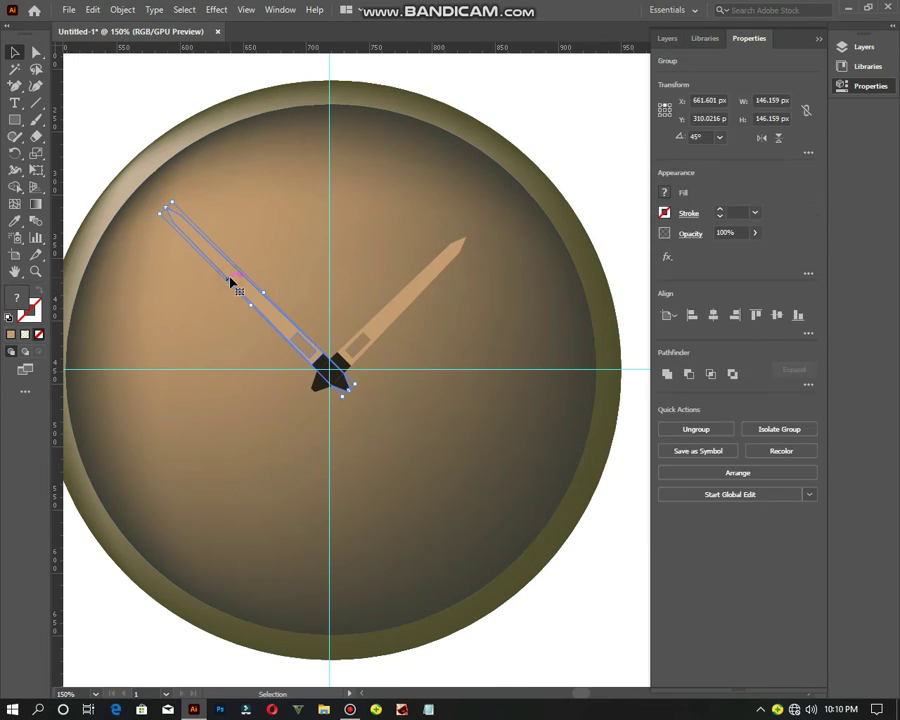
{"action": "left_click", "coordinate": [347, 358], "text": "shift"}
{"action": "right_click", "coordinate": [347, 358]}
{"action": "left_click", "coordinate": [384, 472]}
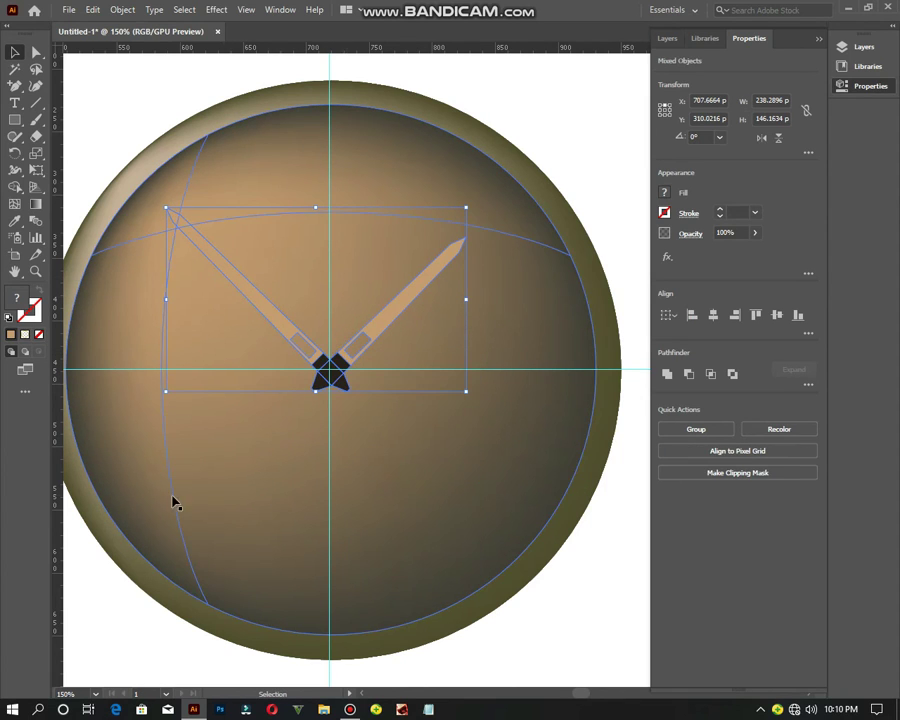
{"action": "left_click", "coordinate": [262, 332]}
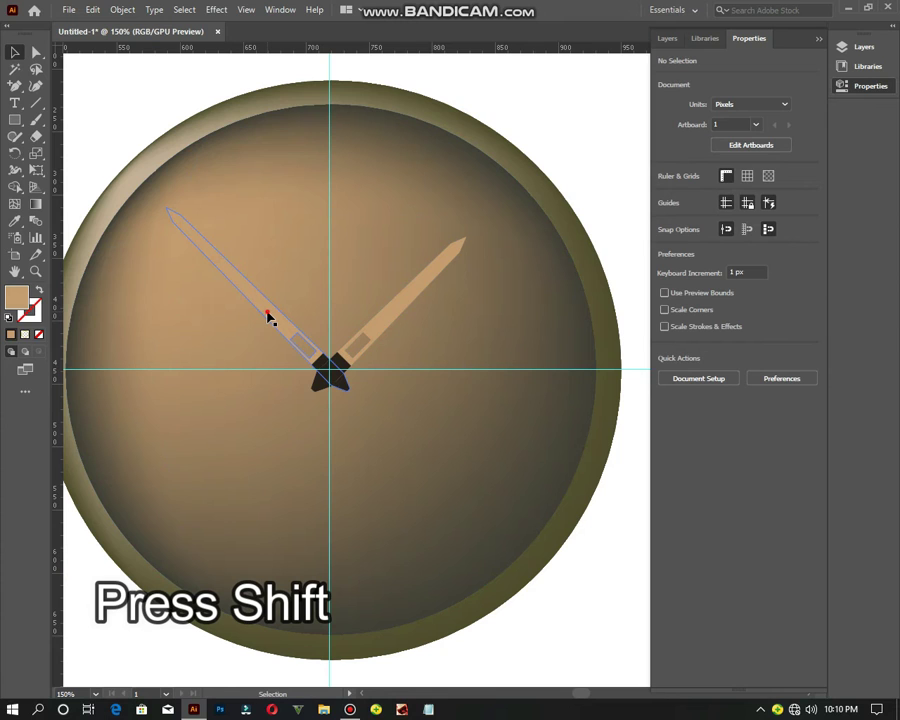
Step: Fill the tan bodies of both clock hands with dark brown 72481F
{"action": "left_click", "coordinate": [268, 316]}
{"action": "left_click", "coordinate": [388, 313], "text": "shift"}
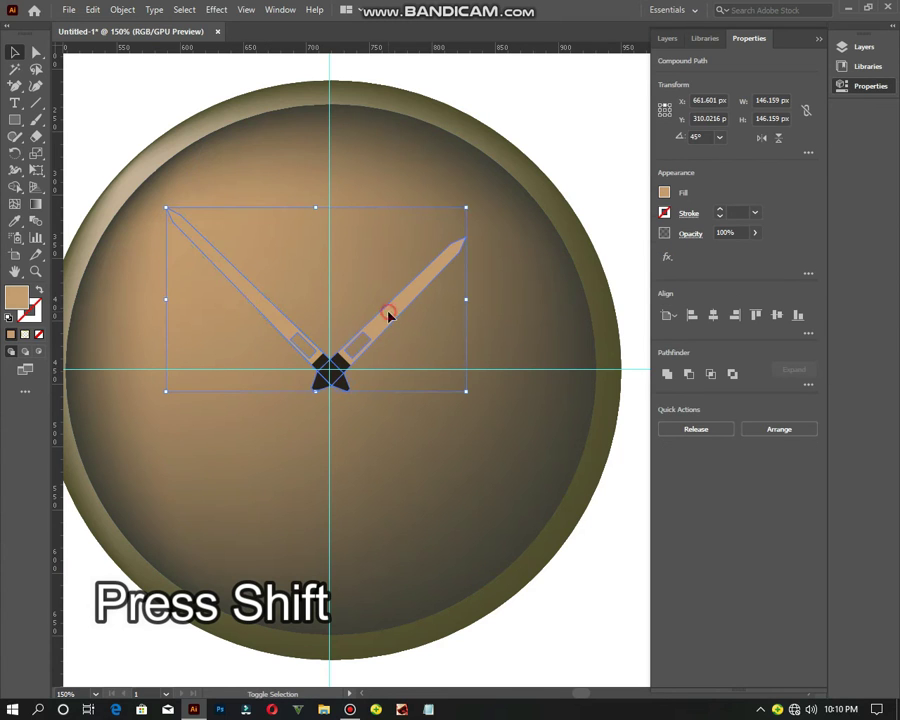
{"action": "double_click", "coordinate": [17, 304]}
{"action": "left_click", "coordinate": [536, 317]}
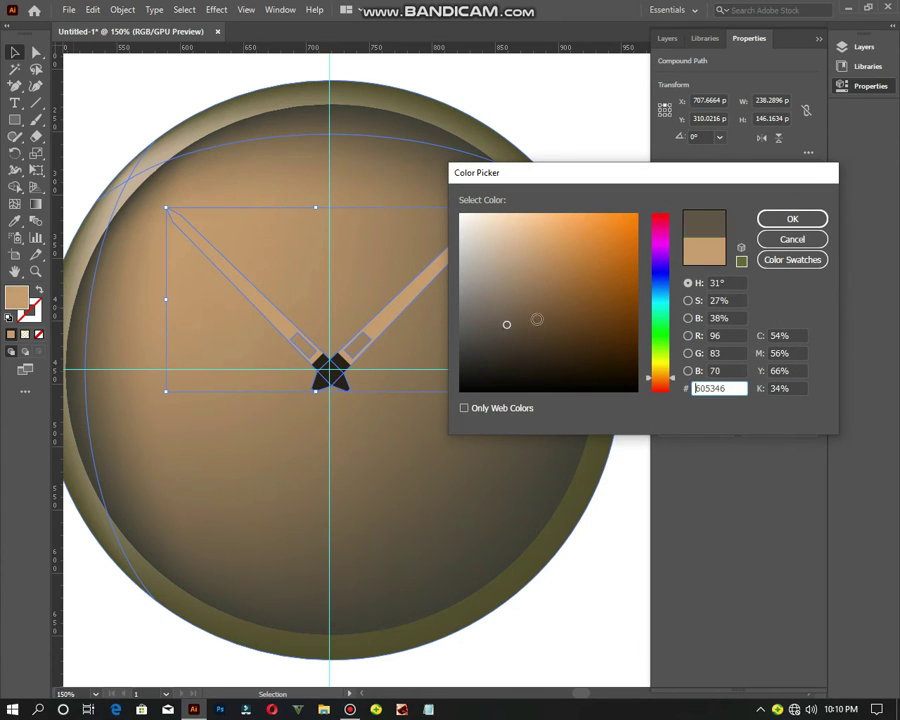
{"action": "left_click", "coordinate": [592, 281]}
{"action": "left_click", "coordinate": [591, 307]}
{"action": "left_click", "coordinate": [589, 311]}
{"action": "left_click", "coordinate": [780, 218]}
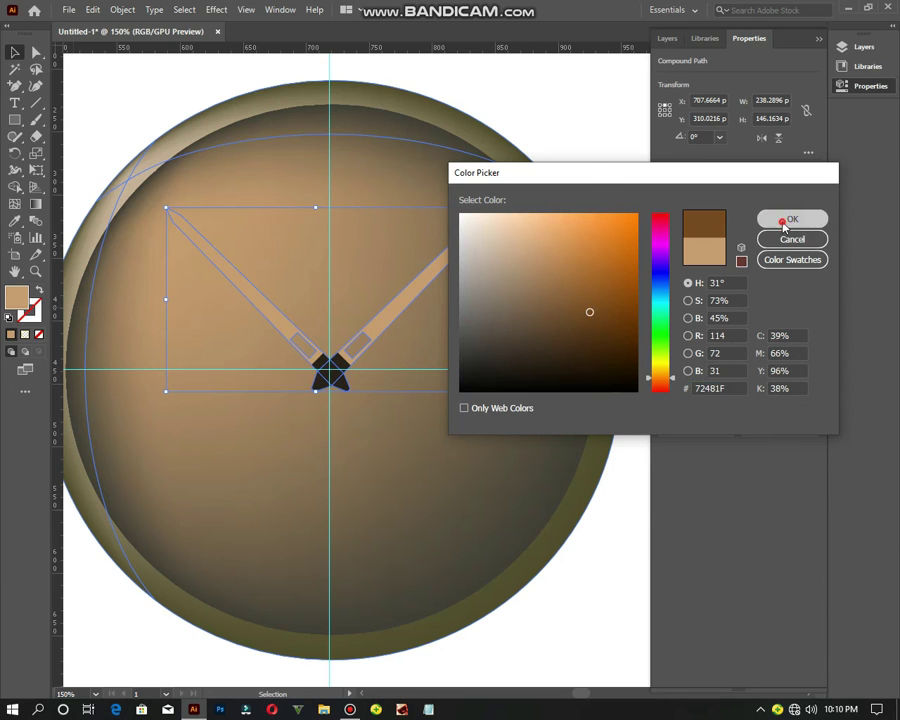
{"action": "left_click", "coordinate": [597, 128]}
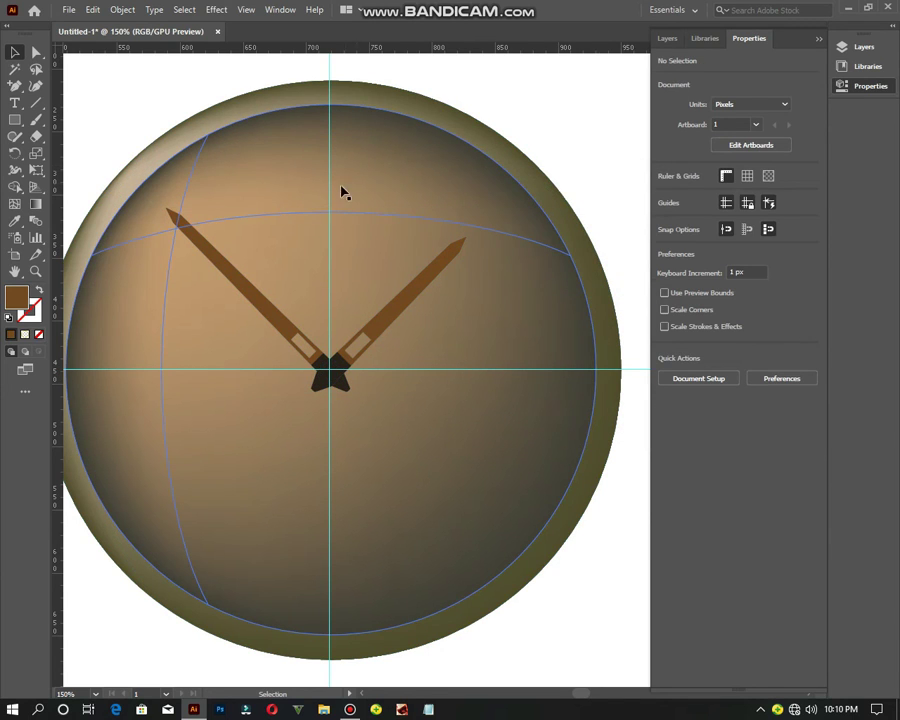
Step: Draw a narrow vertical rectangle about 13 px wide and 201 px high on the blank area beside the clock
{"action": "scroll", "coordinate": [341, 192], "scroll_direction": "down", "scroll_amount": 1}
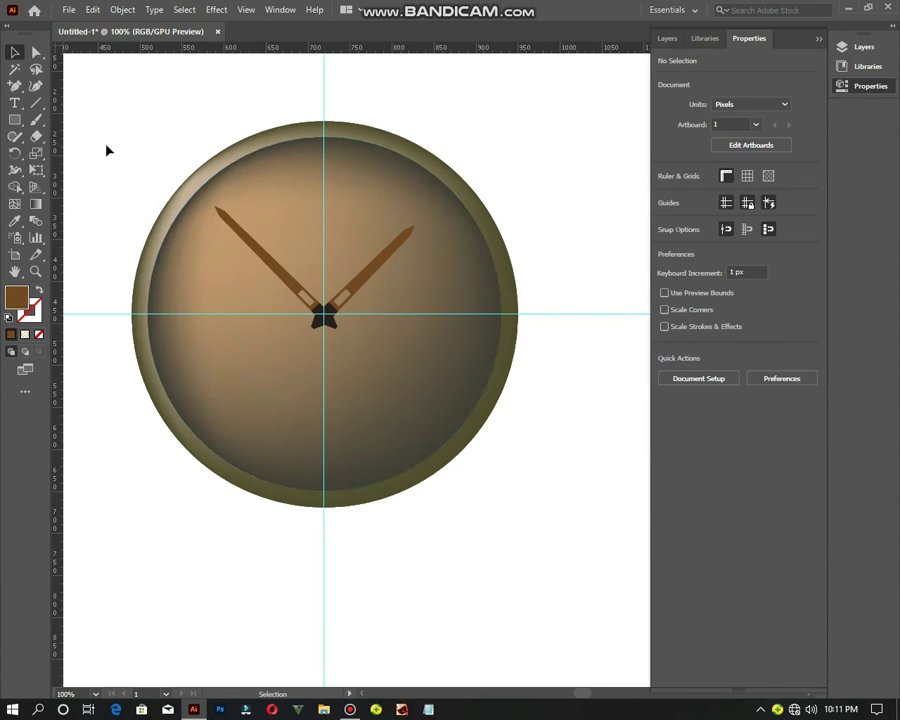
{"action": "left_click", "coordinate": [14, 119]}
{"action": "key", "text": "space"}
{"action": "left_click_drag", "start_coordinate": [81, 204], "coordinate": [277, 217]}
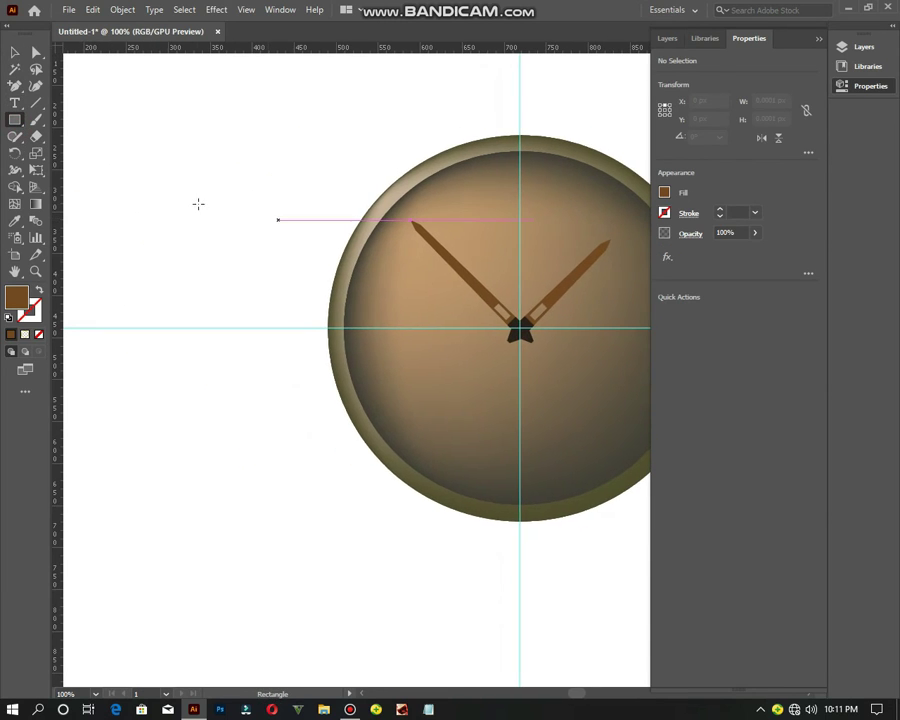
{"action": "mouse_move", "coordinate": [171, 160]}
{"action": "left_mouse_down"}
{"action": "mouse_move", "coordinate": [186, 267]}
{"action": "mouse_move", "coordinate": [181, 329]}
{"action": "left_mouse_up"}
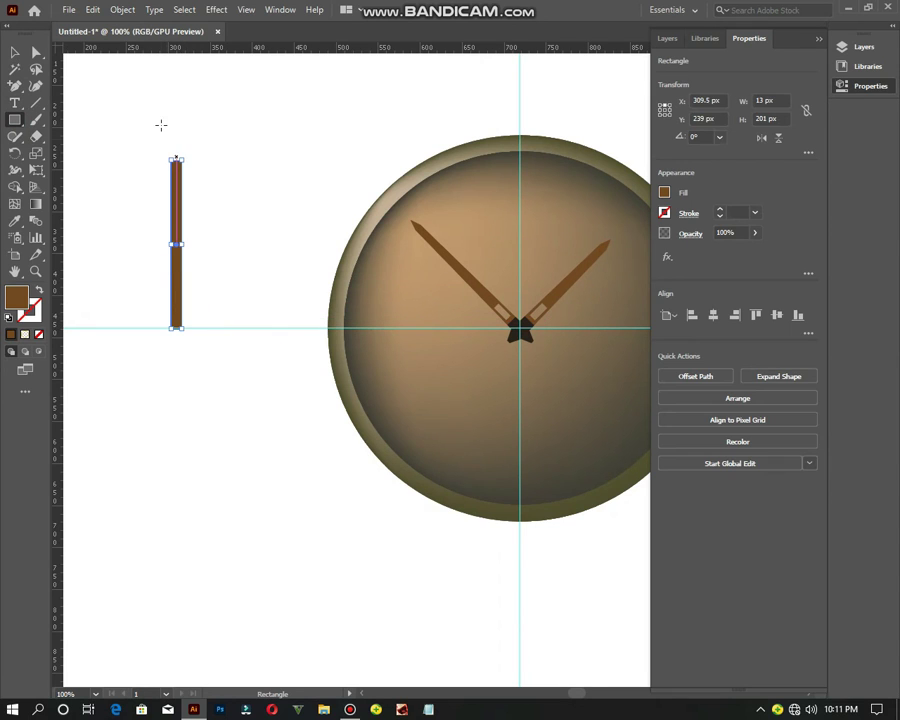
Step: Taper the new rectangle by moving each of its two upper corner points 2 px inward
{"action": "scroll", "coordinate": [152, 158], "scroll_direction": "up", "scroll_amount": 1}
{"action": "scroll", "coordinate": [146, 183], "scroll_direction": "up", "scroll_amount": 3}
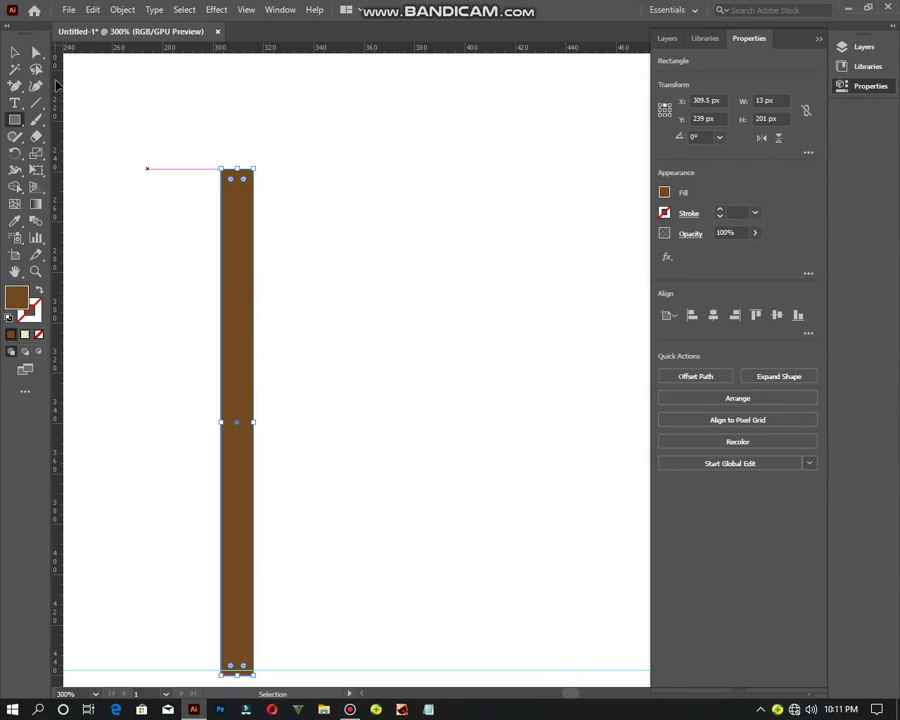
{"action": "left_click", "coordinate": [35, 53]}
{"action": "left_click_drag", "start_coordinate": [190, 140], "coordinate": [234, 183]}
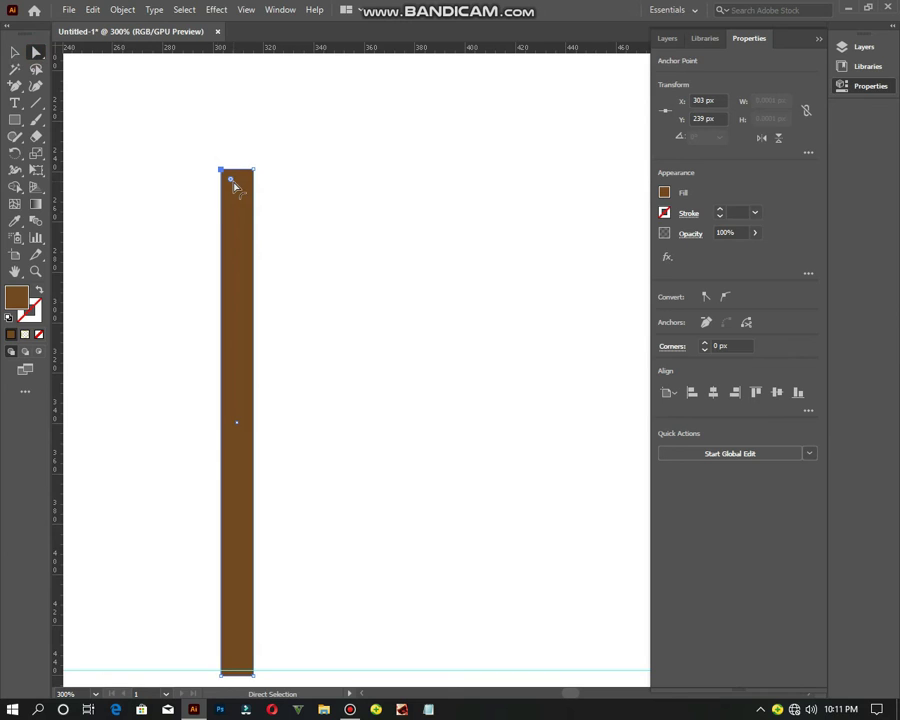
{"action": "key", "text": "Right"}
{"action": "key", "text": "Right"}
{"action": "left_click_drag", "start_coordinate": [287, 146], "coordinate": [241, 192]}
{"action": "key", "text": "Left"}
{"action": "key", "text": "Left"}
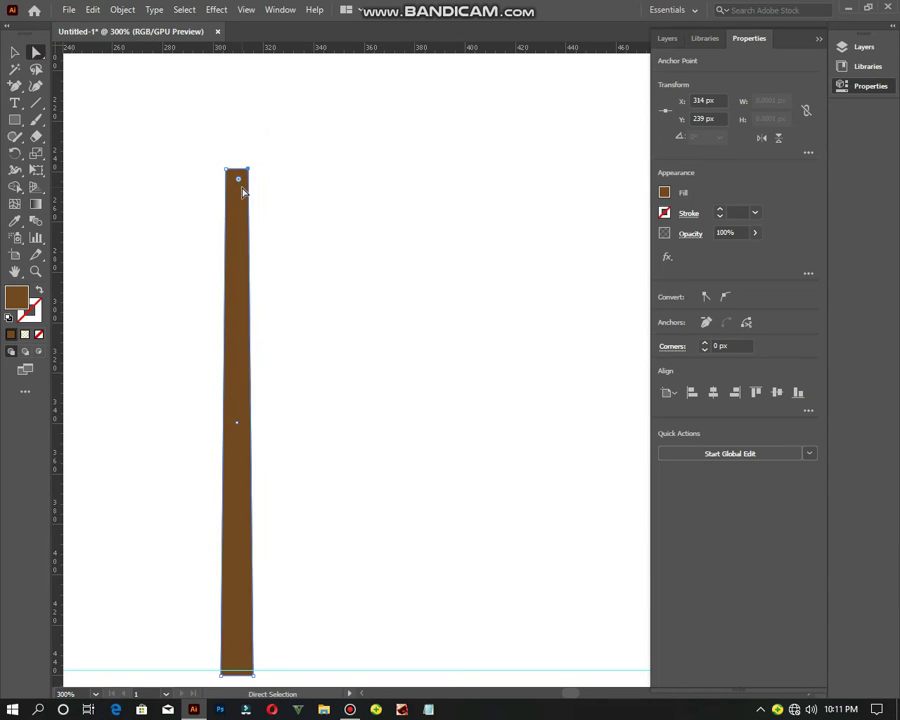
{"action": "left_click", "coordinate": [188, 190]}
Step: Draw a rectangle flush below the tapered bar, matching its 13 px base width, and extend it to 27 px high
{"action": "scroll", "coordinate": [187, 190], "scroll_direction": "down", "scroll_amount": 5}
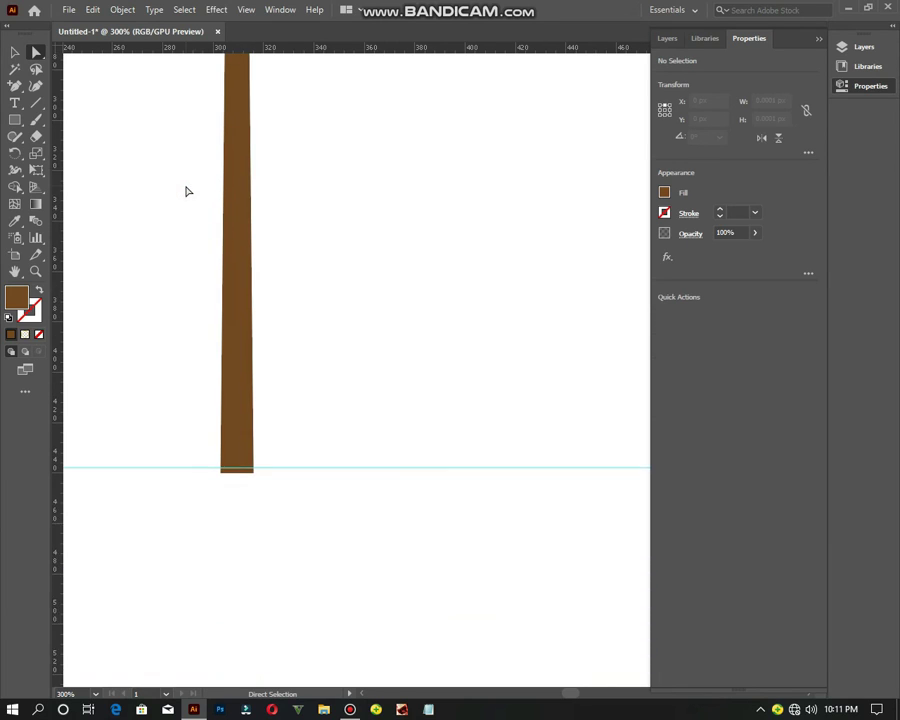
{"action": "left_click", "coordinate": [15, 118]}
{"action": "scroll", "coordinate": [245, 448], "scroll_direction": "up", "scroll_amount": 3}
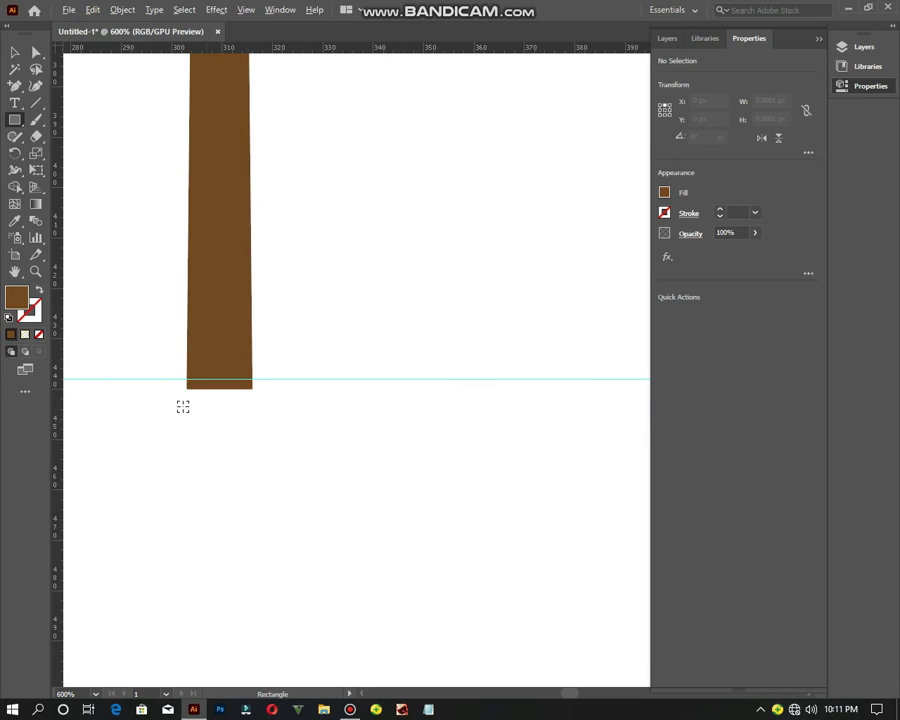
{"action": "left_click_drag", "start_coordinate": [187, 386], "coordinate": [273, 553]}
{"action": "scroll", "coordinate": [256, 507], "scroll_direction": "down", "scroll_amount": 1}
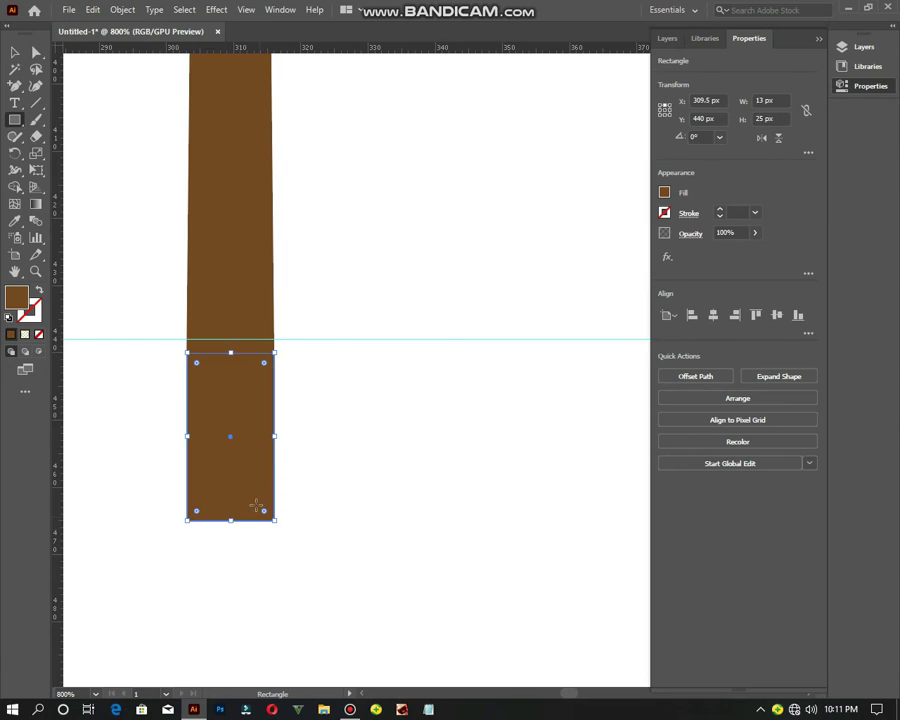
{"action": "left_click_drag", "start_coordinate": [233, 523], "coordinate": [235, 533]}
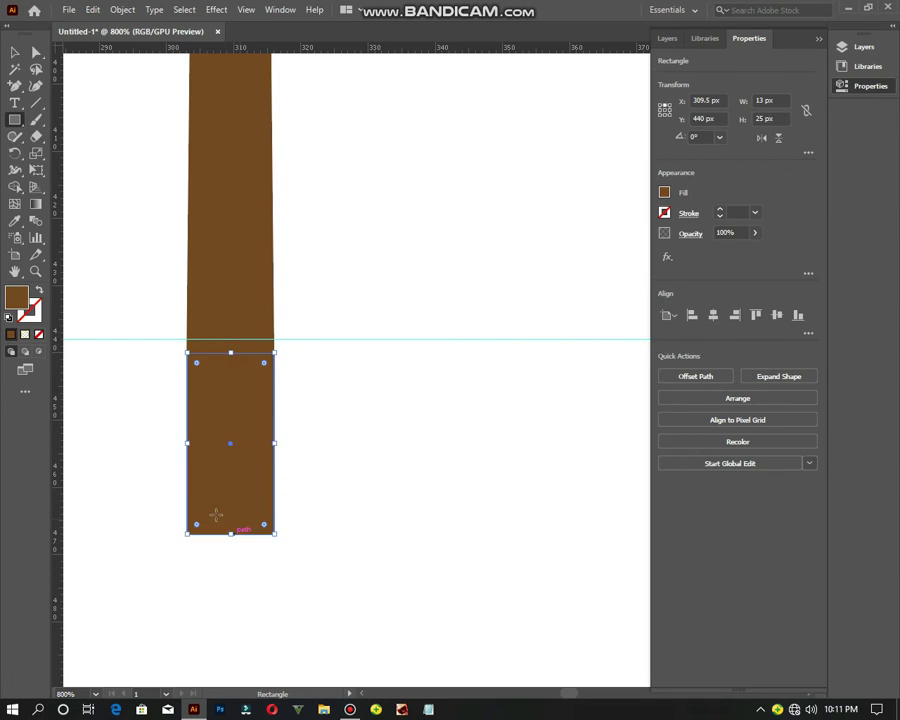
Step: Fill the lower rectangle with very dark brown 442913 and deselect it
{"action": "key", "text": "a"}
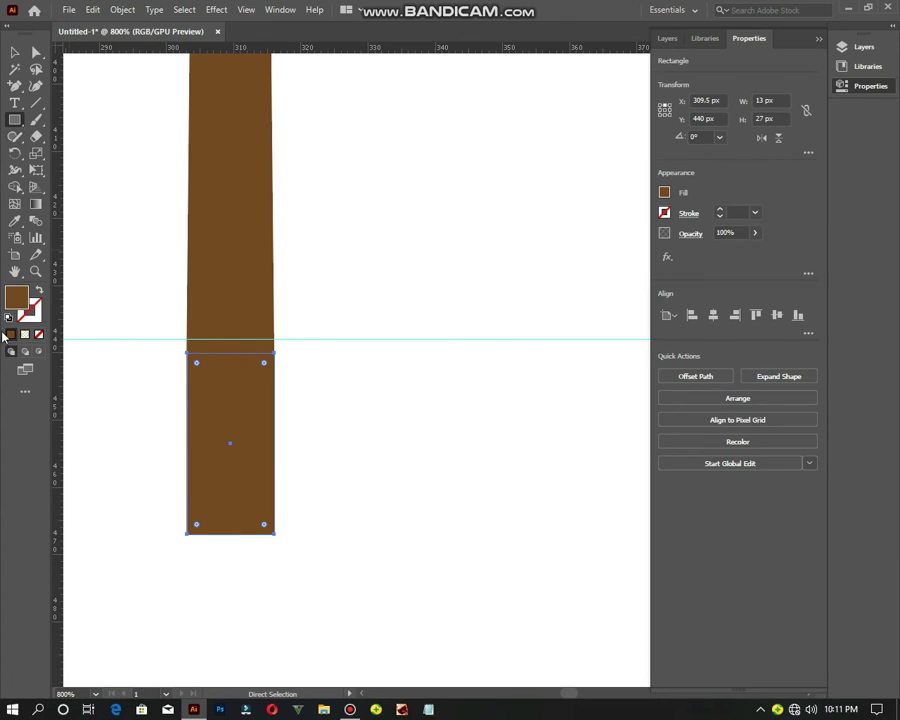
{"action": "double_click", "coordinate": [17, 297]}
{"action": "left_click", "coordinate": [498, 354]}
{"action": "left_click", "coordinate": [586, 340]}
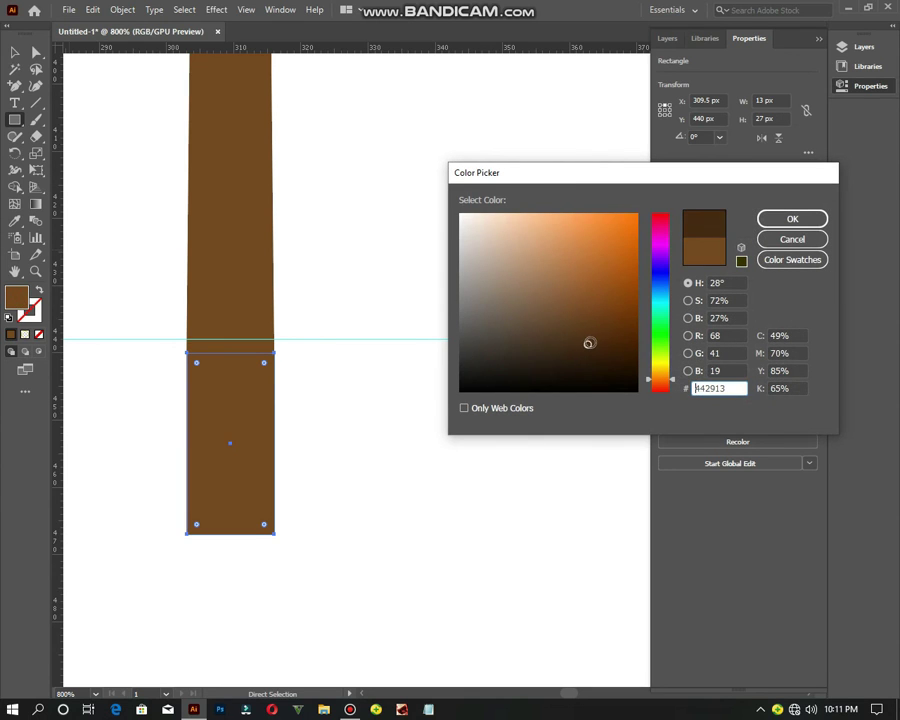
{"action": "left_click", "coordinate": [792, 220]}
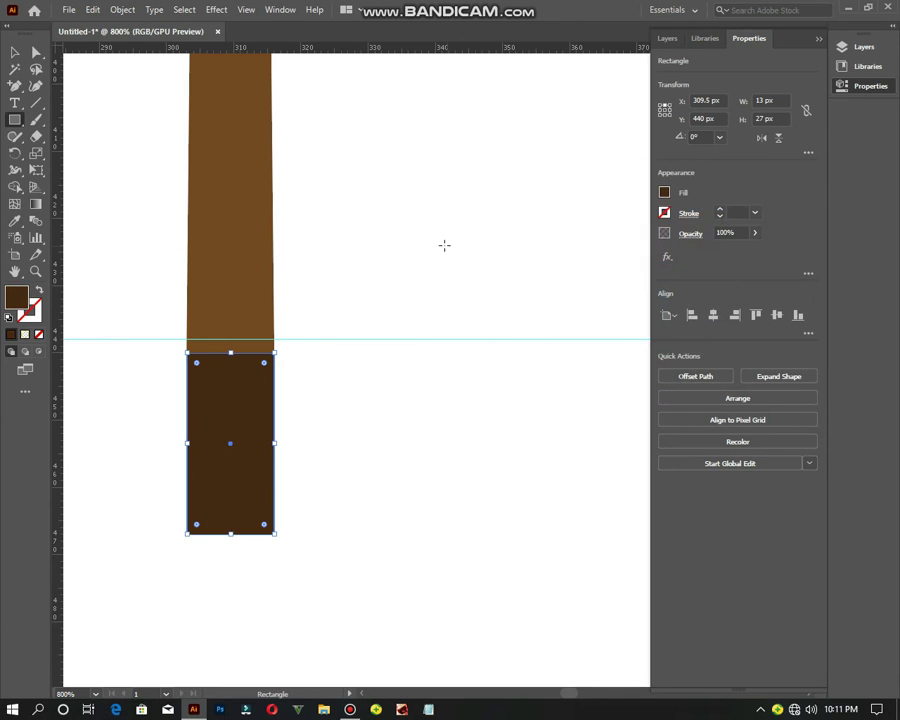
{"action": "left_click", "coordinate": [14, 54]}
{"action": "left_click", "coordinate": [74, 182]}
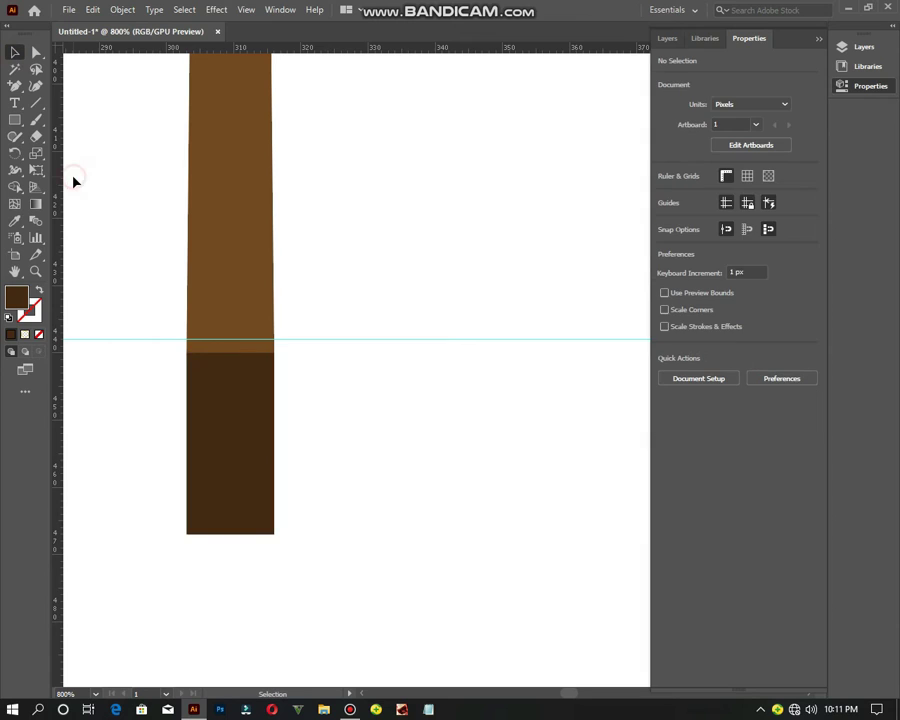
Step: Draw a circle 20 px in diameter and centre it over the dark lower rectangle
{"action": "left_click", "coordinate": [16, 121]}
{"action": "left_click_drag", "start_coordinate": [16, 121], "coordinate": [82, 151]}
{"action": "left_click_drag", "start_coordinate": [140, 379], "coordinate": [274, 443]}
{"action": "left_click_drag", "start_coordinate": [205, 451], "coordinate": [227, 447]}
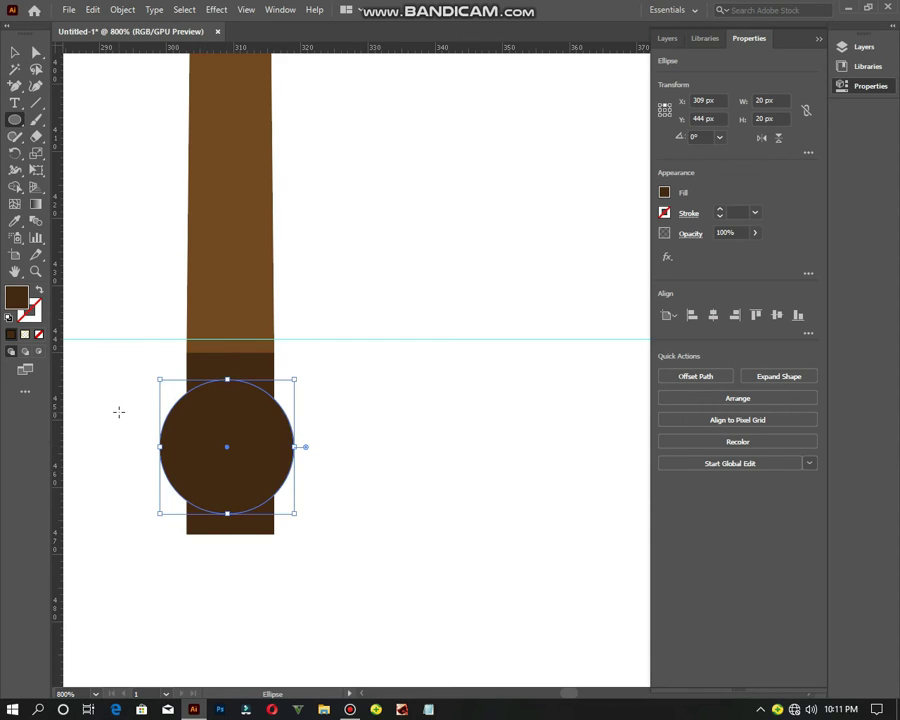
Step: Fill the circle with medium brown 684A33 and deselect it
{"action": "key", "text": "v"}
{"action": "scroll", "coordinate": [70, 346], "scroll_direction": "up", "scroll_amount": 1}
{"action": "double_click", "coordinate": [18, 296]}
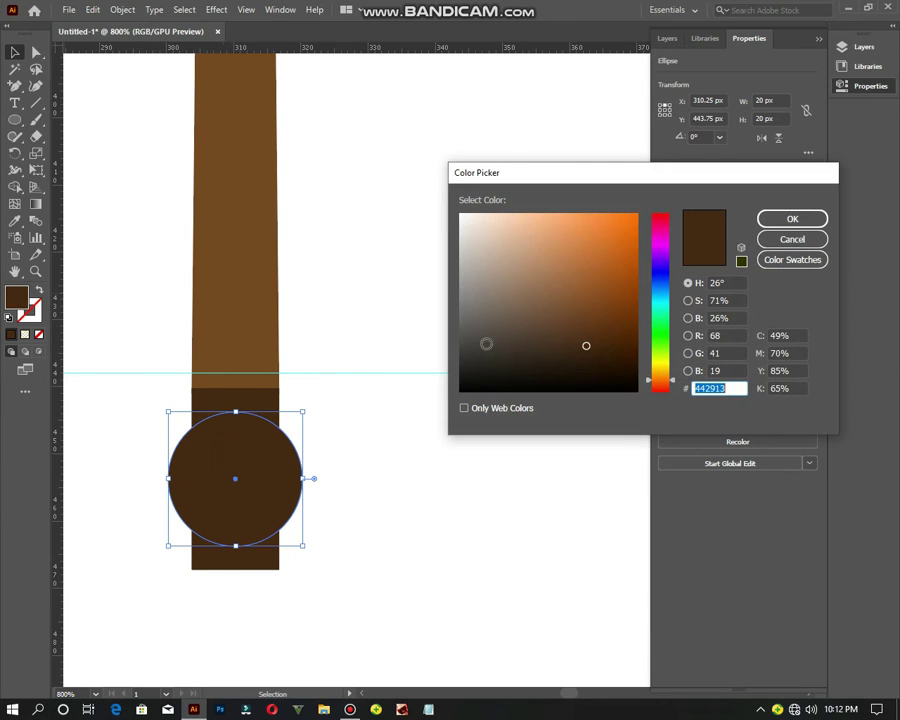
{"action": "mouse_move", "coordinate": [484, 346]}
{"action": "left_mouse_down"}
{"action": "mouse_move", "coordinate": [528, 358]}
{"action": "mouse_move", "coordinate": [522, 368]}
{"action": "left_mouse_up"}
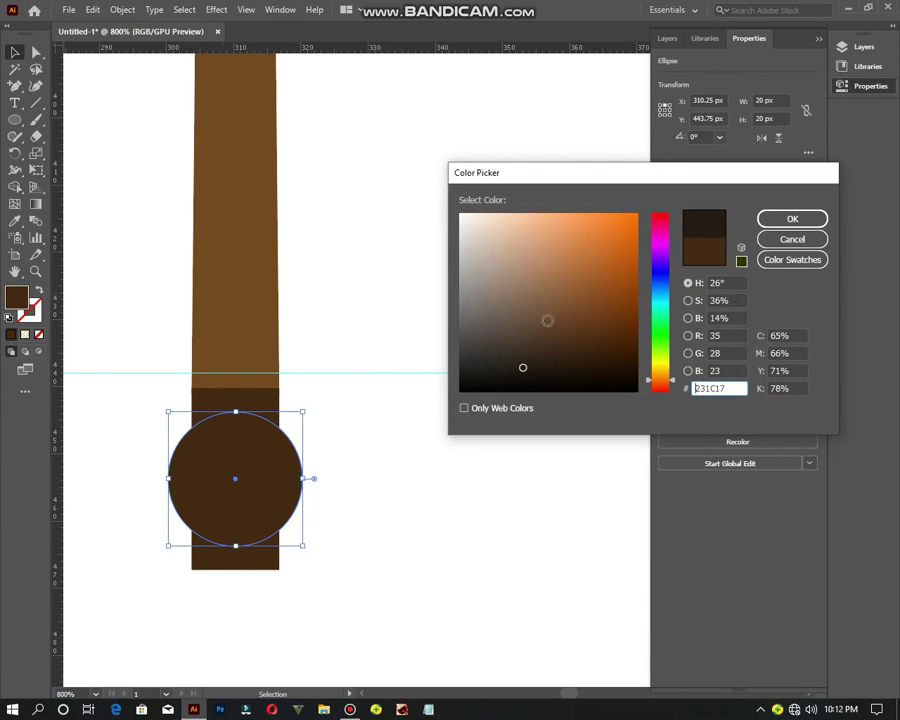
{"action": "left_click", "coordinate": [707, 252]}
{"action": "left_click", "coordinate": [768, 218]}
{"action": "left_click", "coordinate": [173, 251]}
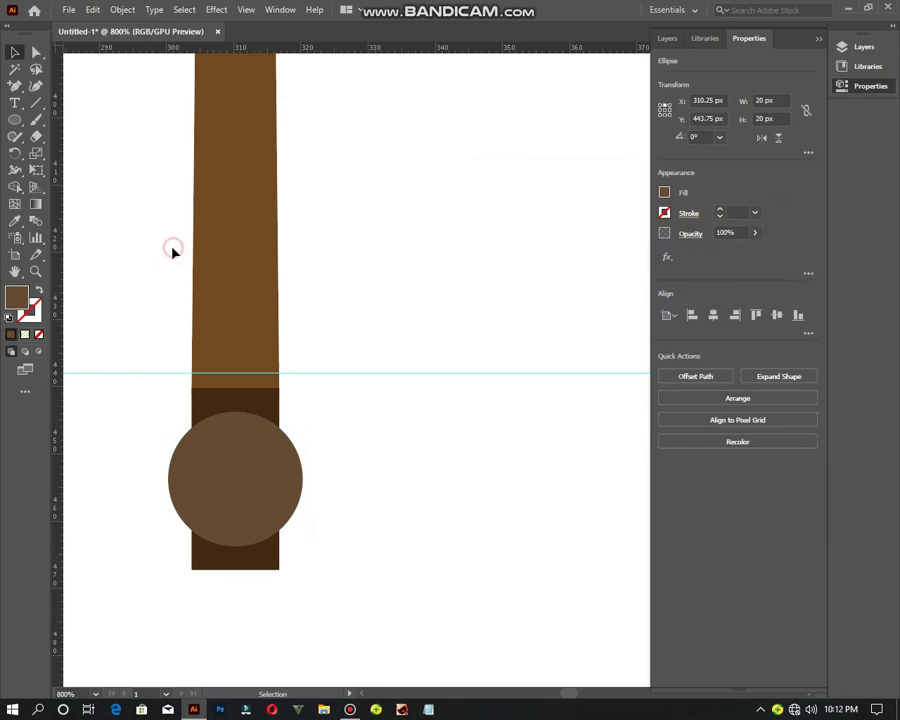
Step: Draw a small circle 3 px in diameter near the centre of the brown circle
{"action": "left_click", "coordinate": [14, 122]}
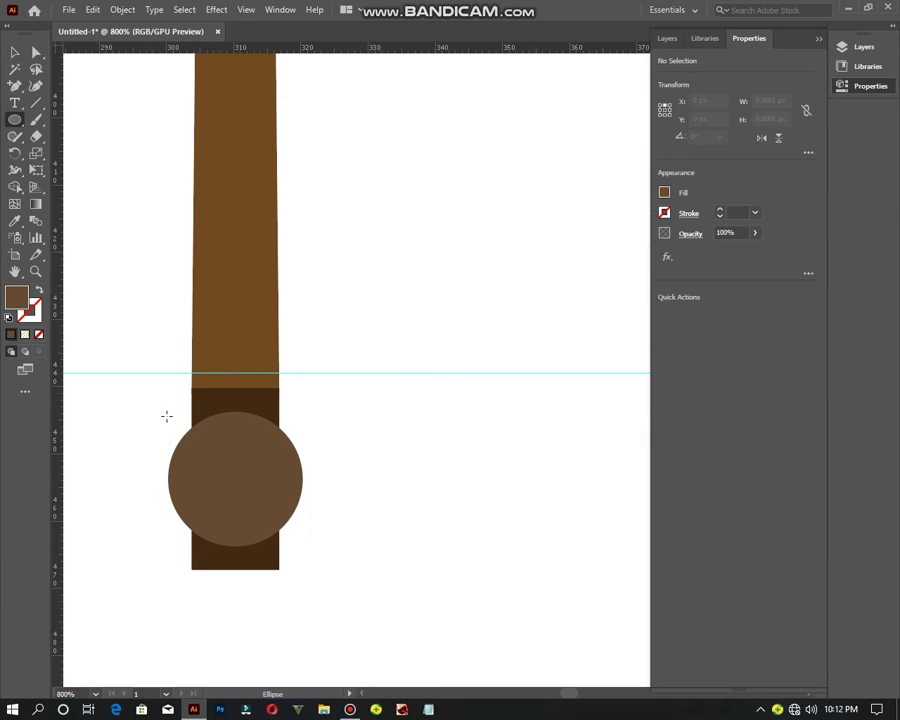
{"action": "scroll", "coordinate": [204, 479], "scroll_direction": "up", "scroll_amount": 3}
{"action": "left_click_drag", "start_coordinate": [272, 458], "coordinate": [306, 512]}
{"action": "mouse_move", "coordinate": [114, 317]}
{"action": "left_mouse_down"}
{"action": "mouse_move", "coordinate": [151, 385]}
{"action": "mouse_move", "coordinate": [128, 330]}
{"action": "left_mouse_up"}
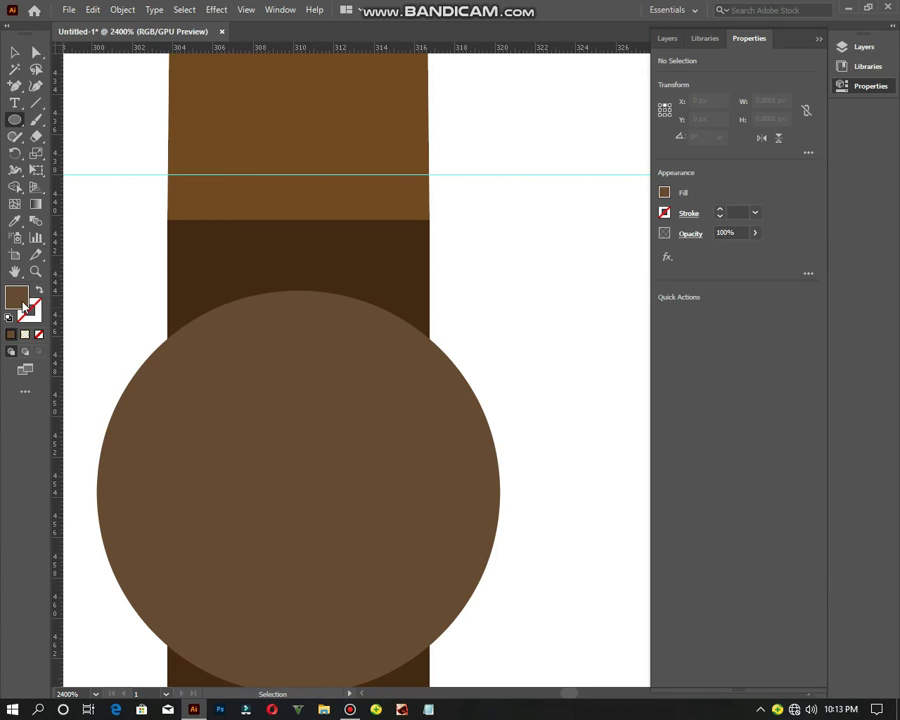
Step: Fill the small centre circle with near-black and deselect it
{"action": "left_click", "coordinate": [14, 55]}
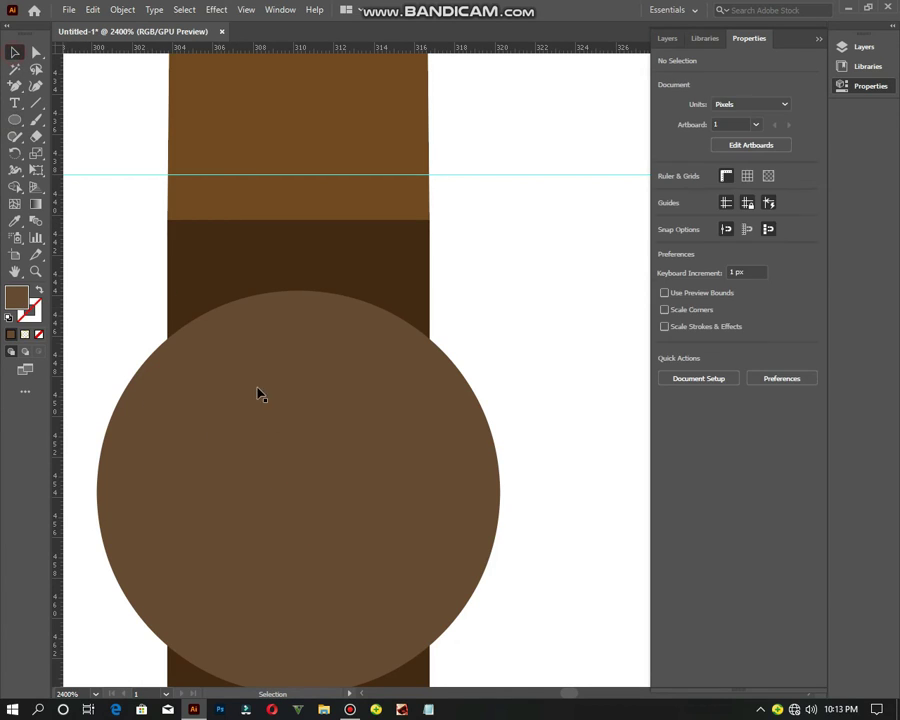
{"action": "left_click", "coordinate": [300, 510]}
{"action": "double_click", "coordinate": [17, 298]}
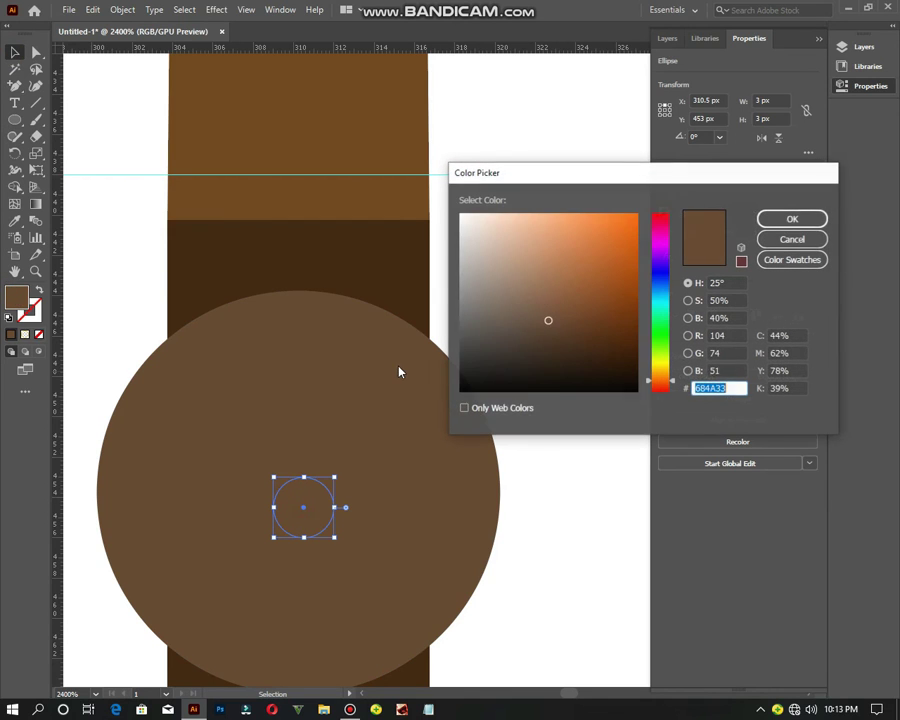
{"action": "left_click", "coordinate": [496, 371]}
{"action": "left_click", "coordinate": [506, 376]}
{"action": "left_click", "coordinate": [792, 219]}
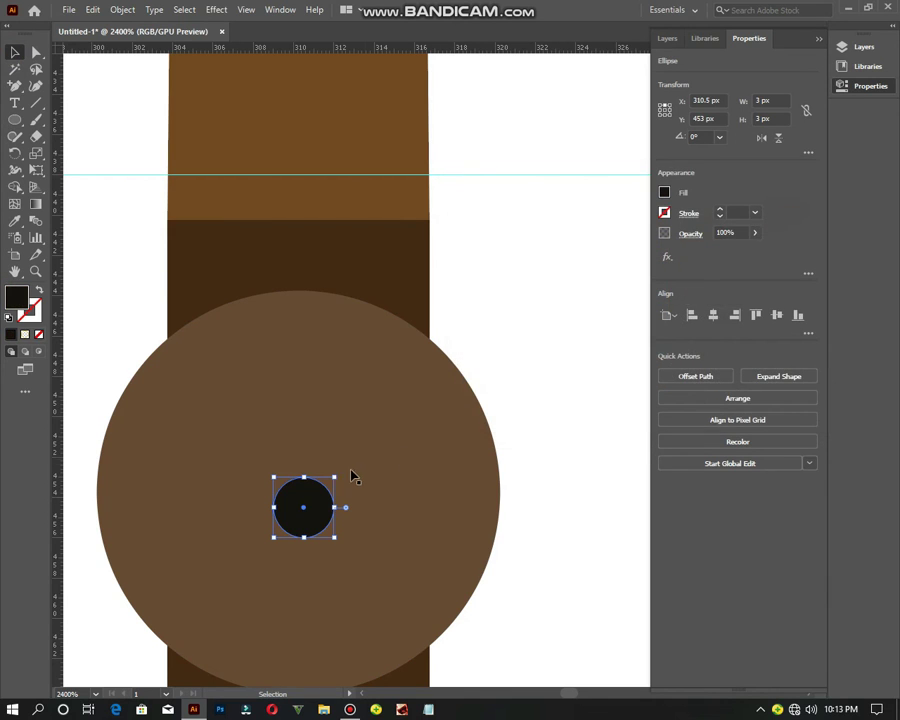
{"action": "key", "text": "ctrl+shift+a"}
Step: Fill the long tapered bar with red F20F3B and deselect it
{"action": "scroll", "coordinate": [416, 330], "scroll_direction": "down", "scroll_amount": 4}
{"action": "scroll", "coordinate": [390, 302], "scroll_direction": "up", "scroll_amount": 1}
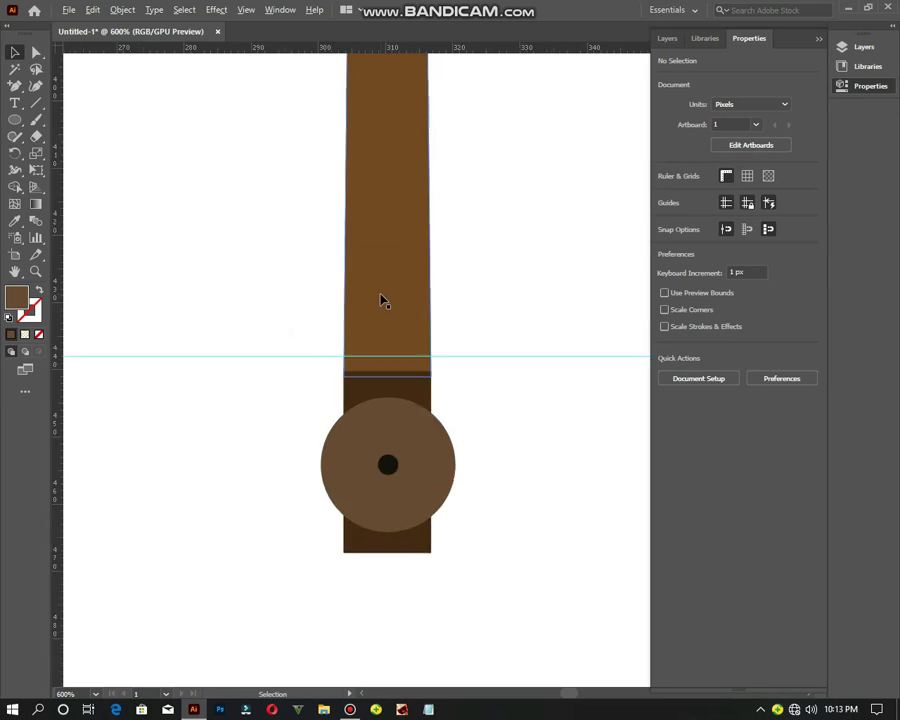
{"action": "scroll", "coordinate": [381, 297], "scroll_direction": "down", "scroll_amount": 2}
{"action": "left_click", "coordinate": [392, 236]}
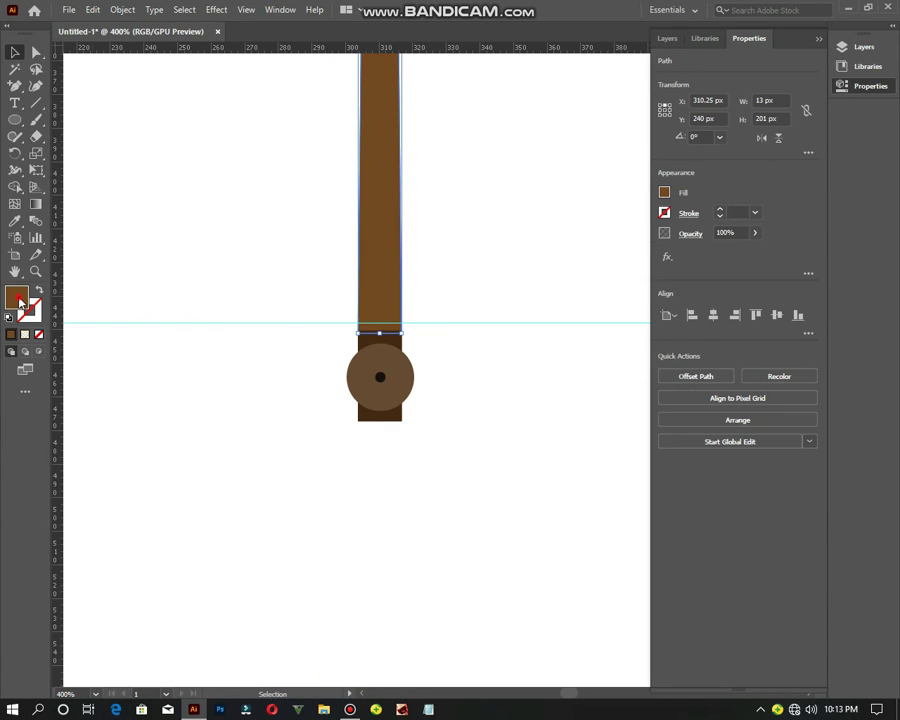
{"action": "double_click", "coordinate": [17, 298]}
{"action": "left_click", "coordinate": [620, 237]}
{"action": "left_click", "coordinate": [626, 224]}
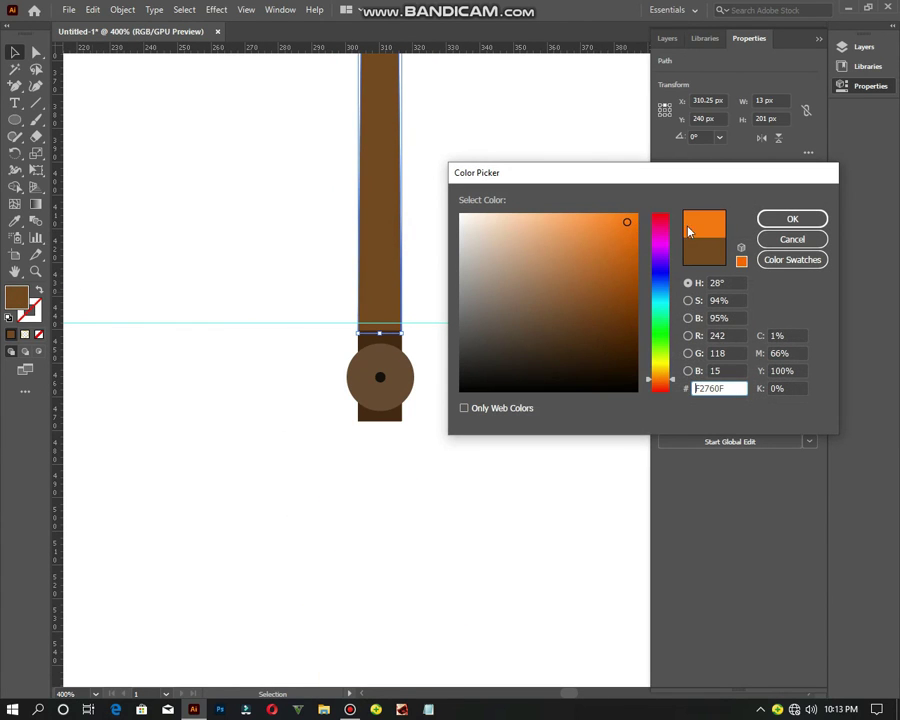
{"action": "left_click", "coordinate": [661, 221]}
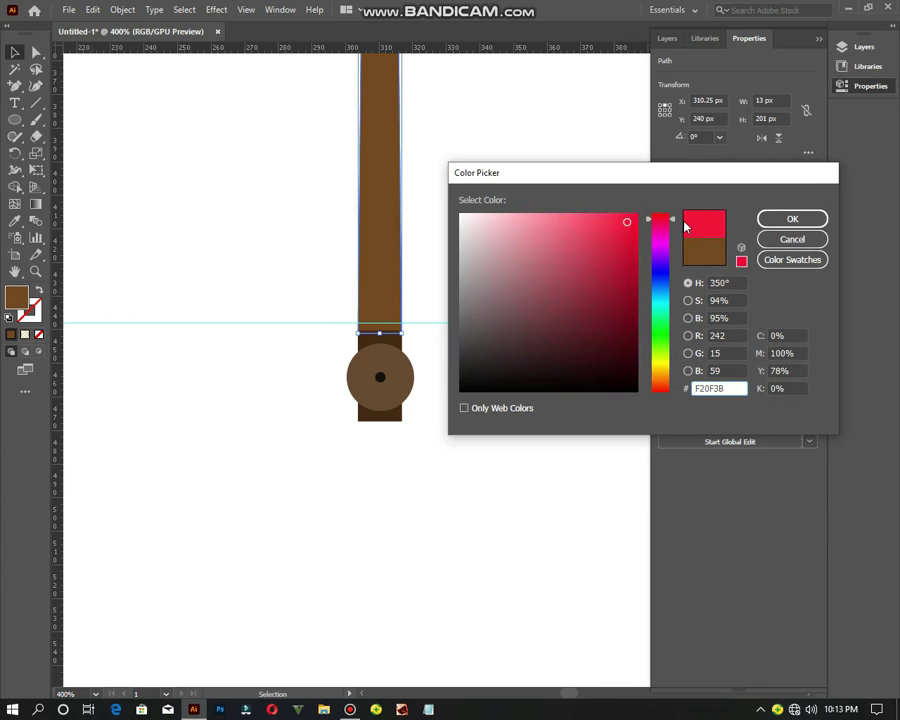
{"action": "left_click", "coordinate": [785, 219]}
{"action": "left_click", "coordinate": [538, 251]}
{"action": "scroll", "coordinate": [540, 253], "scroll_direction": "up", "scroll_amount": 2}
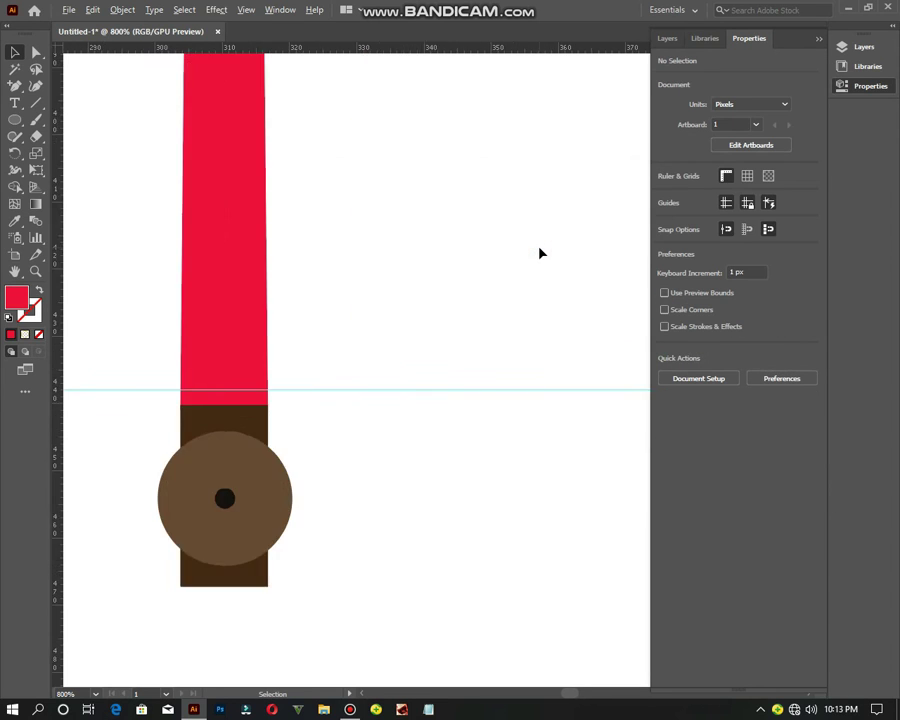
Step: Group all the parts of the red second hand
{"action": "scroll", "coordinate": [540, 253], "scroll_direction": "down", "scroll_amount": 8}
{"action": "left_click_drag", "start_coordinate": [497, 228], "coordinate": [536, 350]}
{"action": "right_click", "coordinate": [519, 310]}
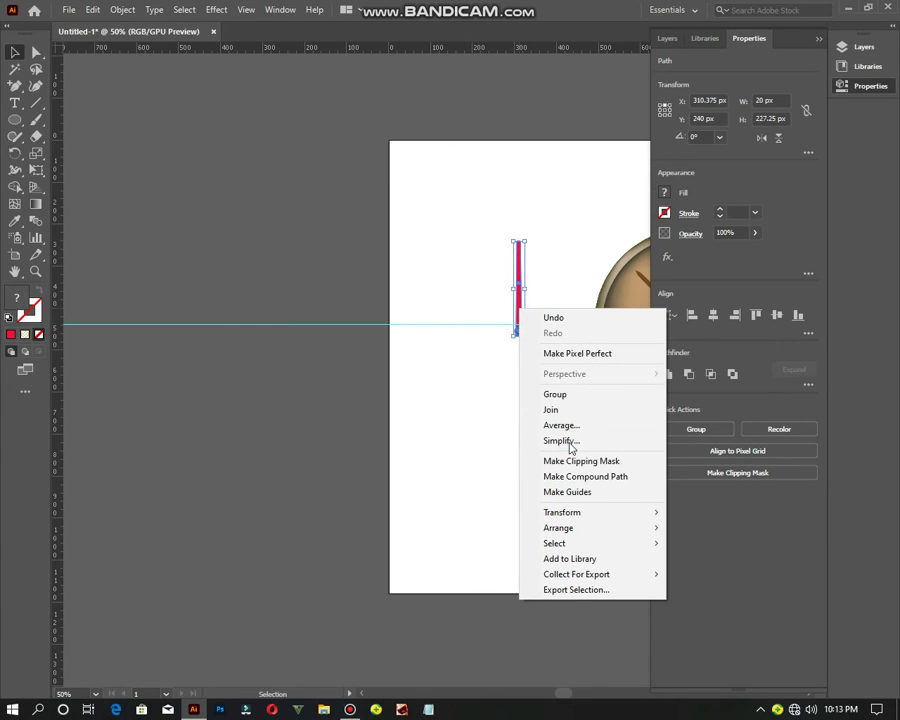
{"action": "left_click", "coordinate": [557, 394]}
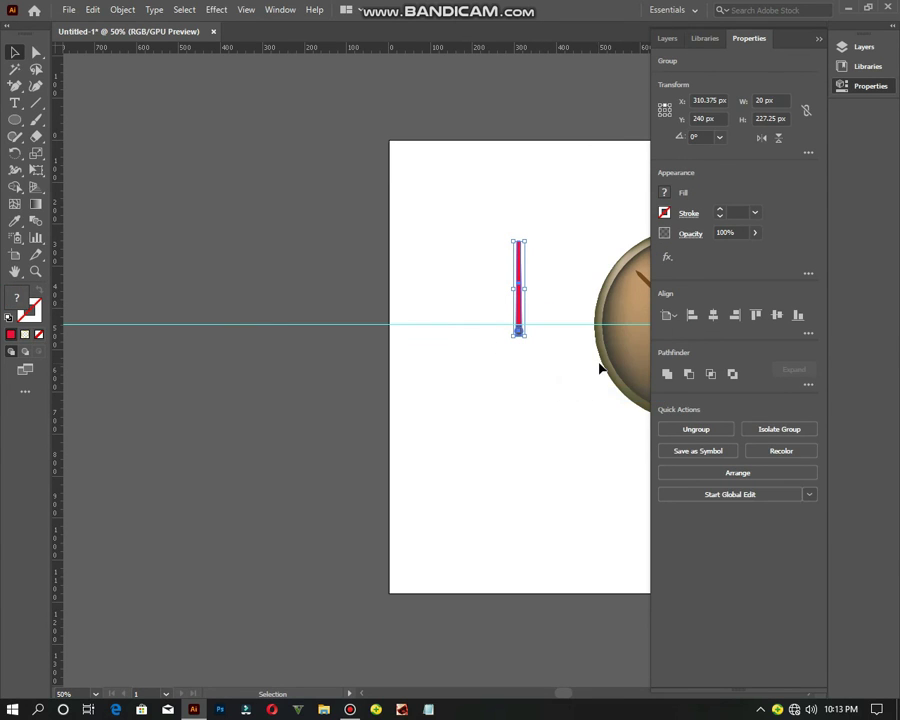
Step: Move the grouped second hand right beside the clock's upper-left edge, at about X 484 px and Y 167 px
{"action": "left_click_drag", "start_coordinate": [599, 366], "coordinate": [289, 358]}
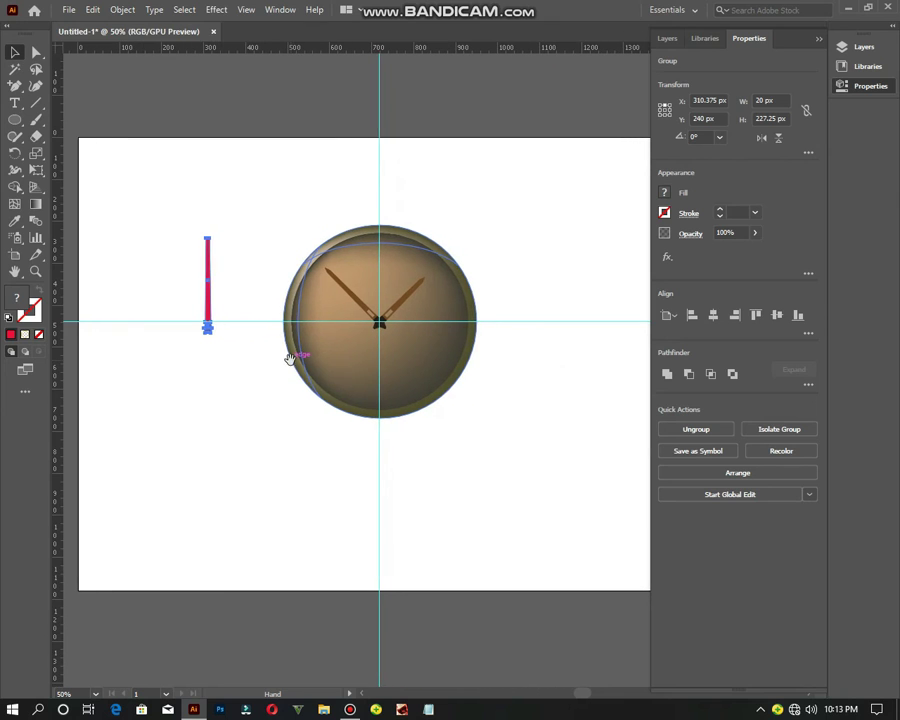
{"action": "scroll", "coordinate": [352, 333], "scroll_direction": "up", "scroll_amount": 1}
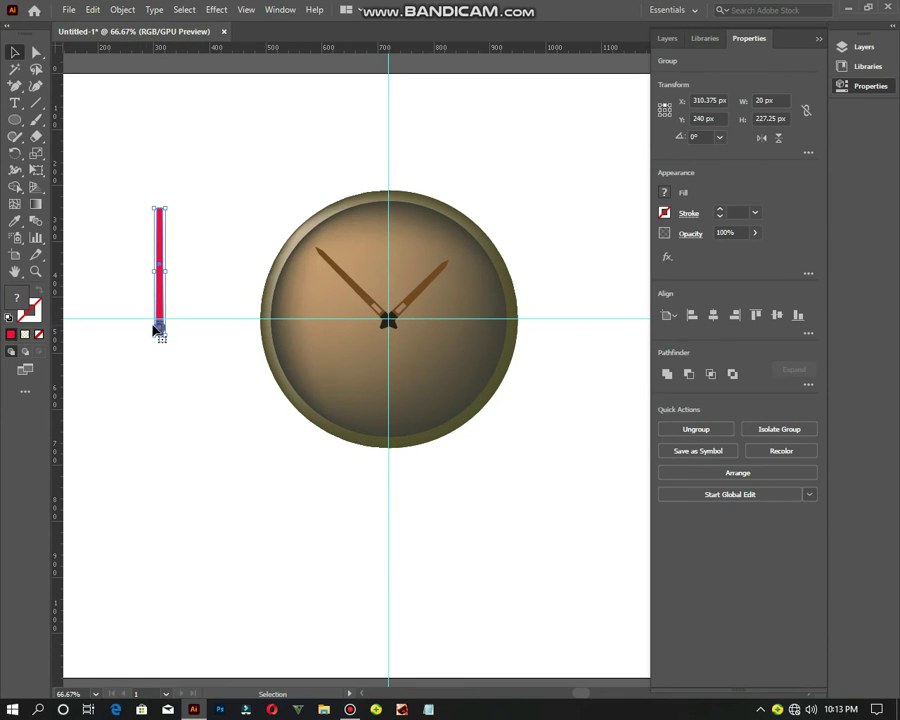
{"action": "key", "text": "ctrl+equal"}
{"action": "key", "text": "ctrl+equal"}
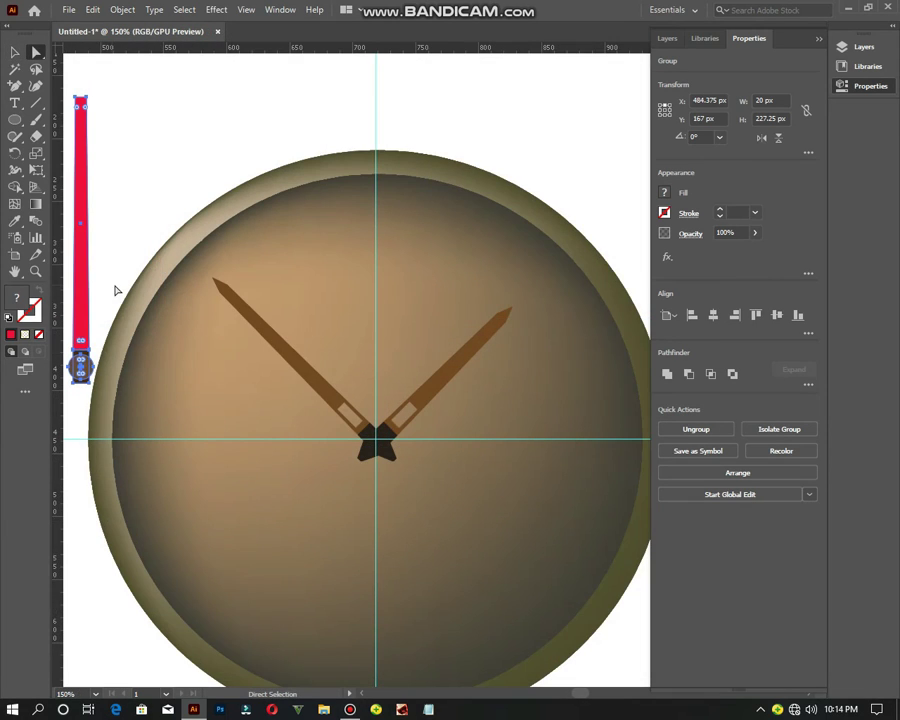
Step: Try to group the clock face together with its two brown hands
{"action": "left_click_drag", "start_coordinate": [150, 194], "coordinate": [368, 378]}
{"action": "right_click", "coordinate": [368, 378]}
{"action": "mouse_move", "coordinate": [430, 520]}
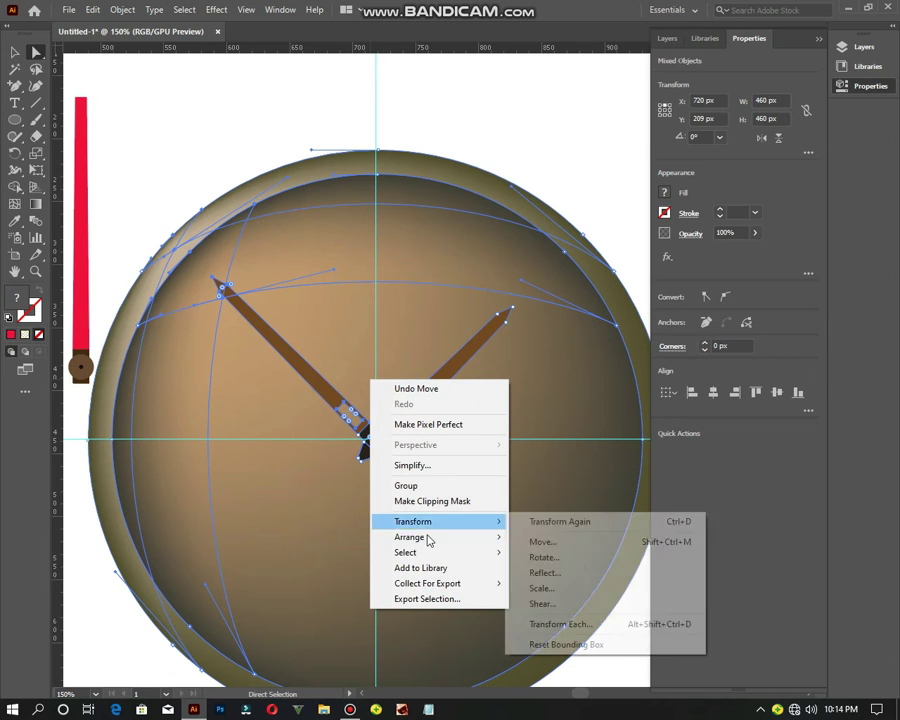
{"action": "left_click", "coordinate": [428, 486]}
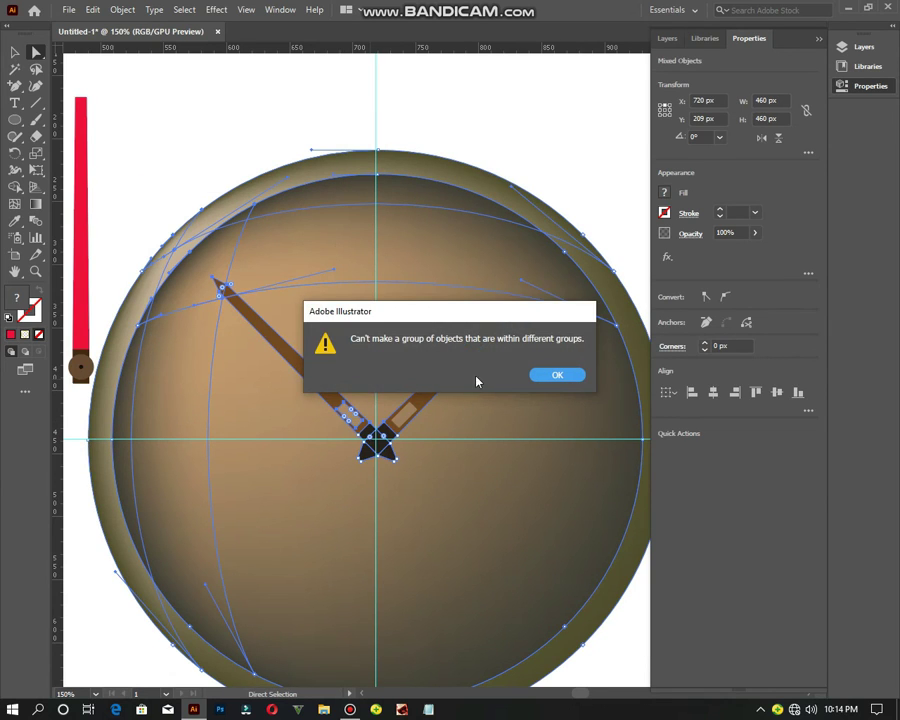
{"action": "left_click", "coordinate": [535, 377]}
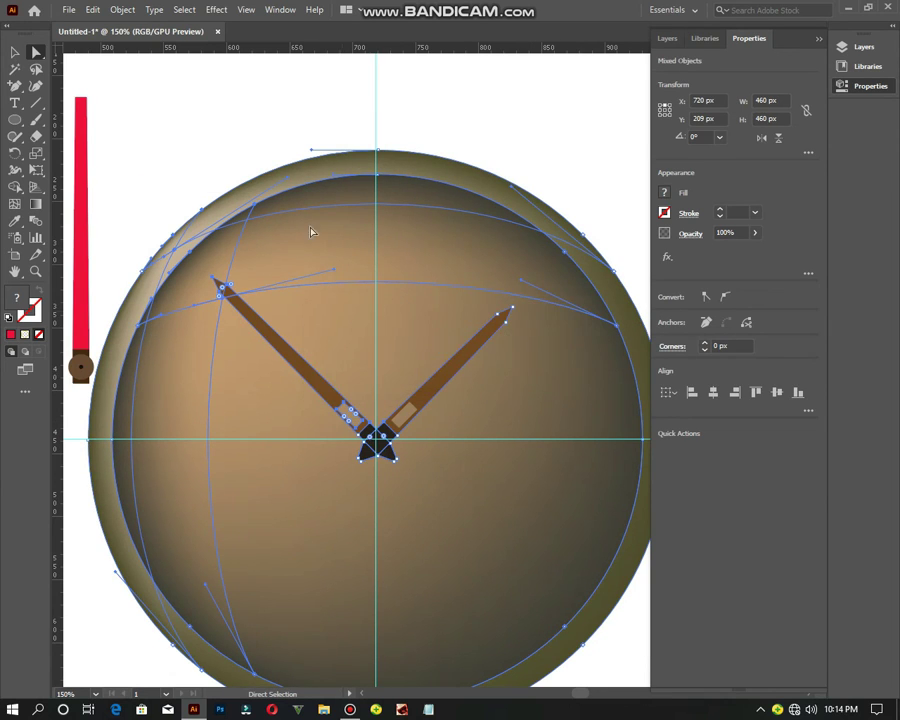
{"action": "left_click", "coordinate": [210, 158]}
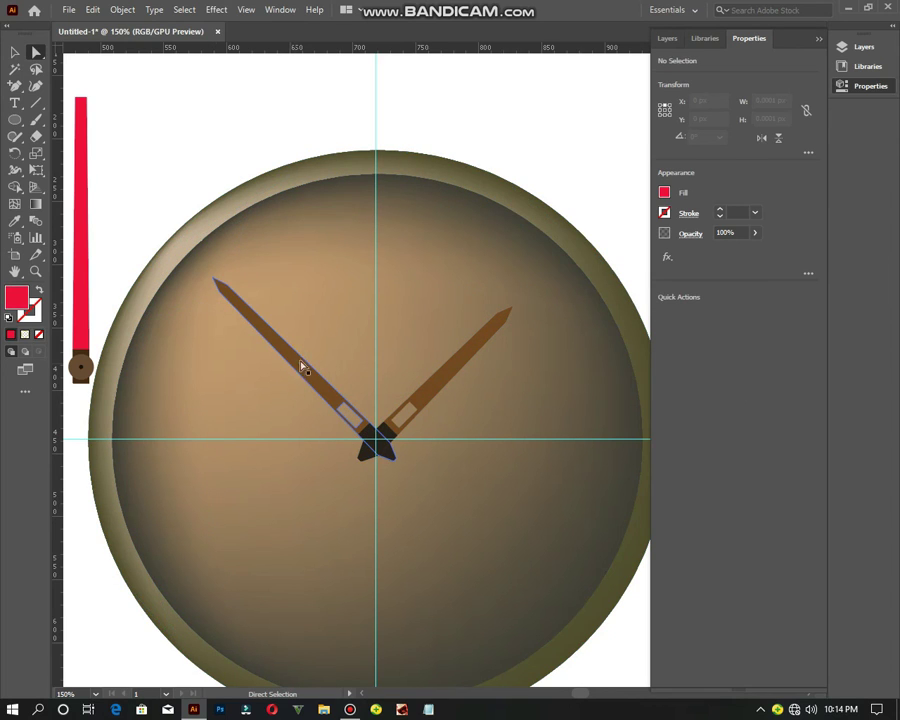
{"action": "mouse_move", "coordinate": [412, 350]}
{"action": "left_mouse_down"}
{"action": "mouse_move", "coordinate": [438, 331]}
{"action": "mouse_move", "coordinate": [426, 349]}
{"action": "mouse_move", "coordinate": [397, 355]}
{"action": "left_mouse_up"}
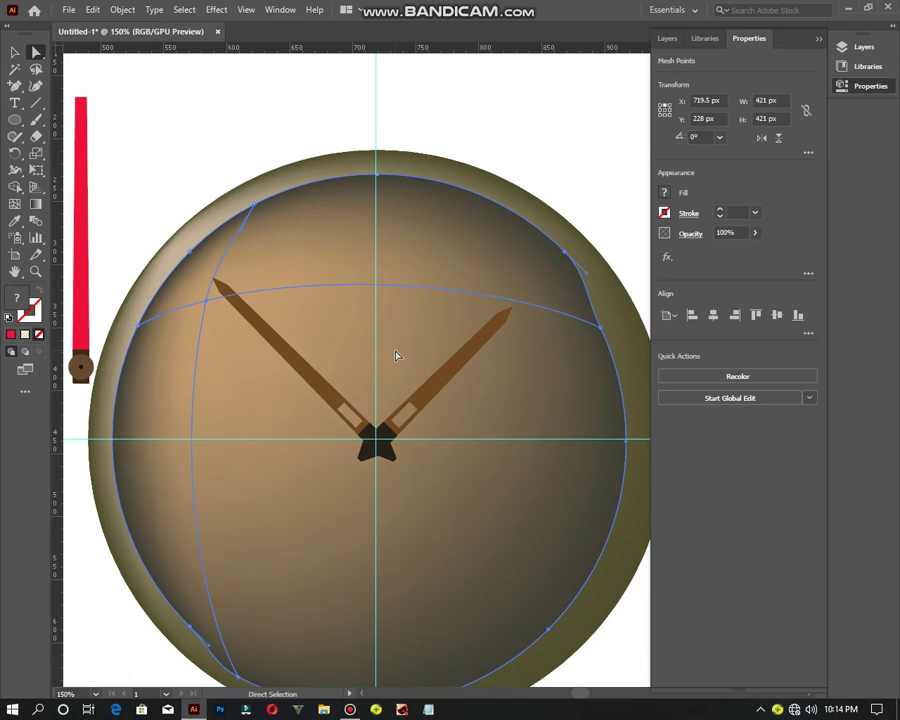
{"action": "left_click", "coordinate": [224, 168]}
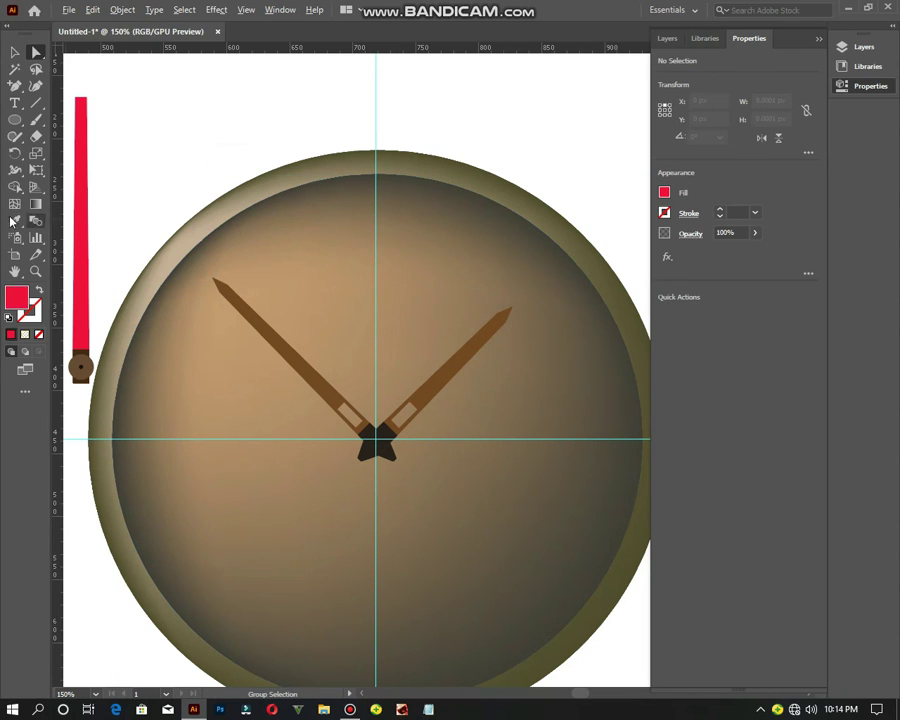
Step: Narrow the tip of the red second hand by shifting its top corner points inward
{"action": "mouse_move", "coordinate": [131, 210]}
{"action": "left_mouse_down"}
{"action": "mouse_move", "coordinate": [160, 212]}
{"action": "mouse_move", "coordinate": [279, 263]}
{"action": "left_mouse_up"}
{"action": "left_click", "coordinate": [205, 148]}
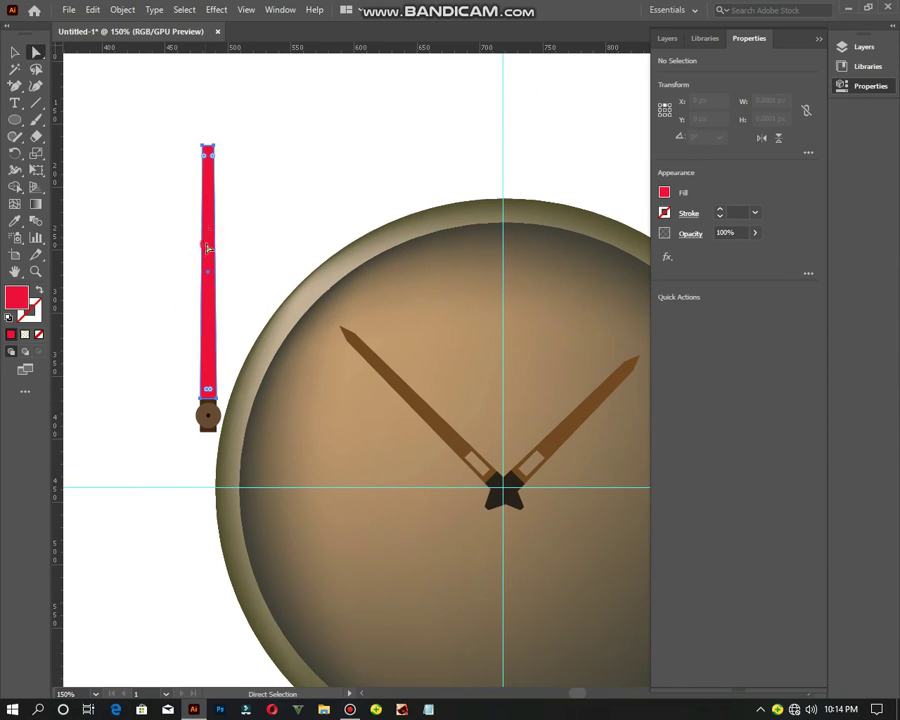
{"action": "left_click", "coordinate": [203, 146]}
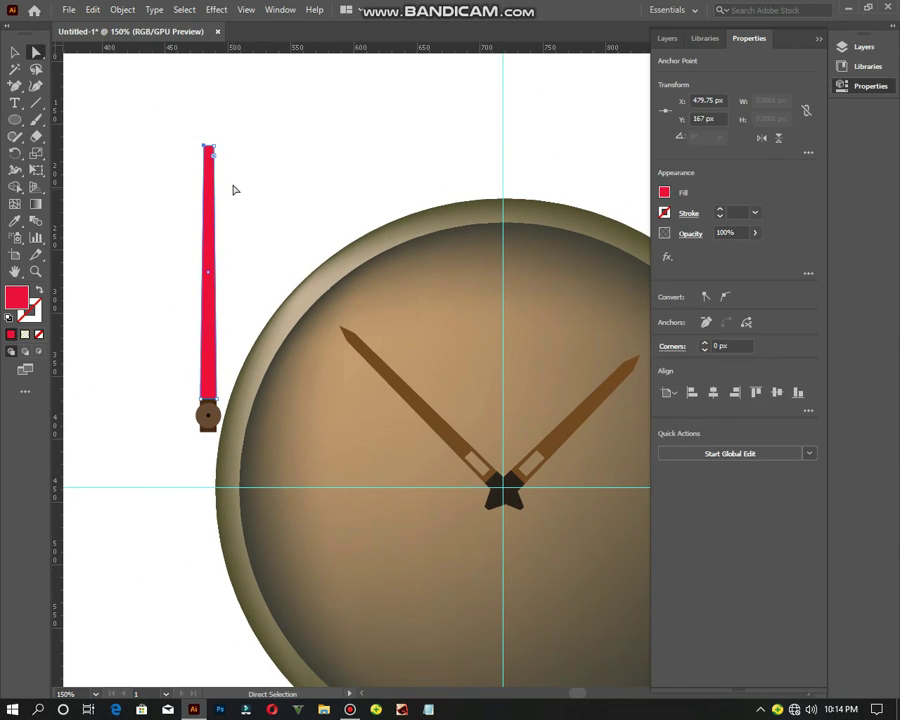
{"action": "key", "text": "Right"}
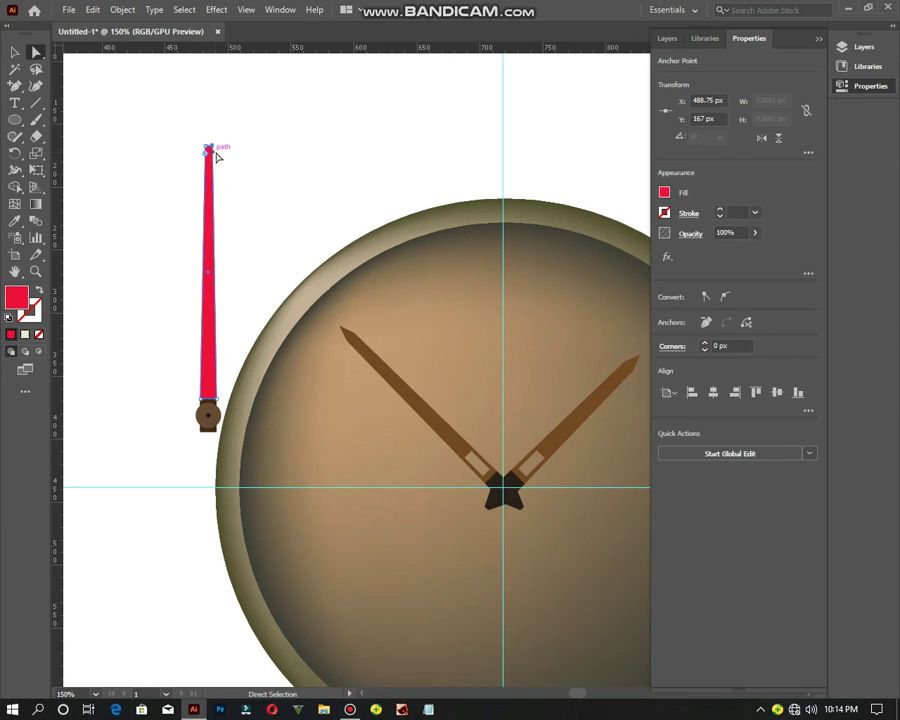
{"action": "left_click", "coordinate": [220, 162]}
Step: Fill the tapered bar of the second hand with muted mauve 7F4956 and deselect it
{"action": "left_click", "coordinate": [205, 278]}
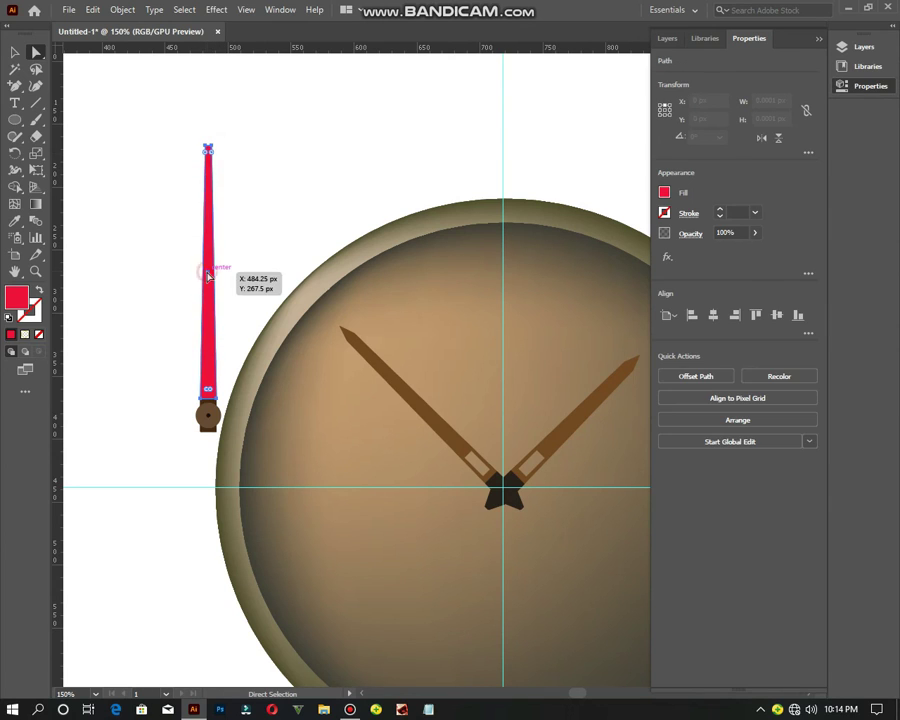
{"action": "double_click", "coordinate": [16, 297]}
{"action": "mouse_move", "coordinate": [486, 272]}
{"action": "left_mouse_down"}
{"action": "mouse_move", "coordinate": [544, 294]}
{"action": "mouse_move", "coordinate": [535, 302]}
{"action": "left_mouse_up"}
{"action": "left_click", "coordinate": [805, 219]}
{"action": "left_click", "coordinate": [400, 177]}
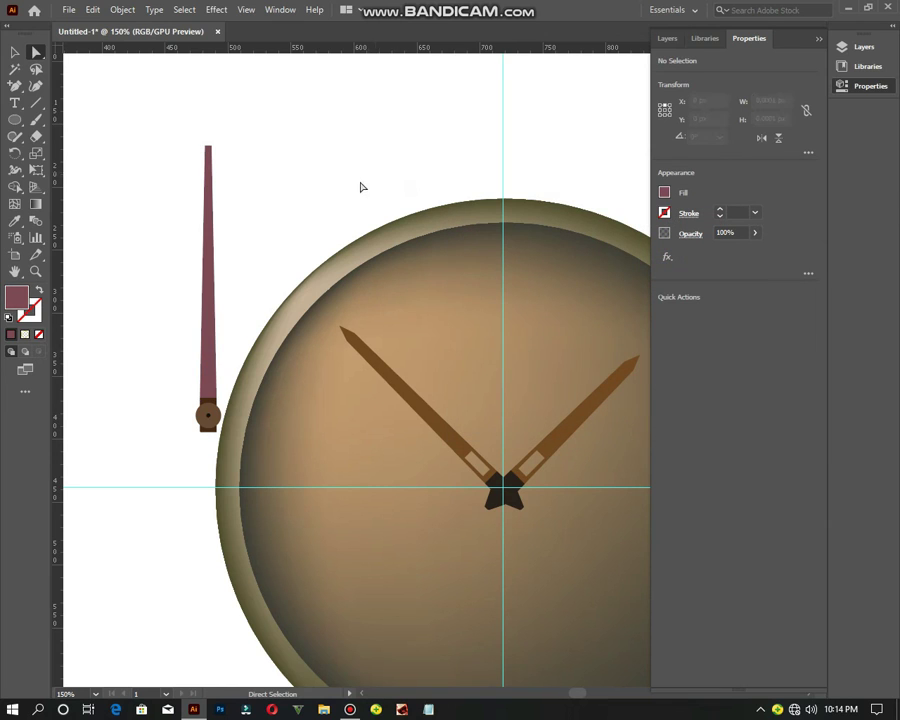
Step: Shorten the mauve bar to 177 px in height by lowering its two tip points
{"action": "left_click", "coordinate": [208, 151]}
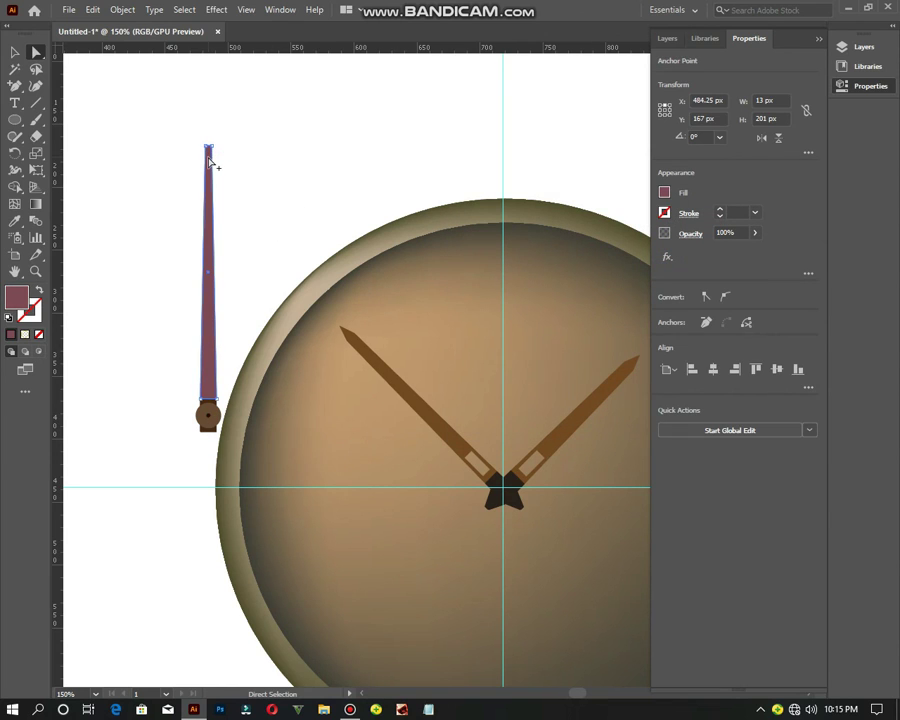
{"action": "scroll", "coordinate": [209, 160], "scroll_direction": "up", "scroll_amount": 2, "text": "alt"}
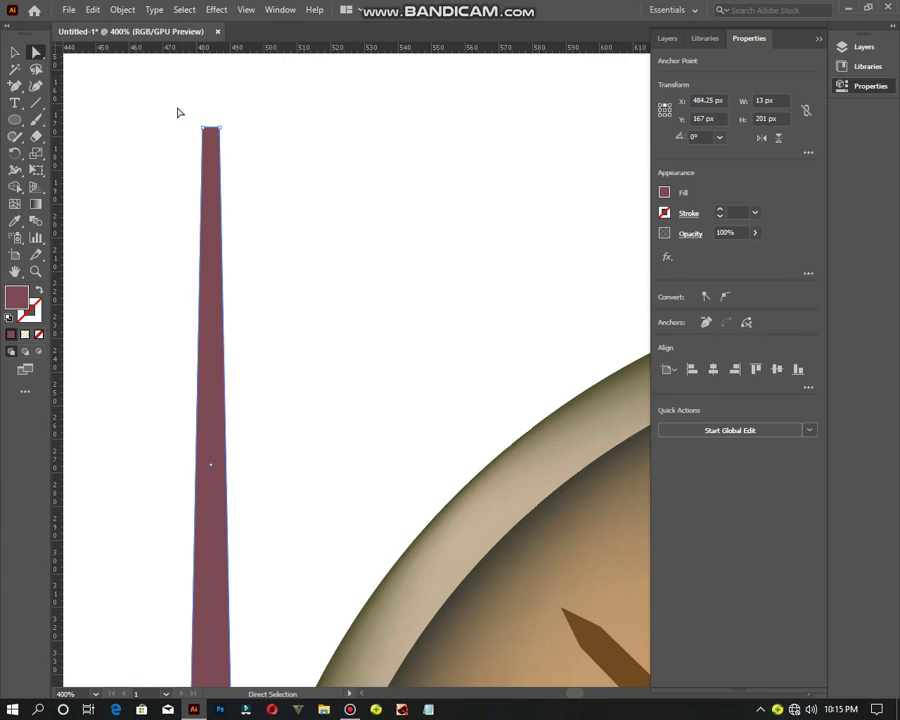
{"action": "left_click_drag", "start_coordinate": [178, 98], "coordinate": [220, 206]}
{"action": "scroll", "coordinate": [220, 207], "scroll_direction": "down", "scroll_amount": 1, "text": "alt"}
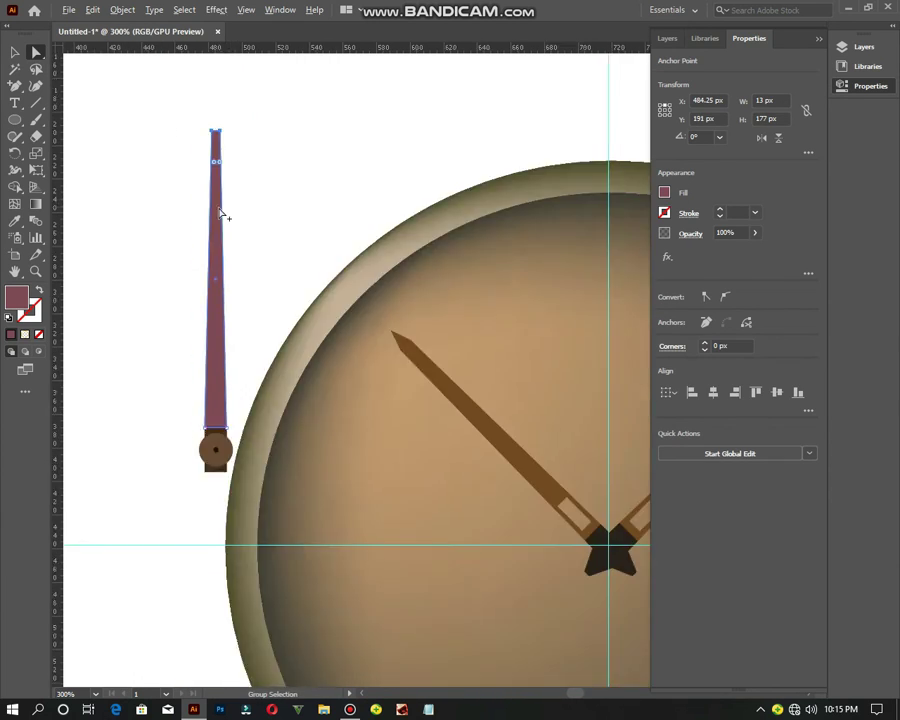
{"action": "scroll", "coordinate": [221, 212], "scroll_direction": "down", "scroll_amount": 2, "text": "alt"}
{"action": "left_click", "coordinate": [240, 178]}
Step: Place the second hand's pivot on the clock's centre, with the hand rotated to about 223° toward the lower right, and deselect it
{"action": "left_click", "coordinate": [216, 386]}
{"action": "key", "text": "v"}
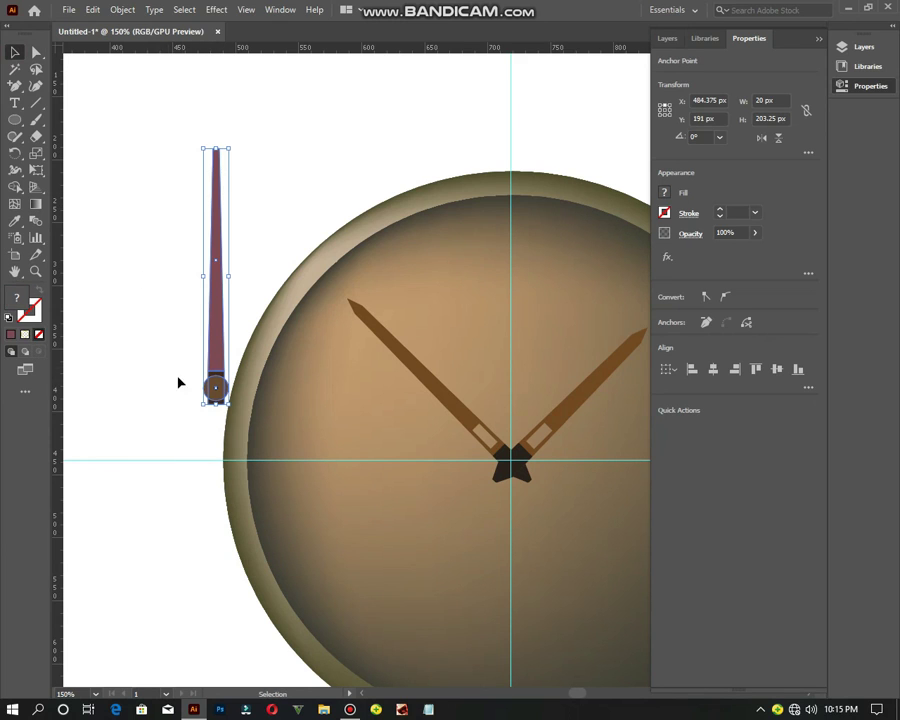
{"action": "left_click_drag", "start_coordinate": [201, 410], "coordinate": [509, 464]}
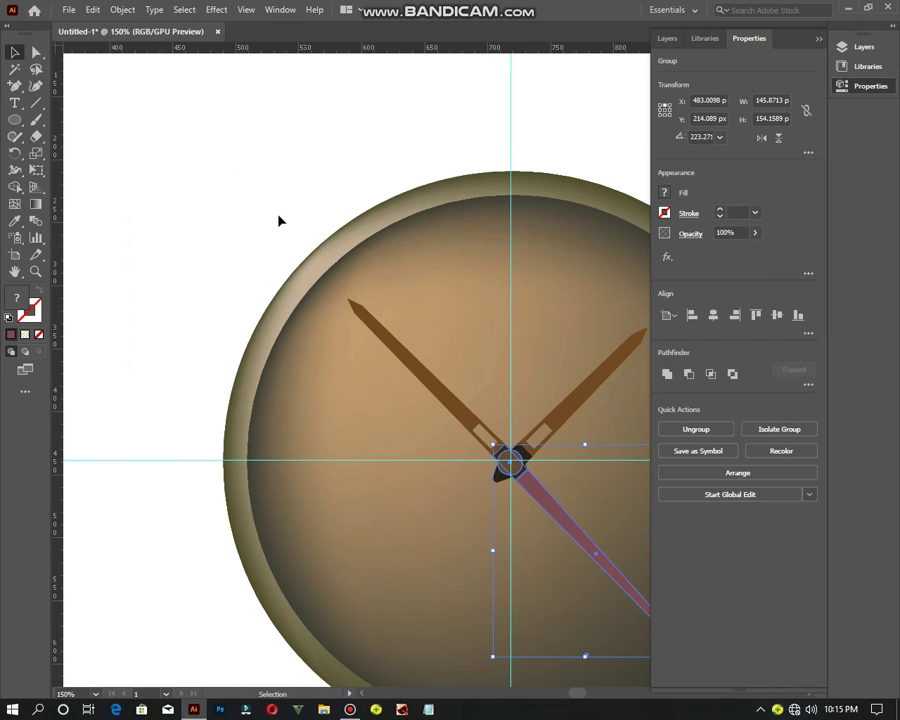
{"action": "left_click", "coordinate": [279, 195]}
Step: Draw a 23 px circle on the blank artboard outside the clock's upper-left edge
{"action": "scroll", "coordinate": [347, 307], "scroll_direction": "down", "scroll_amount": 5}
{"action": "scroll", "coordinate": [347, 307], "scroll_direction": "down", "scroll_amount": 2}
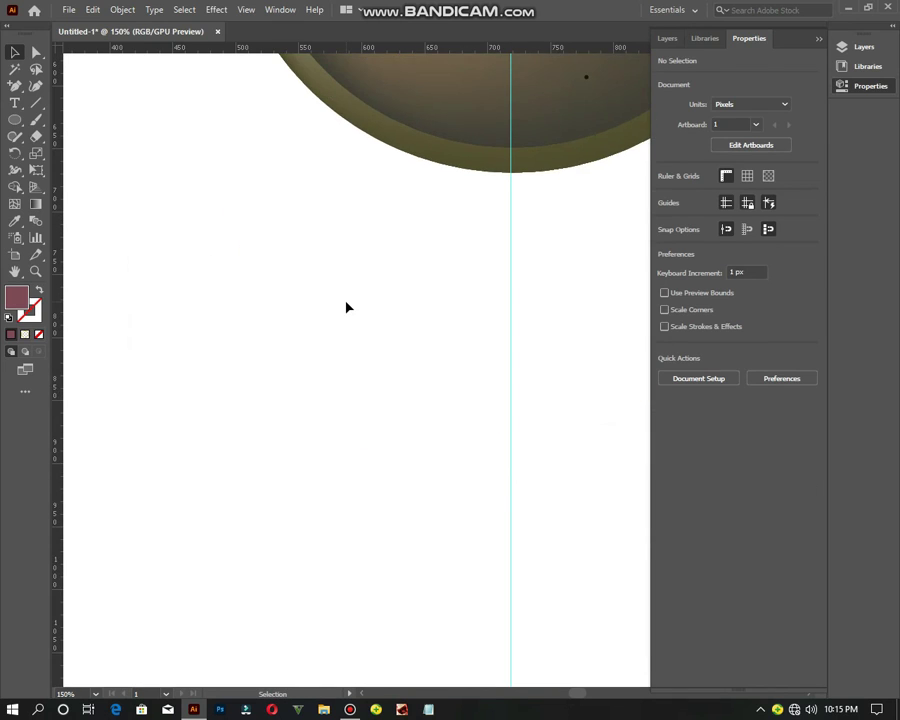
{"action": "scroll", "coordinate": [505, 264], "scroll_direction": "up", "scroll_amount": 1}
{"action": "scroll", "coordinate": [534, 267], "scroll_direction": "up", "scroll_amount": 1}
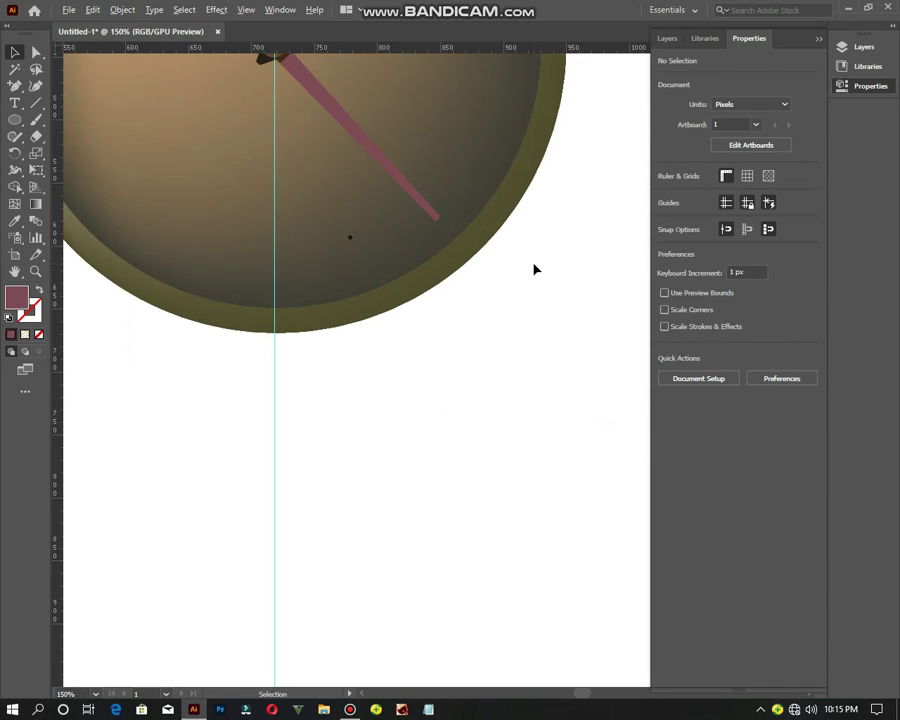
{"action": "scroll", "coordinate": [534, 267], "scroll_direction": "down", "scroll_amount": 1}
{"action": "scroll", "coordinate": [504, 255], "scroll_direction": "up", "scroll_amount": 1}
{"action": "scroll", "coordinate": [518, 242], "scroll_direction": "up", "scroll_amount": 1}
{"action": "scroll", "coordinate": [524, 238], "scroll_direction": "up", "scroll_amount": 1}
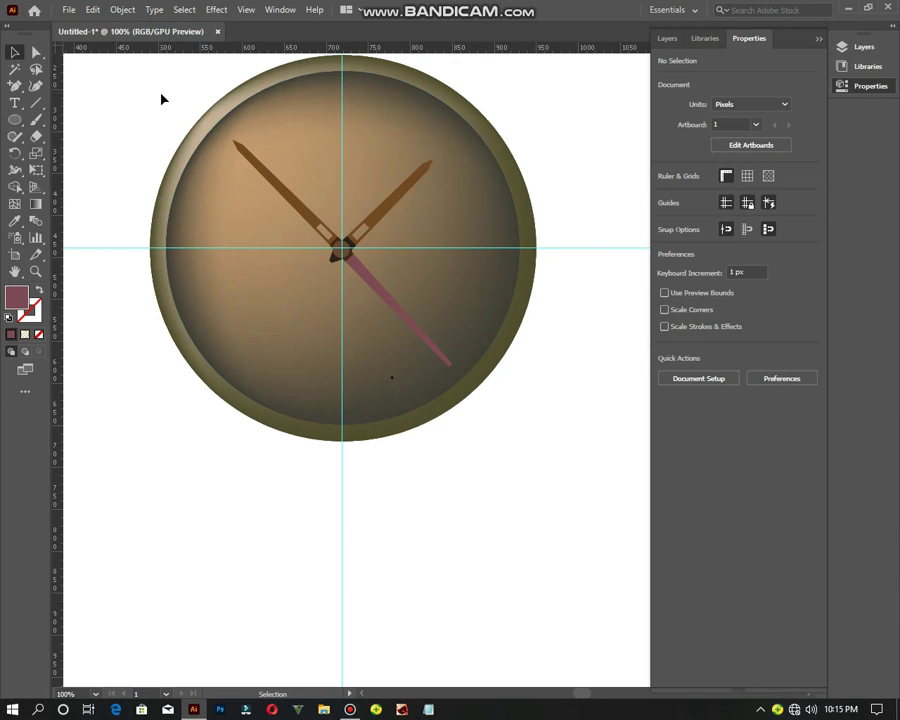
{"action": "key", "text": "l"}
{"action": "left_click_drag", "start_coordinate": [97, 89], "coordinate": [116, 104]}
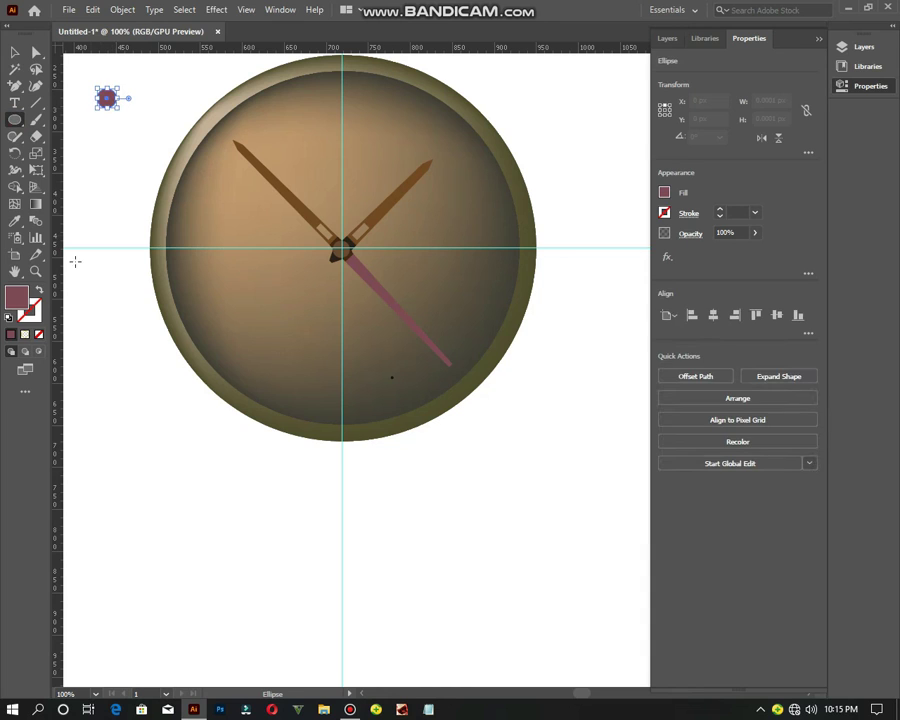
Step: Fill the small circle with near-black and move it onto the vertical guide at the face's twelve o'clock position
{"action": "double_click", "coordinate": [16, 296]}
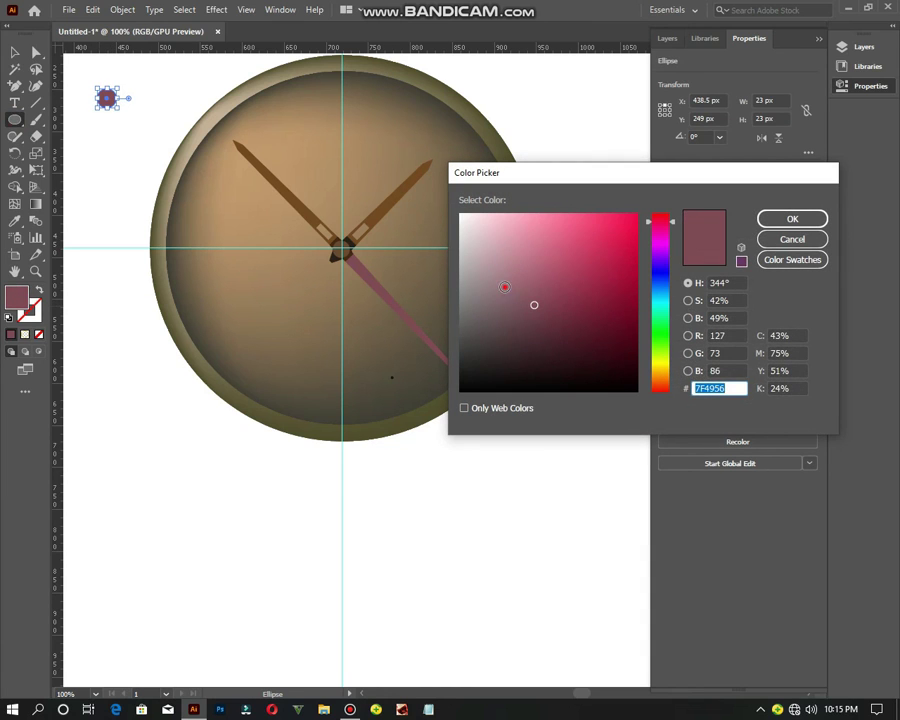
{"action": "mouse_move", "coordinate": [534, 304]}
{"action": "left_mouse_down"}
{"action": "mouse_move", "coordinate": [474, 352]}
{"action": "mouse_move", "coordinate": [472, 364]}
{"action": "left_mouse_up"}
{"action": "left_click", "coordinate": [790, 218]}
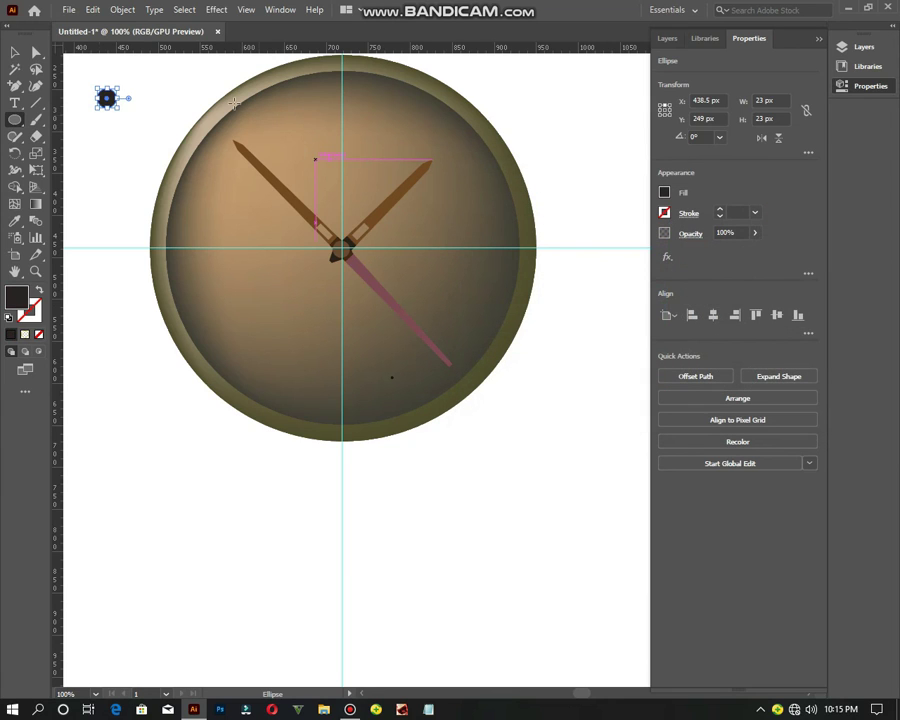
{"action": "left_click_drag", "start_coordinate": [107, 105], "coordinate": [343, 87]}
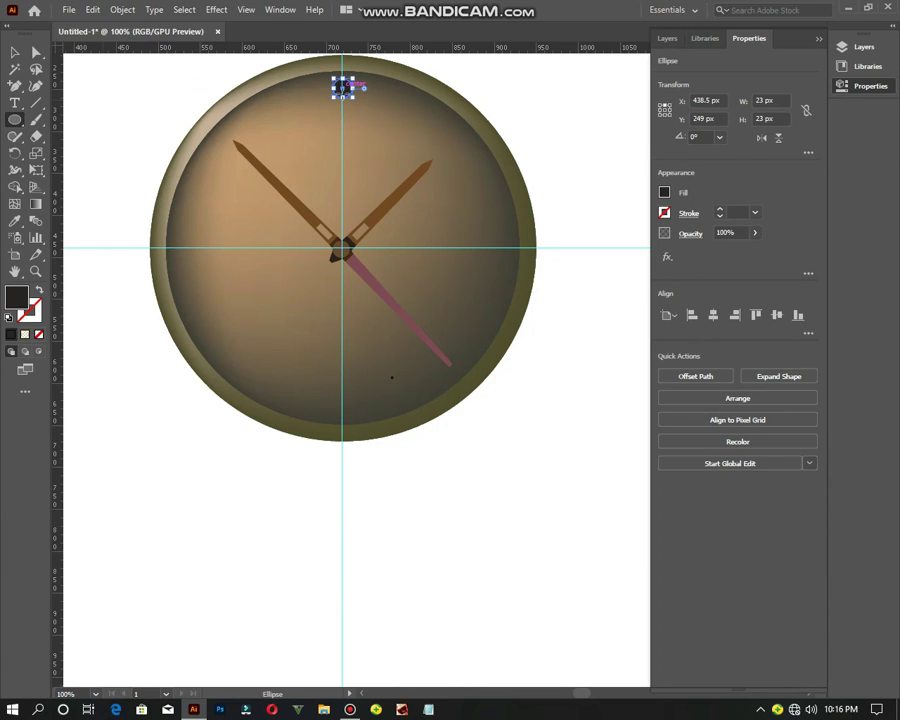
Step: Create a copy of the near-black dot rotated 30° around the clock's centre
{"action": "left_click", "coordinate": [15, 153]}
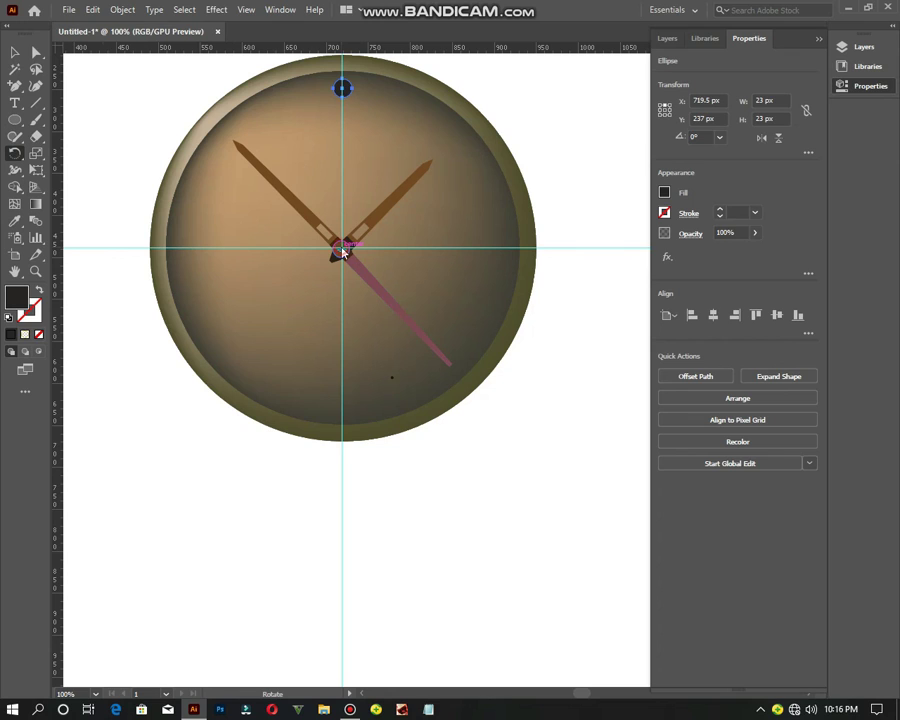
{"action": "left_click", "coordinate": [341, 252], "text": "alt"}
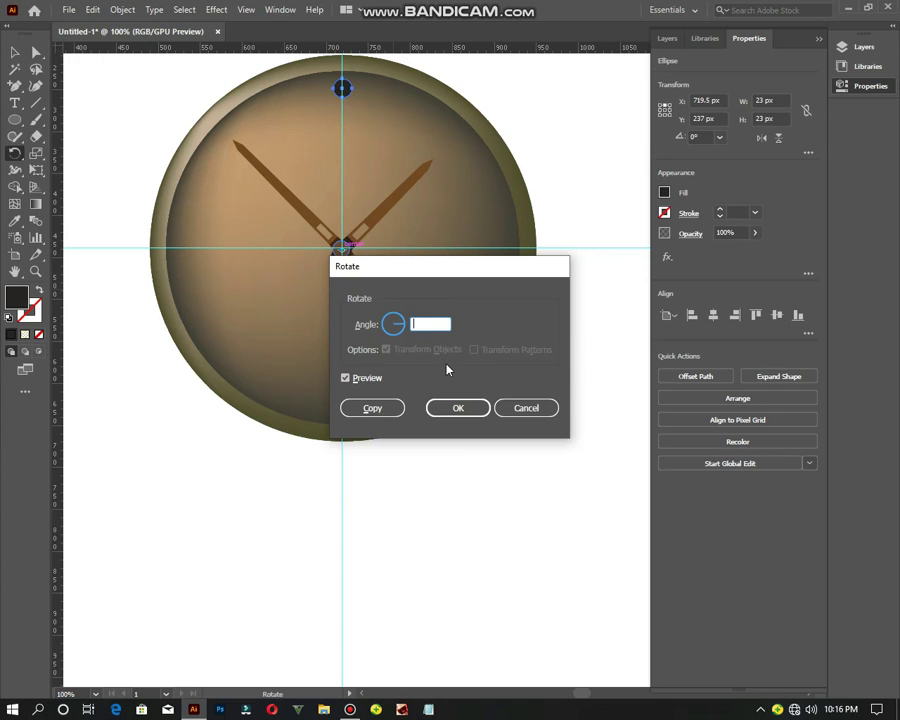
{"action": "type", "text": "30"}
{"action": "left_click", "coordinate": [372, 408]}
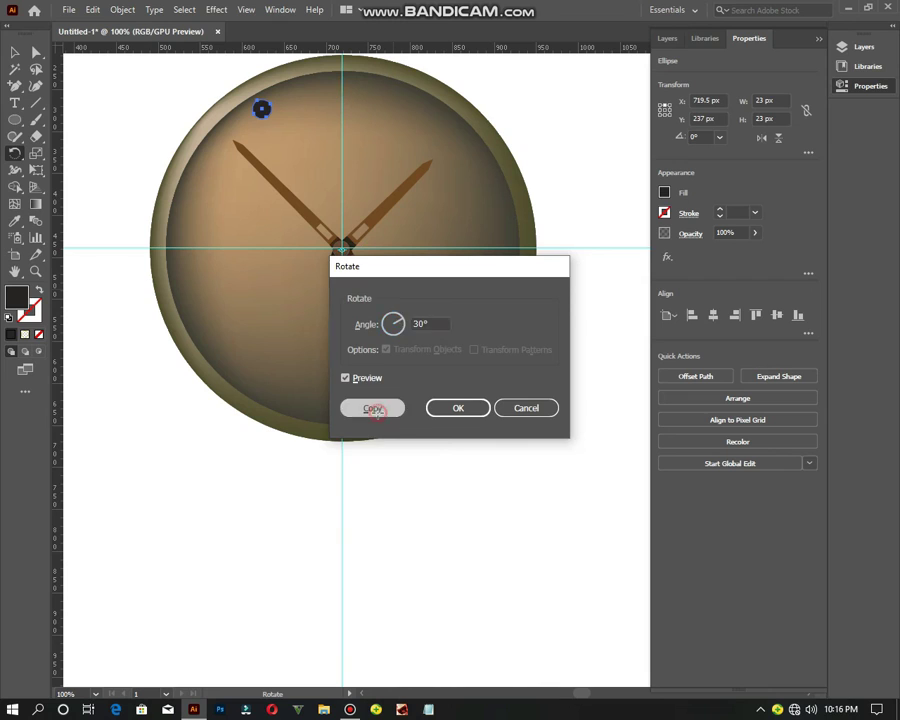
Step: Repeat the 30° rotated copy around the full face to complete the twelve hour markers, and deselect
{"action": "key", "text": "v"}
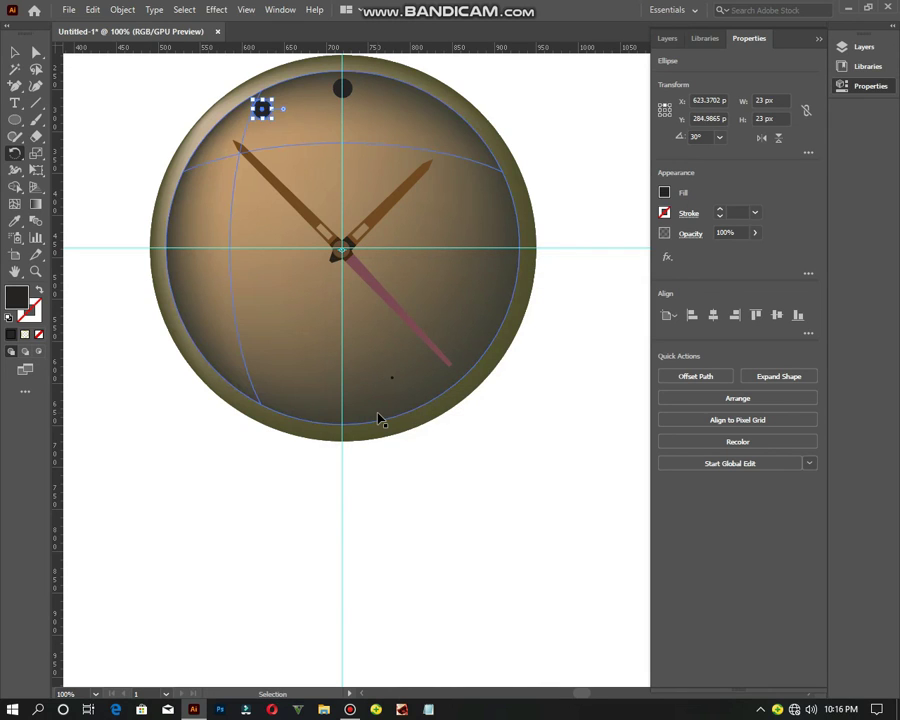
{"action": "key", "text": "ctrl+d"}
{"action": "key", "text": "ctrl+d"}
{"action": "key", "text": "ctrl+d"}
{"action": "key", "text": "ctrl+d"}
{"action": "key", "text": "ctrl+d"}
{"action": "key", "text": "ctrl+d"}
{"action": "key", "text": "ctrl+d"}
{"action": "key", "text": "ctrl+d"}
{"action": "key", "text": "ctrl+d"}
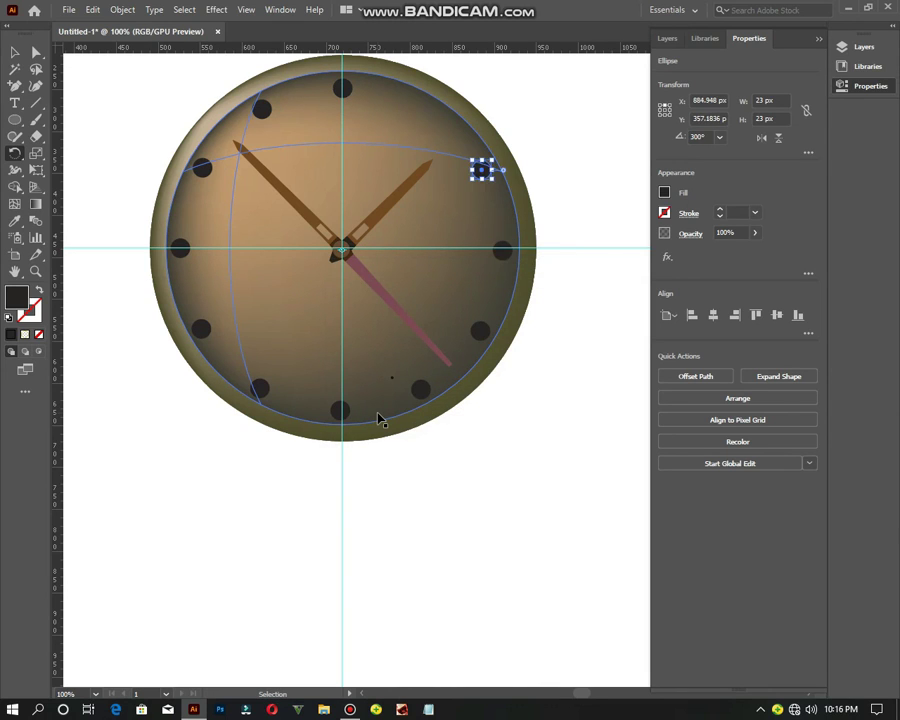
{"action": "key", "text": "ctrl+d"}
{"action": "key", "text": "ctrl+d"}
{"action": "key", "text": "r"}
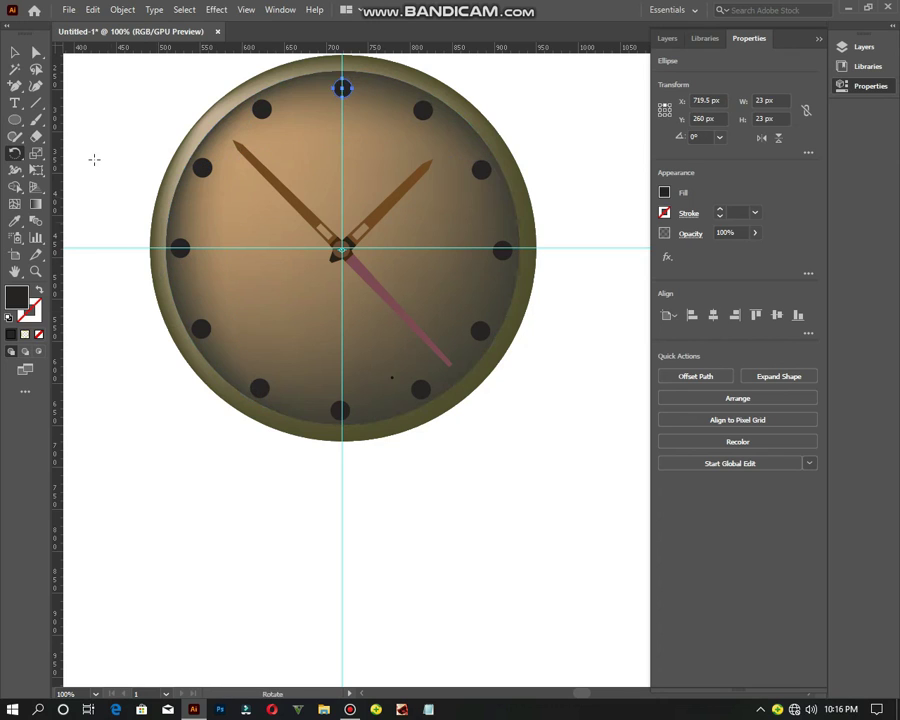
{"action": "key", "text": "v"}
{"action": "left_click", "coordinate": [84, 80]}
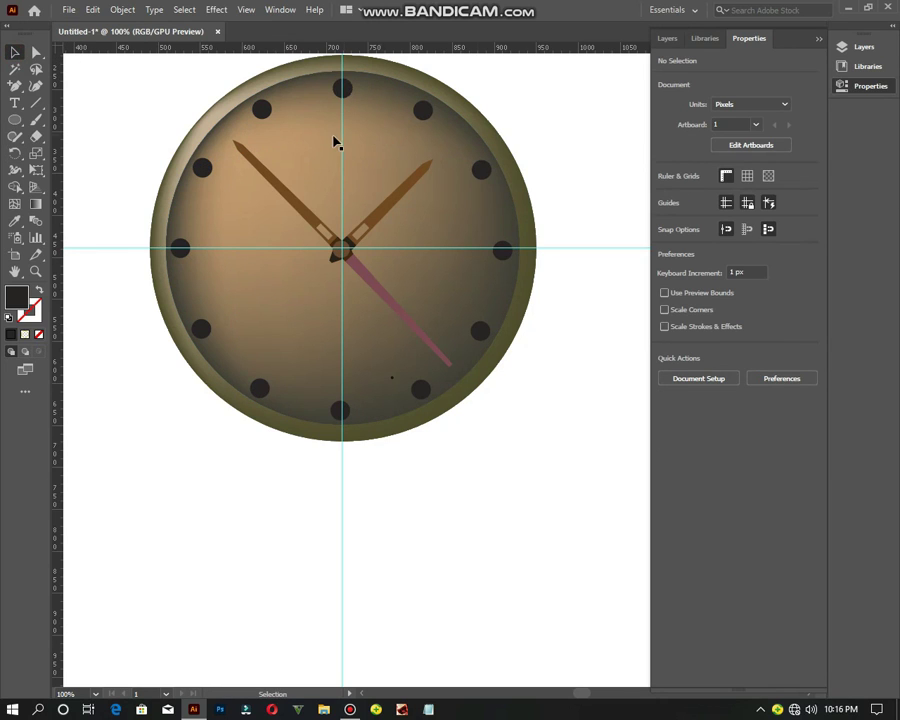
Step: Group all the clock's parts into one object and shift it up and to the right, off the guide intersection
{"action": "scroll", "coordinate": [313, 198], "scroll_direction": "up", "scroll_amount": 2}
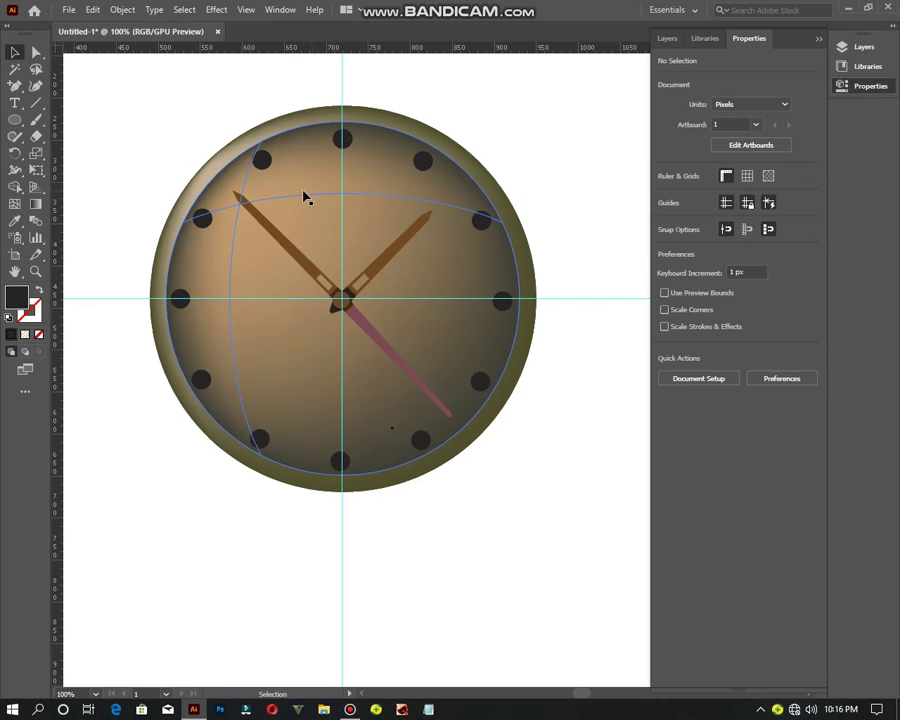
{"action": "left_click_drag", "start_coordinate": [83, 86], "coordinate": [605, 500]}
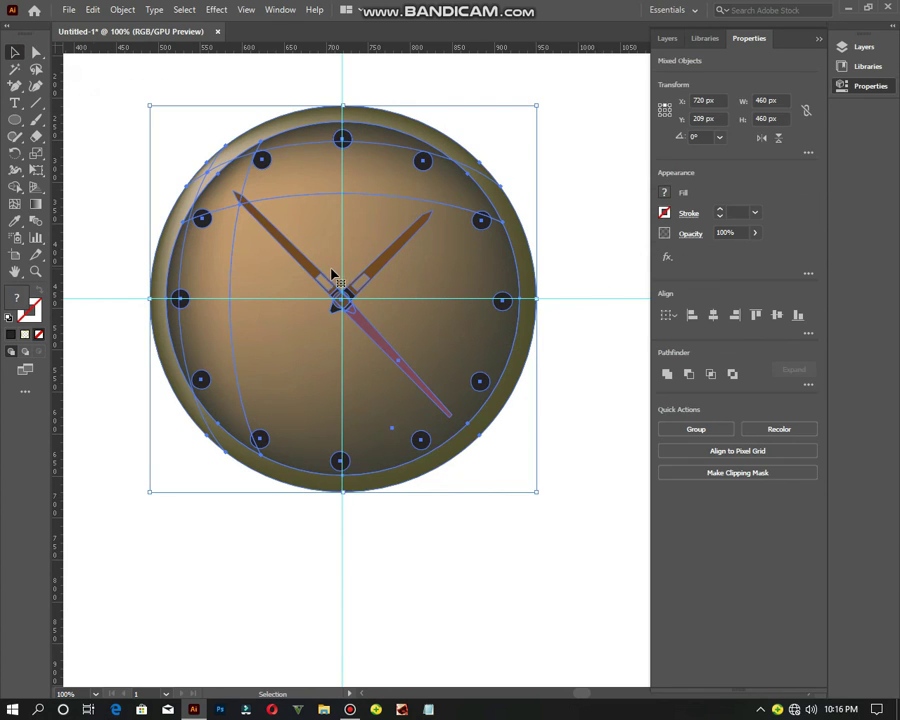
{"action": "right_click", "coordinate": [333, 273]}
{"action": "left_click", "coordinate": [400, 376]}
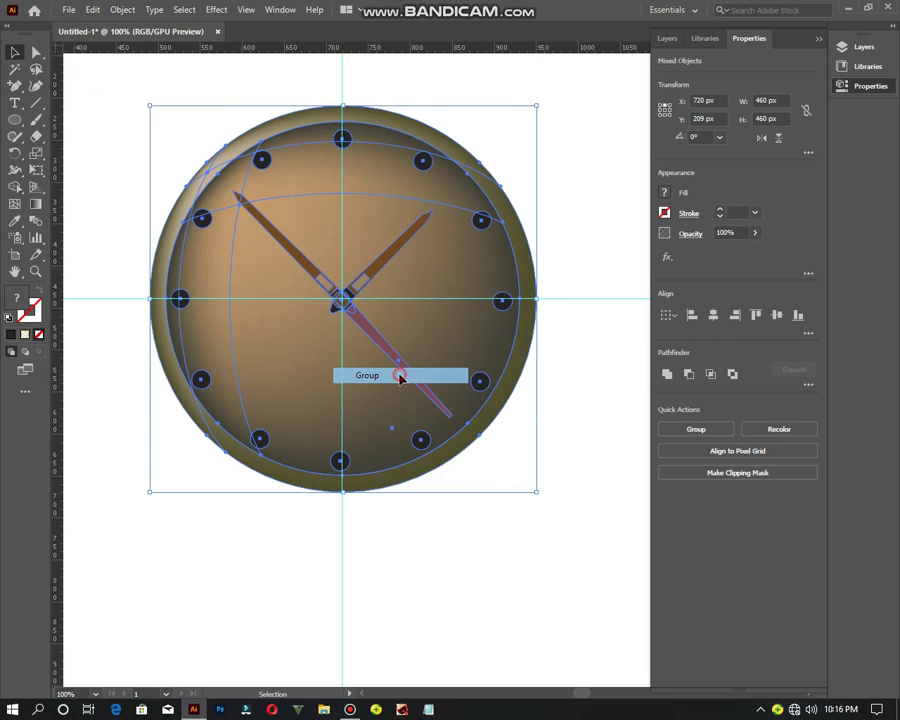
{"action": "left_click", "coordinate": [565, 421]}
{"action": "left_click_drag", "start_coordinate": [365, 327], "coordinate": [488, 278]}
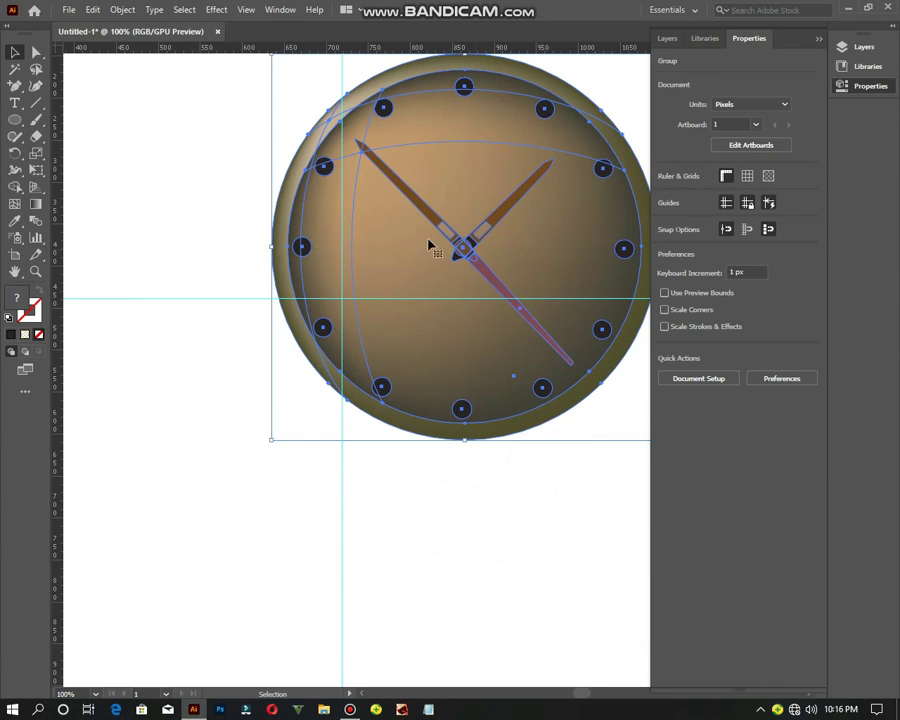
Step: Create a new landscape document from the Web-Large preset, 1920 x 1080 px in RGB Color
{"action": "left_click", "coordinate": [67, 11]}
{"action": "left_click", "coordinate": [70, 25]}
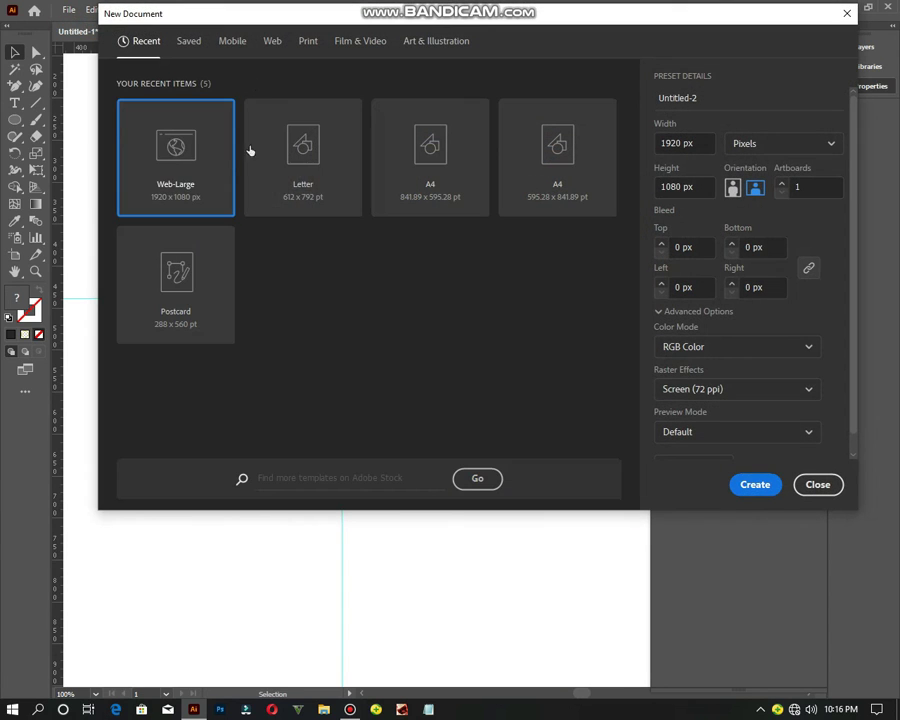
{"action": "left_click", "coordinate": [757, 484]}
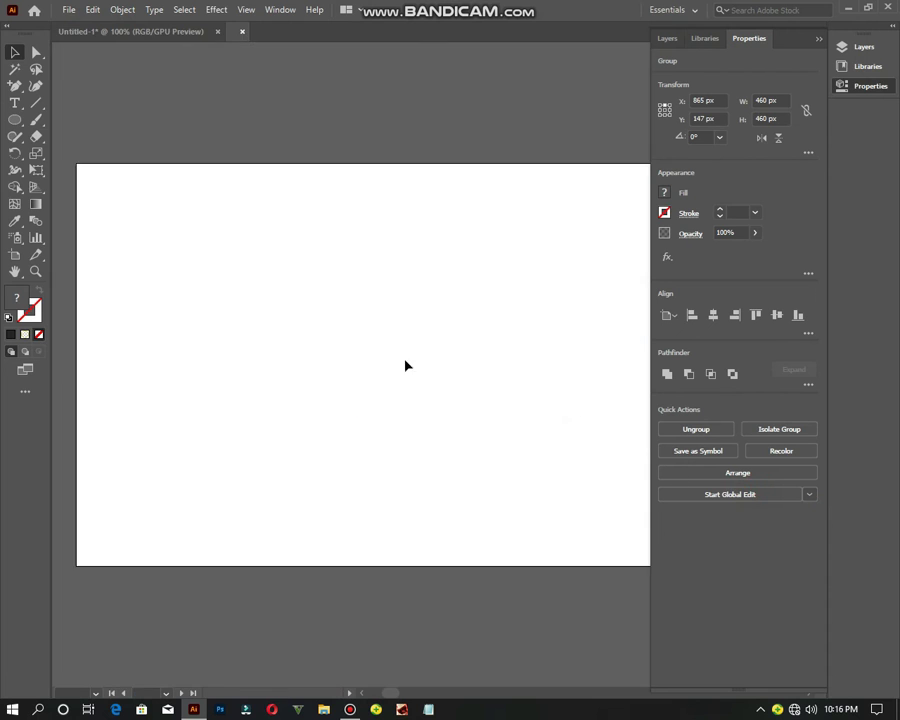
Step: Transfer the grouped clock from Untitled-1 onto the left half of the Untitled-2 artboard and deselect it
{"action": "left_click", "coordinate": [169, 31]}
{"action": "left_click_drag", "start_coordinate": [478, 305], "coordinate": [310, 120]}
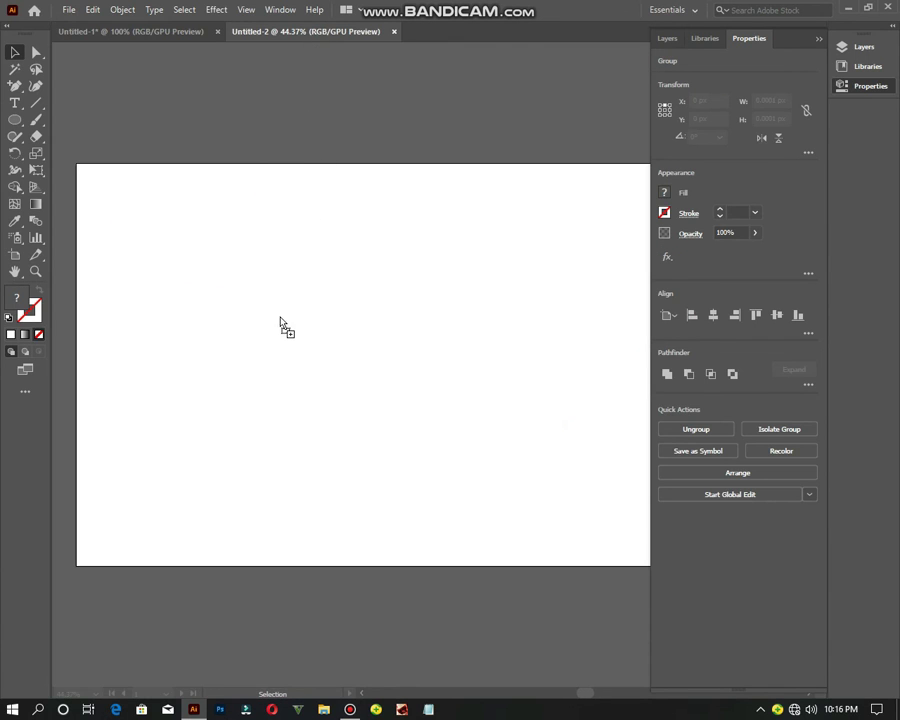
{"action": "left_click_drag", "start_coordinate": [281, 320], "coordinate": [283, 352]}
{"action": "left_click", "coordinate": [412, 320]}
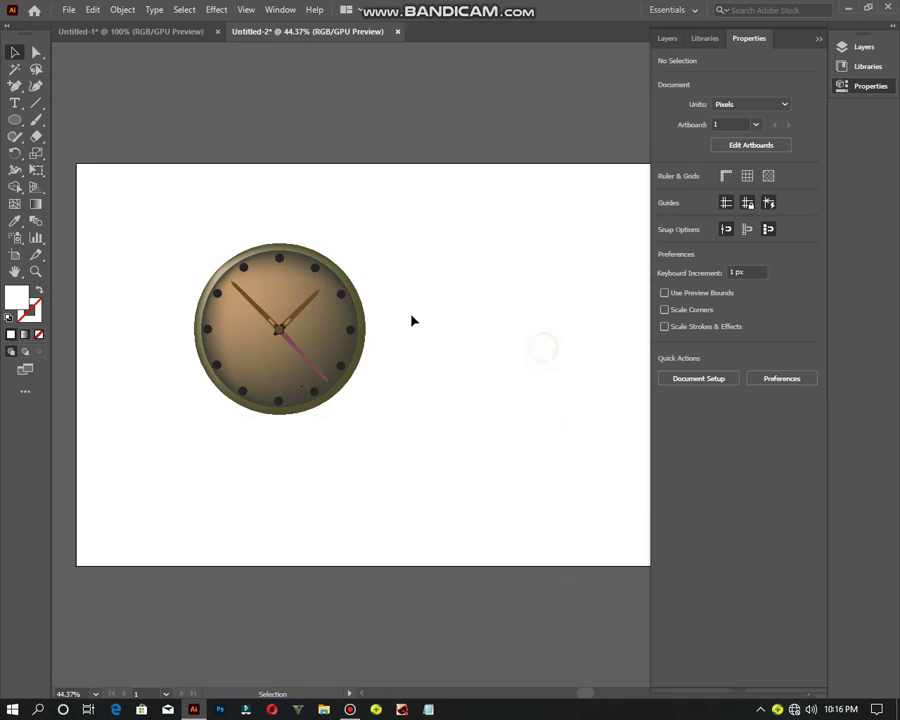
Step: Enlarge the clock proportionally to about 857 px across, move it down to fit within the artboard's height, and deselect it
{"action": "left_click", "coordinate": [327, 262]}
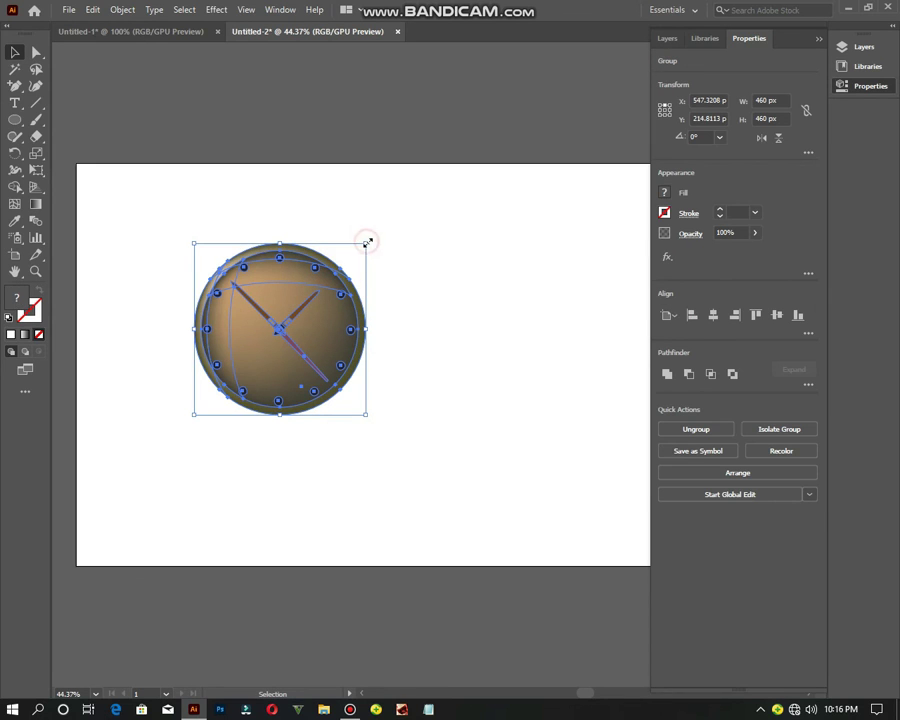
{"action": "left_click_drag", "start_coordinate": [367, 242], "coordinate": [500, 192]}
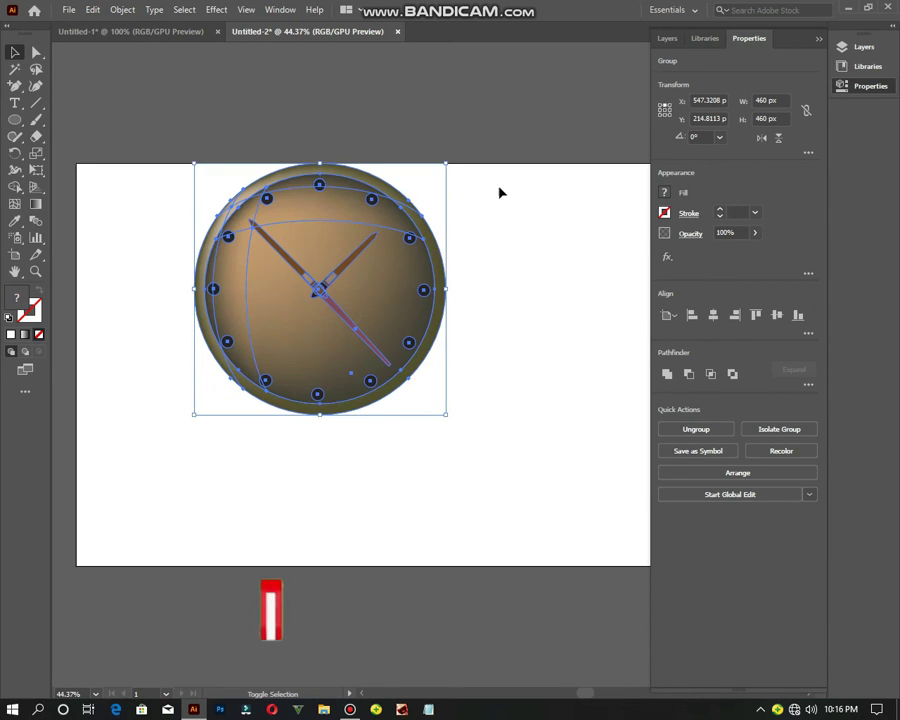
{"action": "left_click_drag", "start_coordinate": [318, 290], "coordinate": [312, 350]}
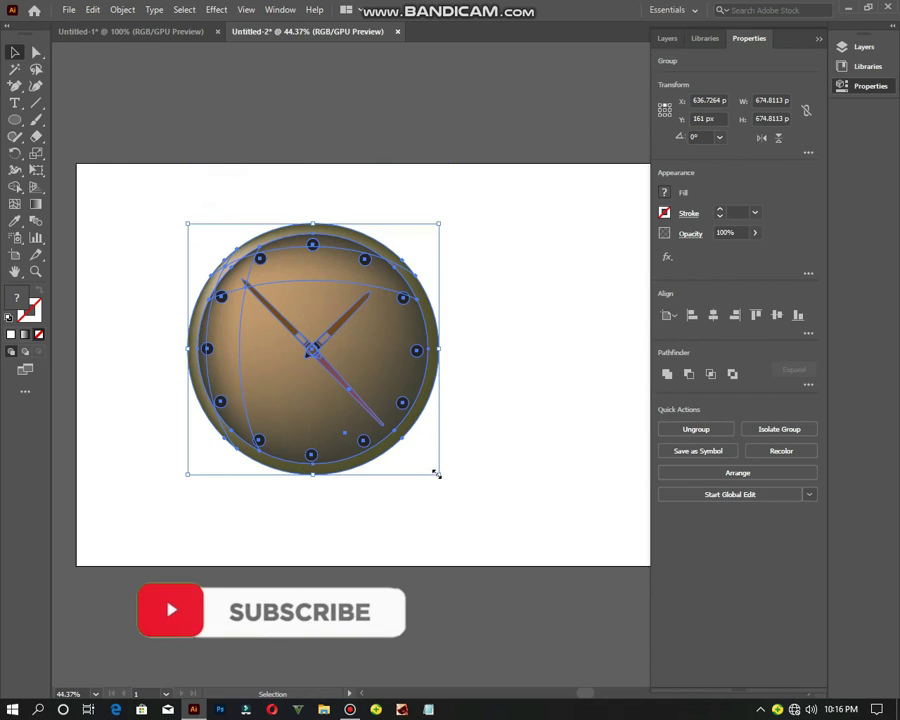
{"action": "left_click_drag", "start_coordinate": [436, 474], "coordinate": [507, 543]}
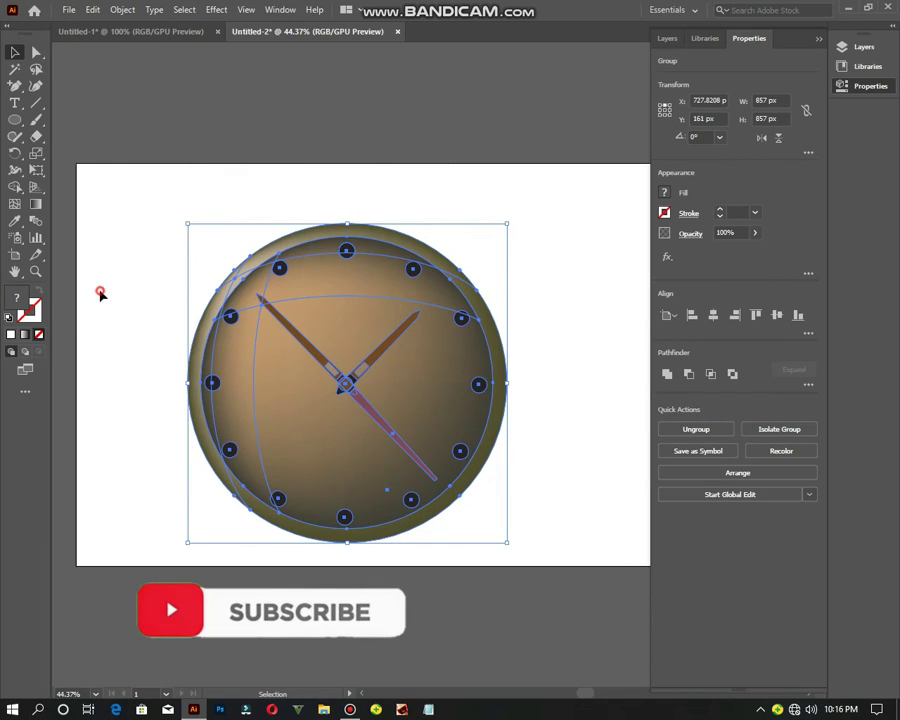
{"action": "left_click", "coordinate": [100, 293]}
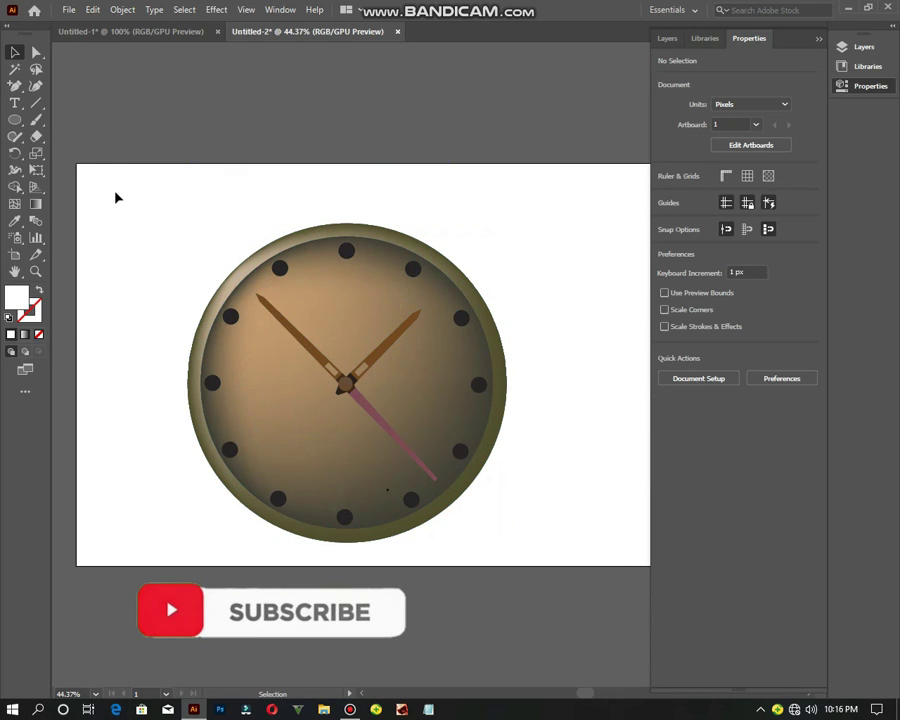
{"action": "scroll", "coordinate": [116, 197], "scroll_direction": "down", "scroll_amount": 1}
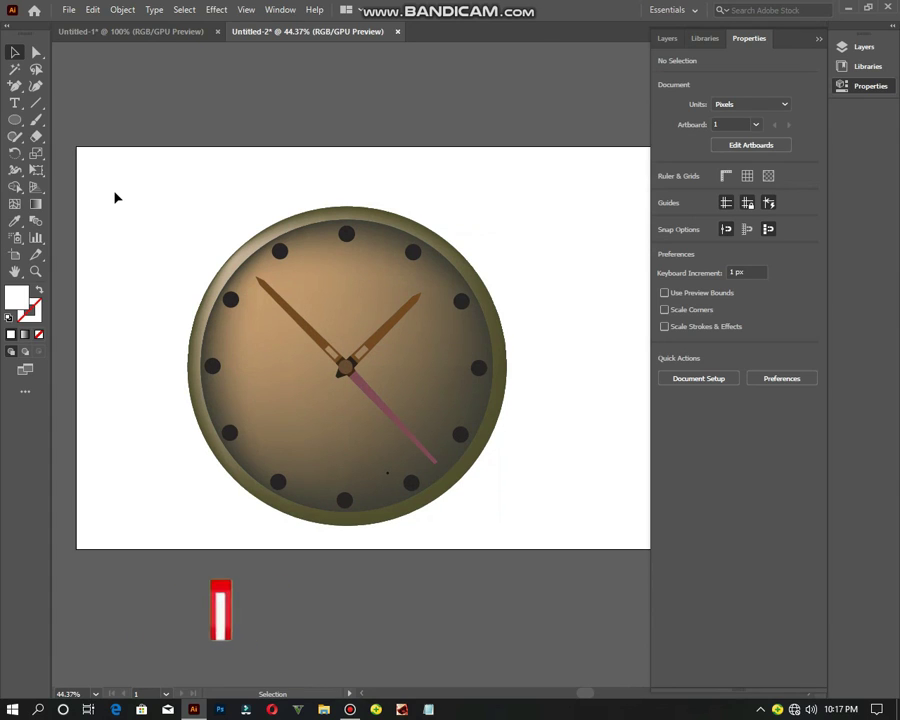